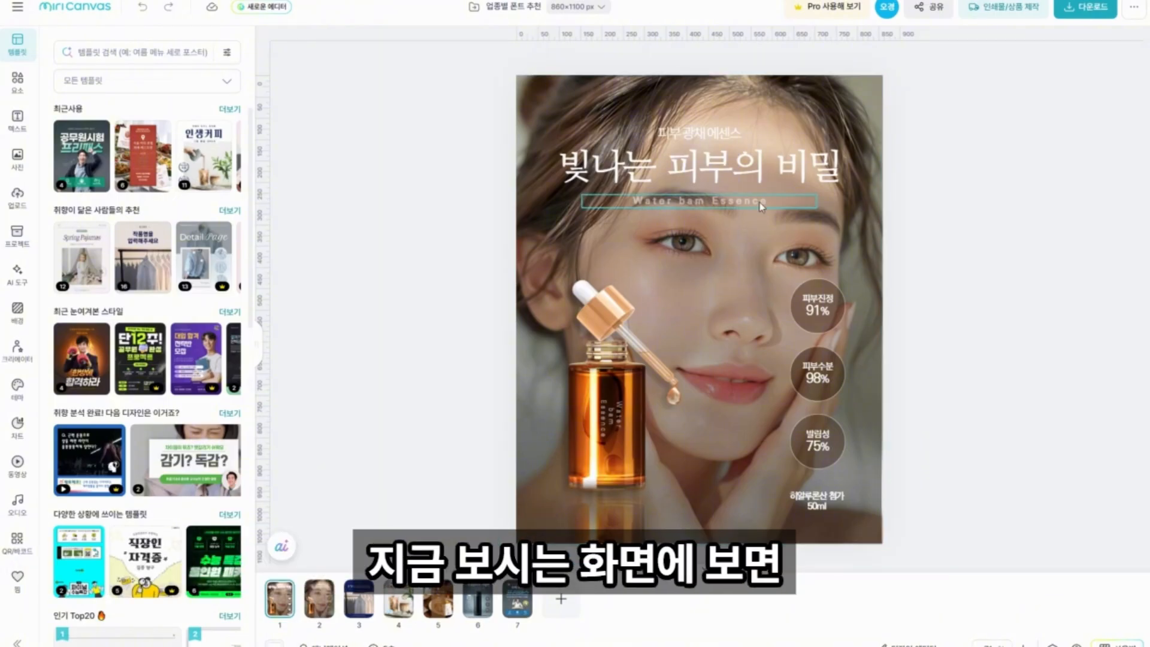
Adjust the letter spacing of the headline "빛나는 피부의 비밀", trying -21 before widening it again.
click(749, 173)
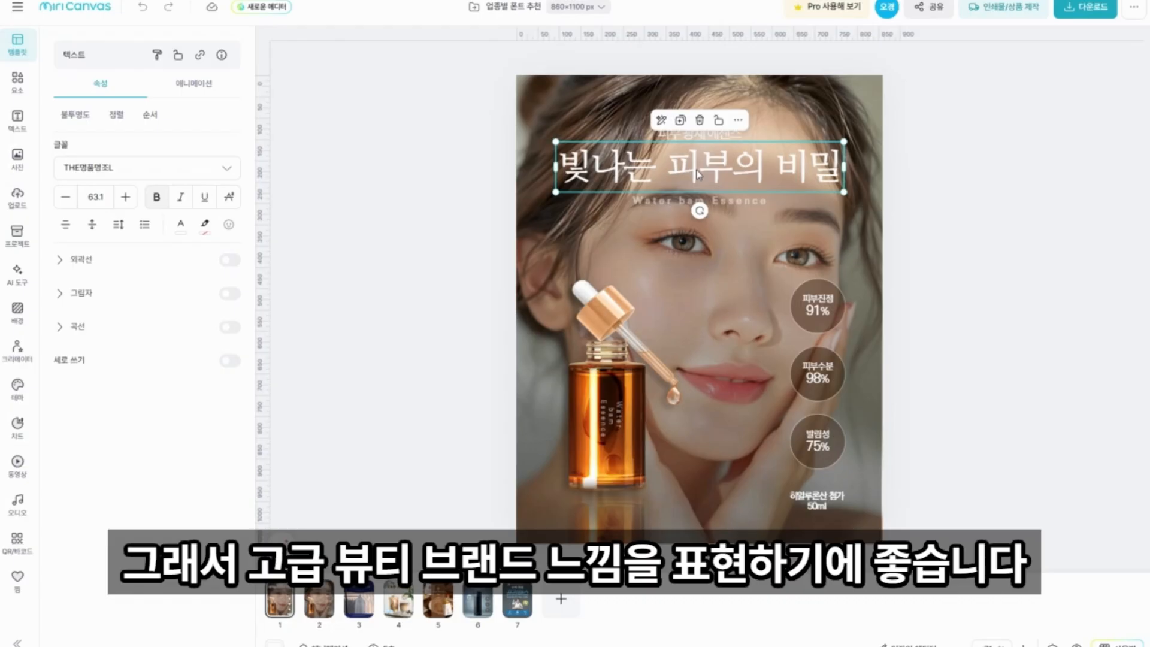
click(118, 224)
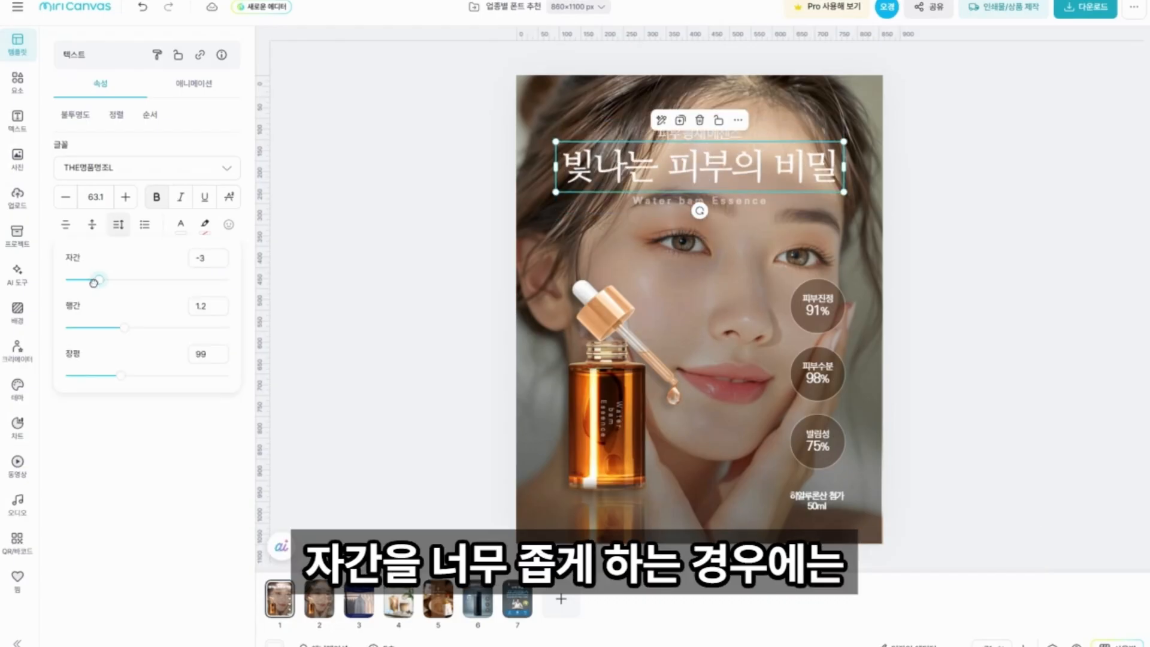
drag(93, 281, 84, 282)
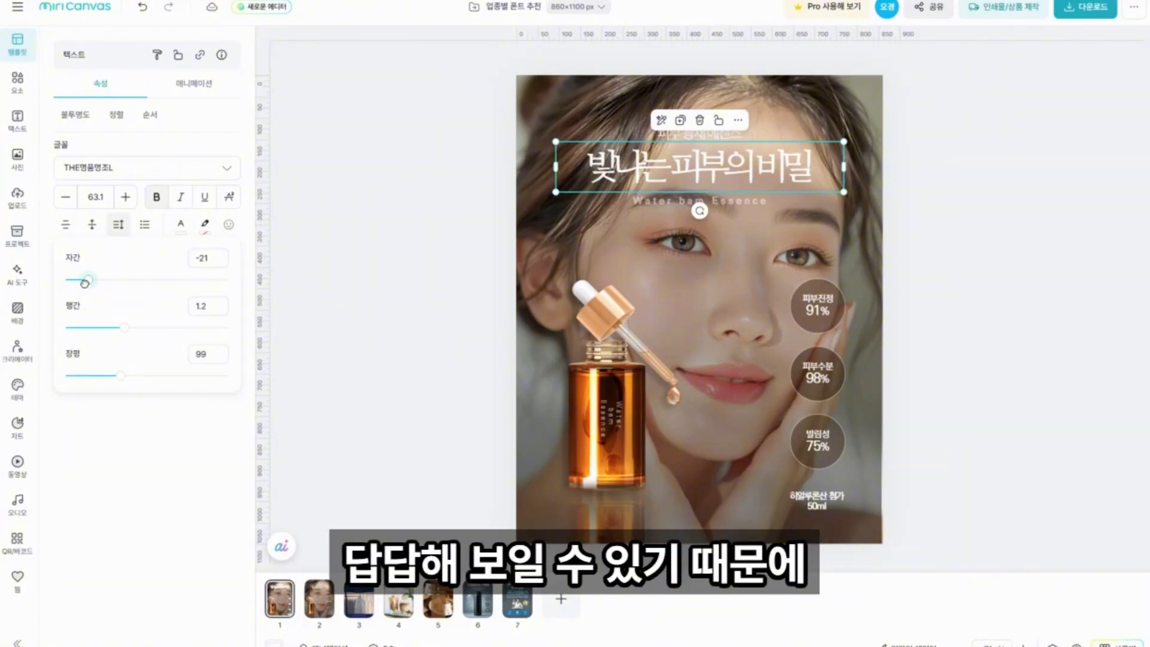
drag(84, 283, 99, 282)
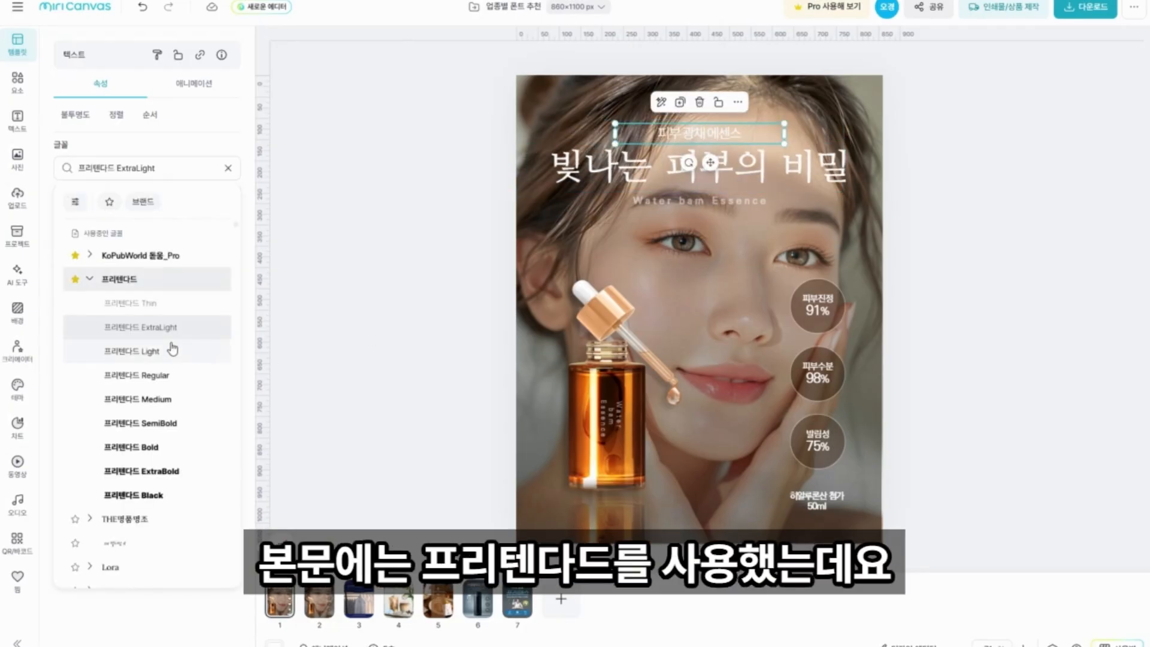
Set the small line above the skincare headline to the font 프리텐다드 Thin.
click(154, 312)
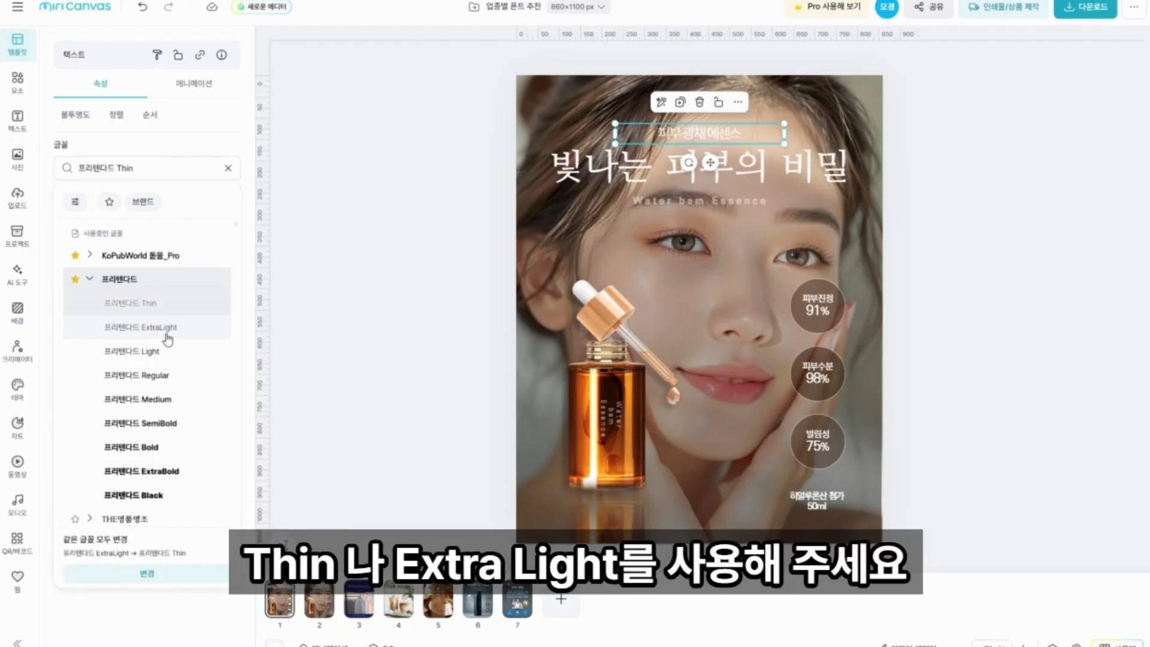
click(344, 326)
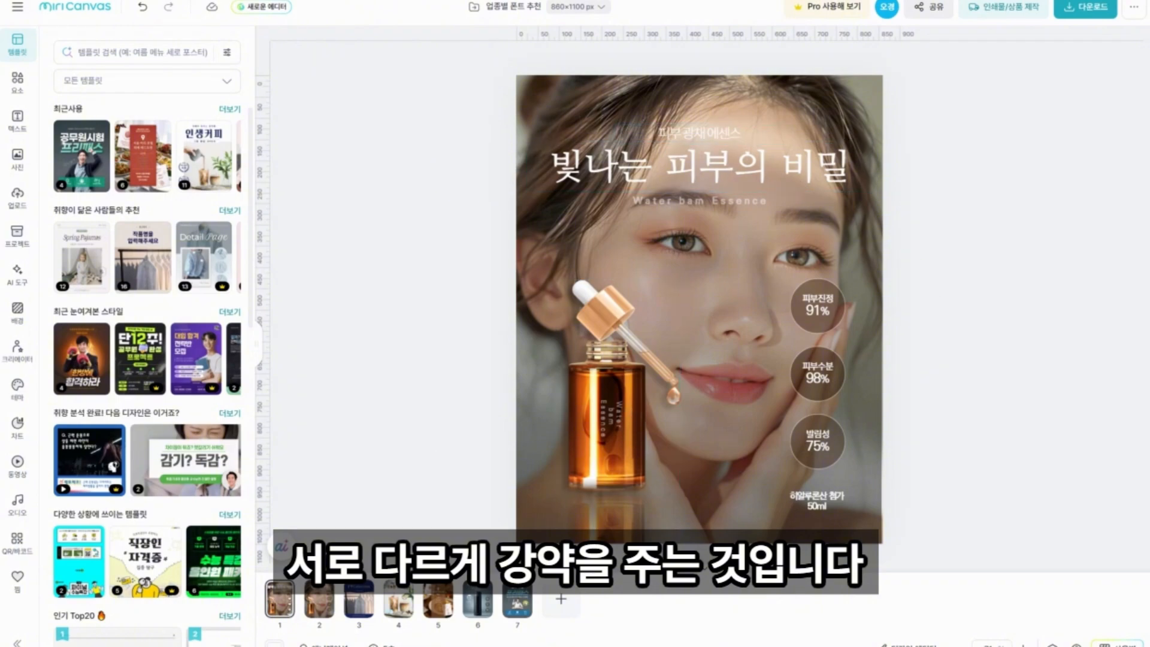
On page 4, the café poster, compare the fonts of the title "오늘의 시즌 음료" and the line above it.
click(398, 599)
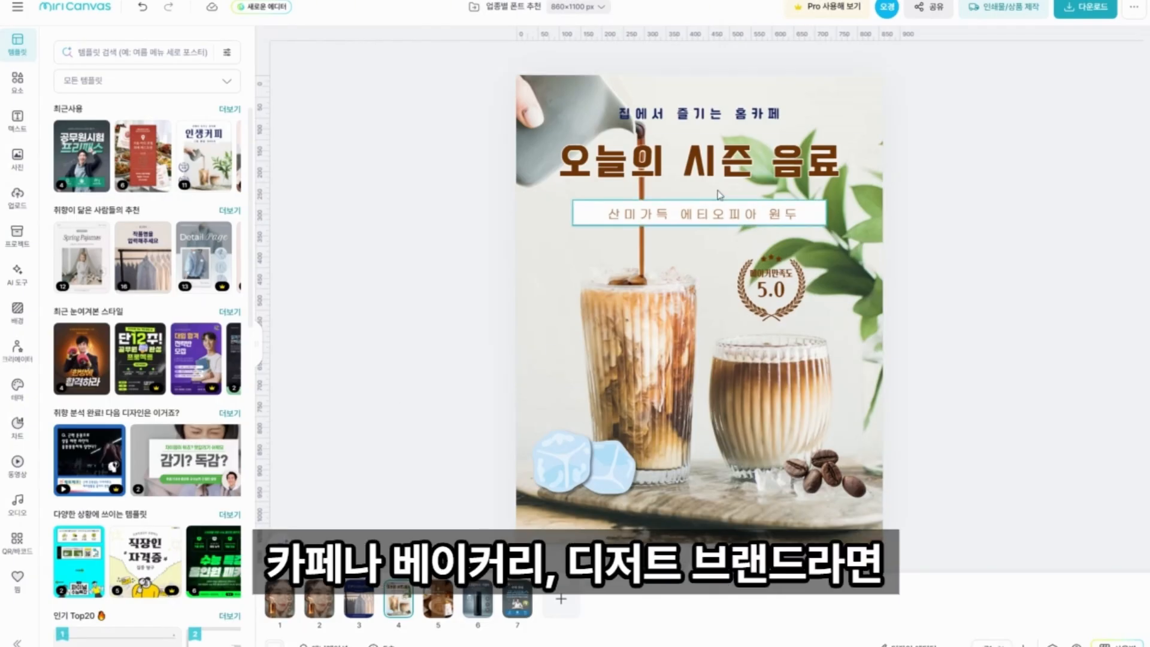
click(694, 174)
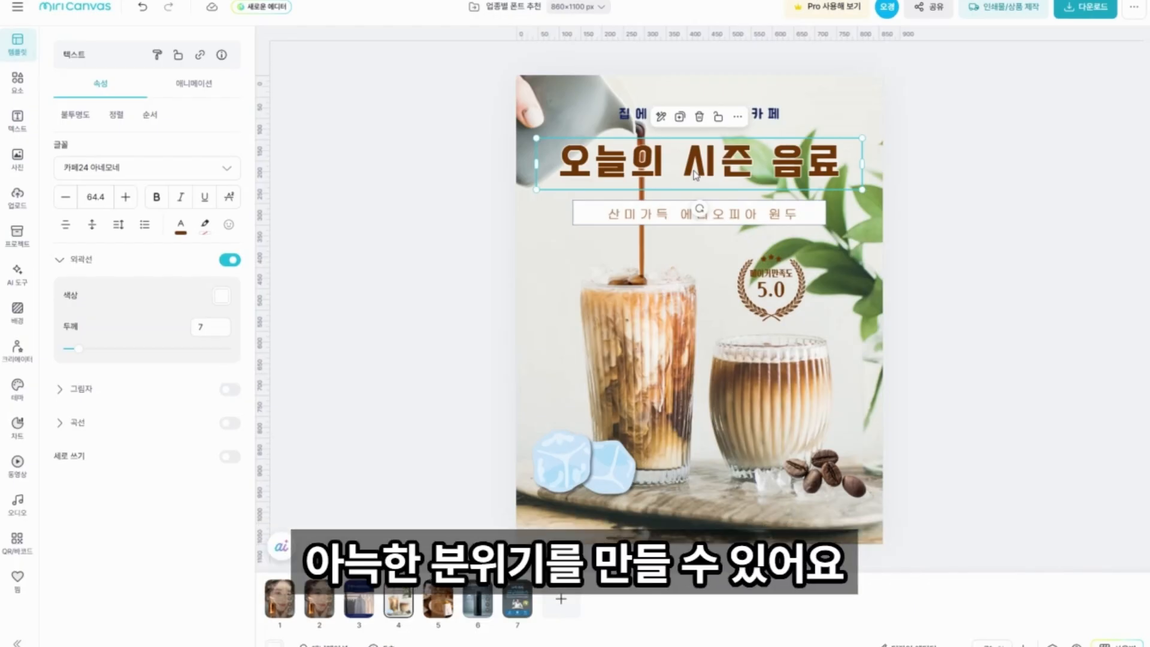
click(698, 113)
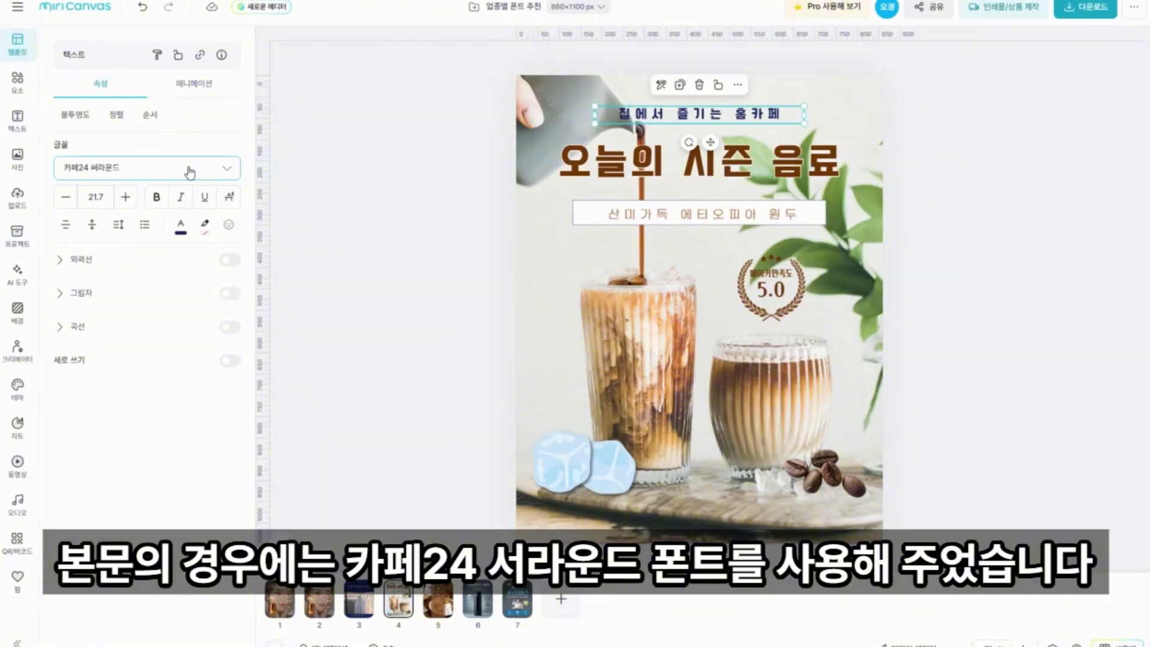
click(610, 184)
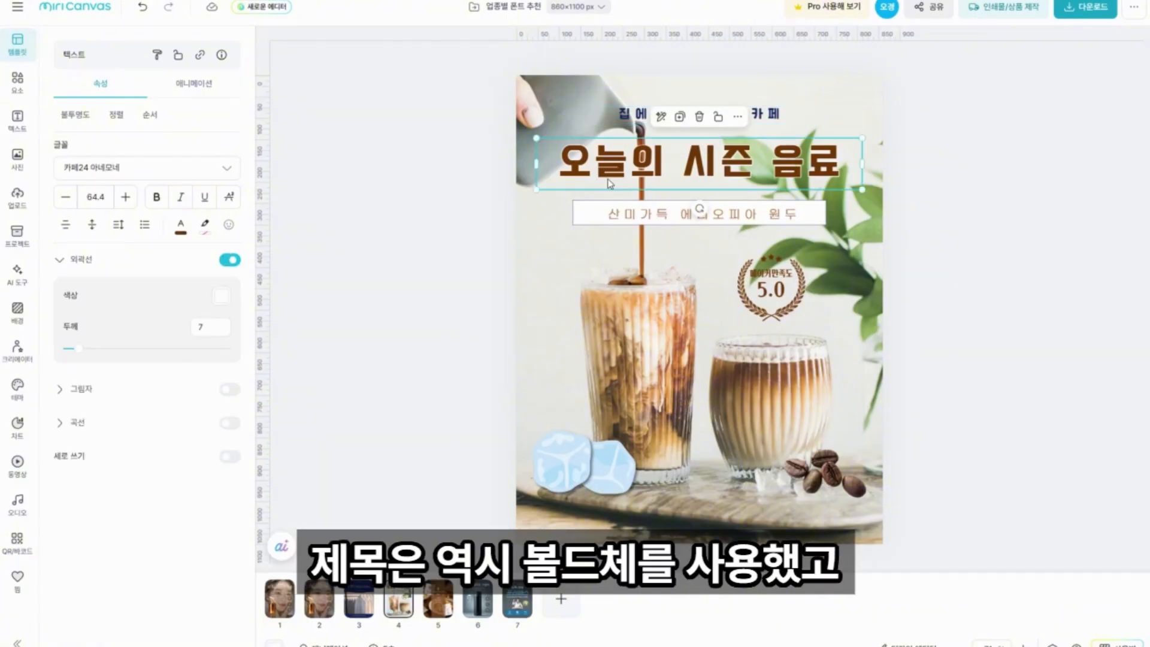
click(617, 120)
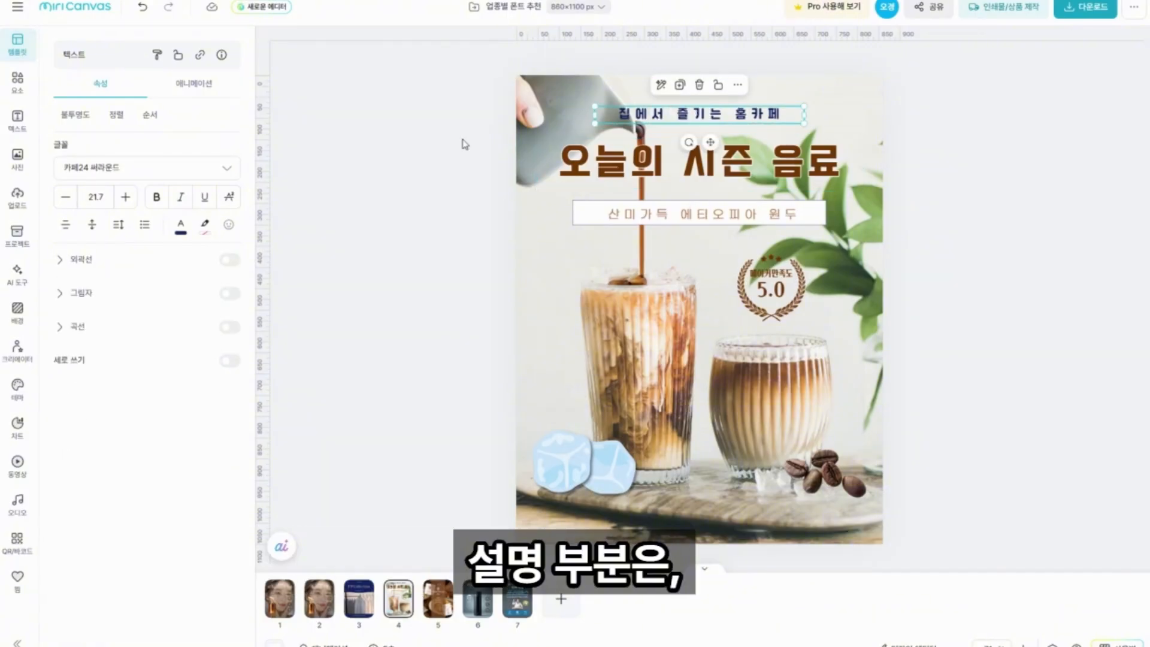
Try G마켓 산스 Bold on the café poster's boxed description line, and restore G마켓 산스 Light.
click(710, 223)
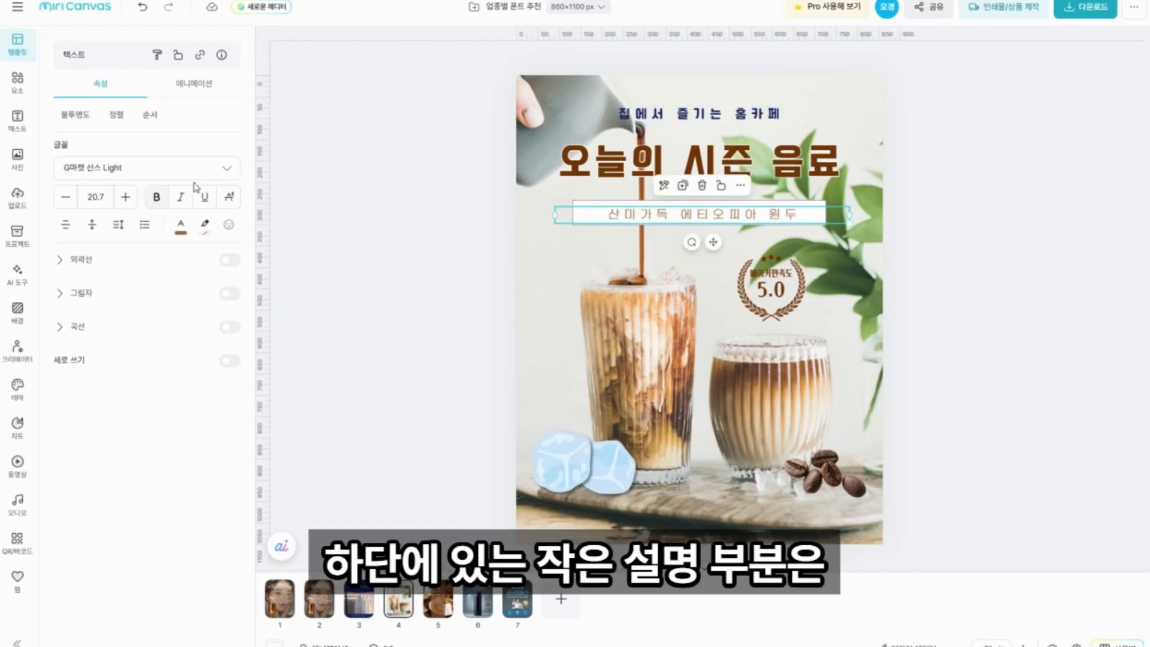
click(231, 178)
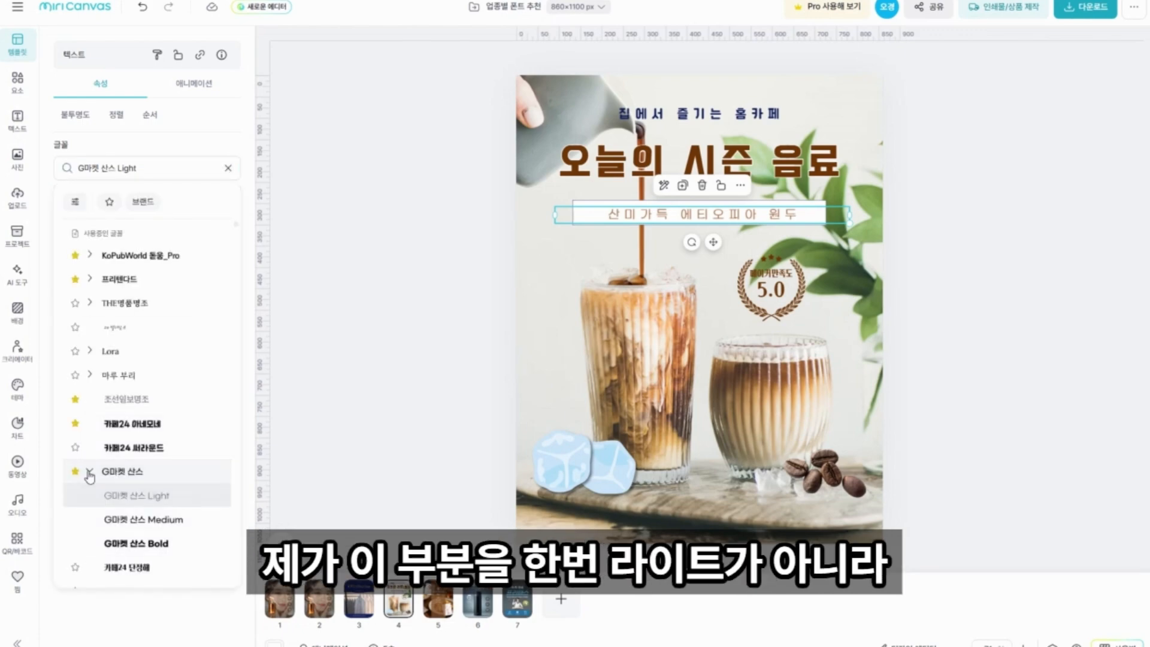
scroll(210, 496, down, 1)
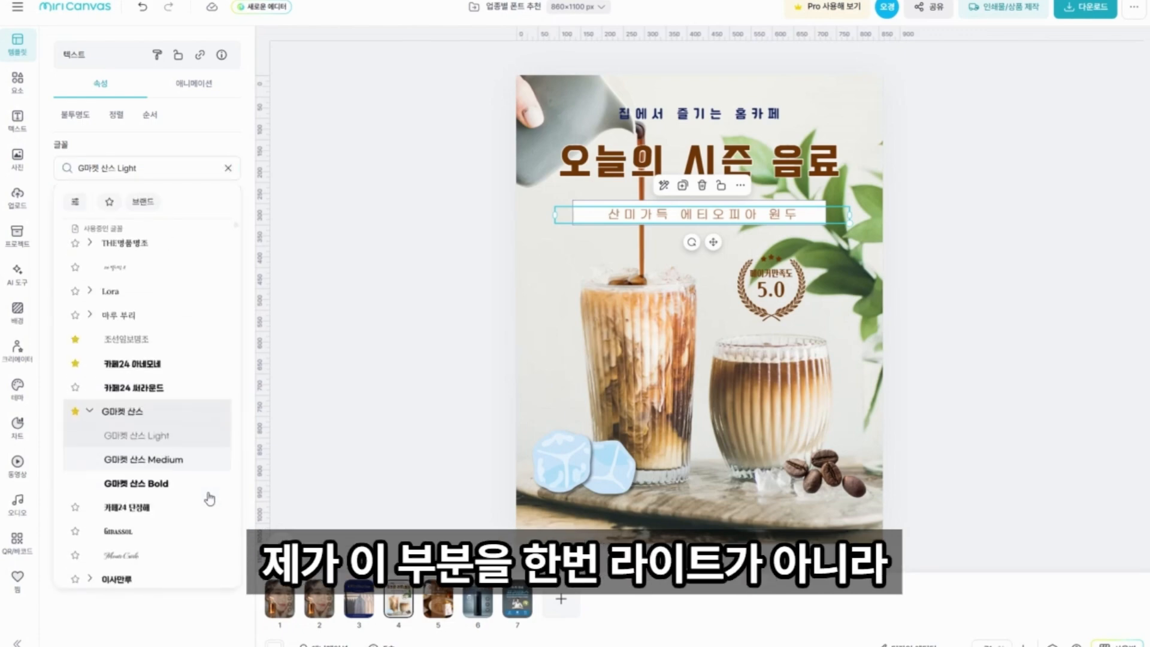
click(170, 483)
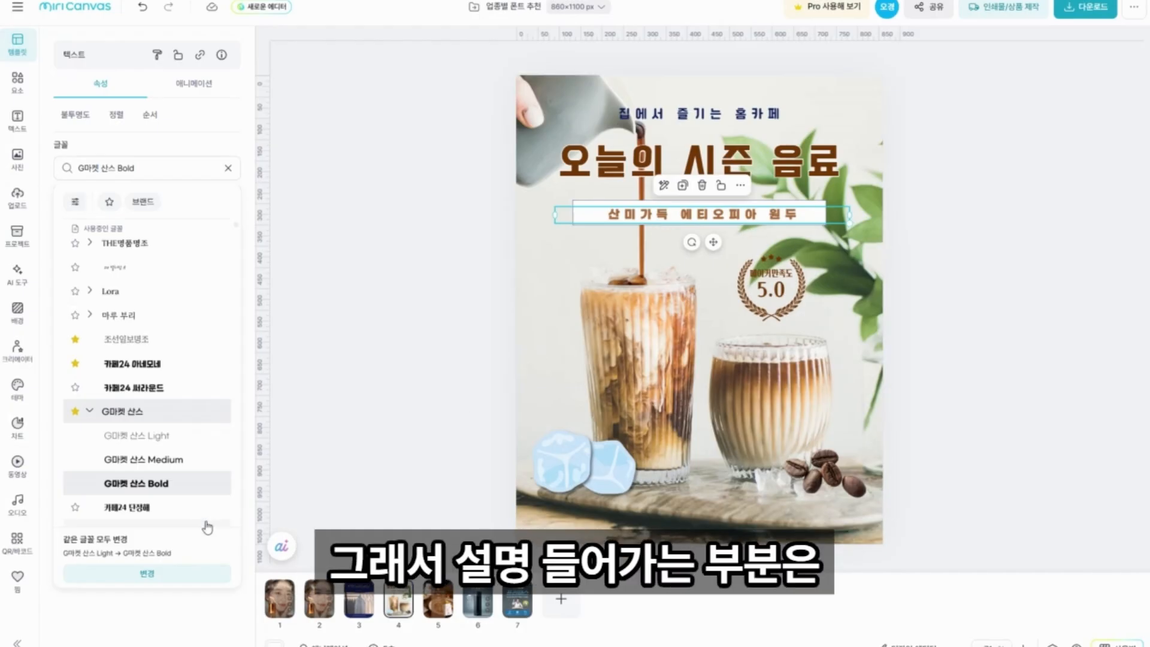
click(125, 442)
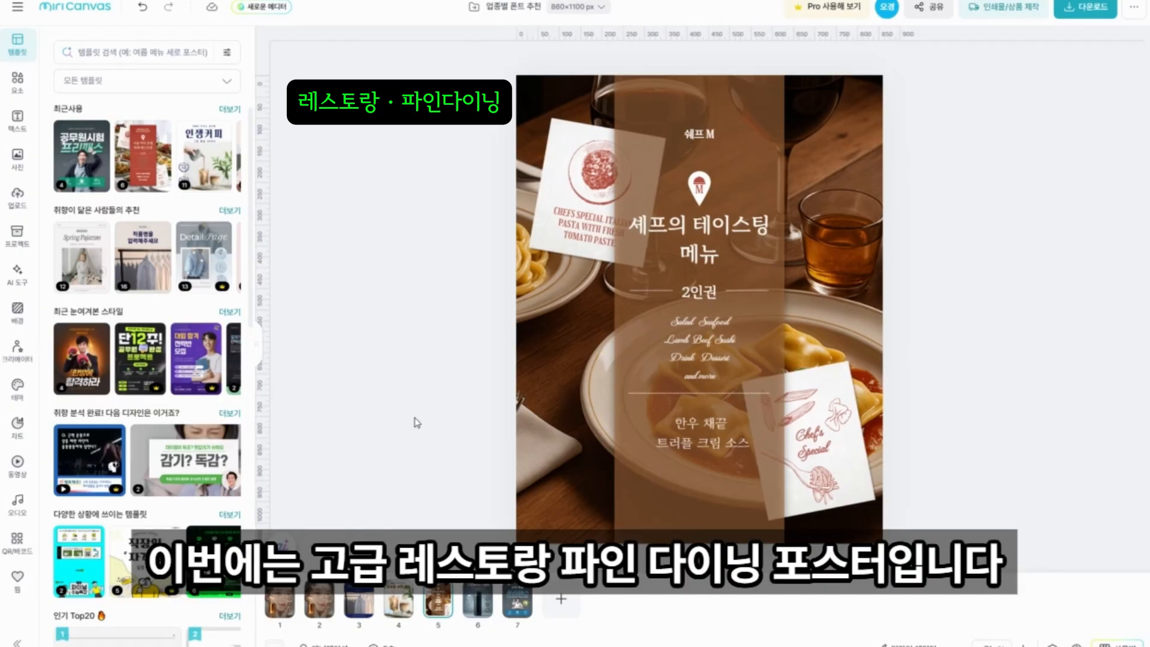
On the restaurant poster, check the title's font and its 마루 부리 weight variants, and the font of the description "한우 채끝 트러플 크림 소스".
click(665, 243)
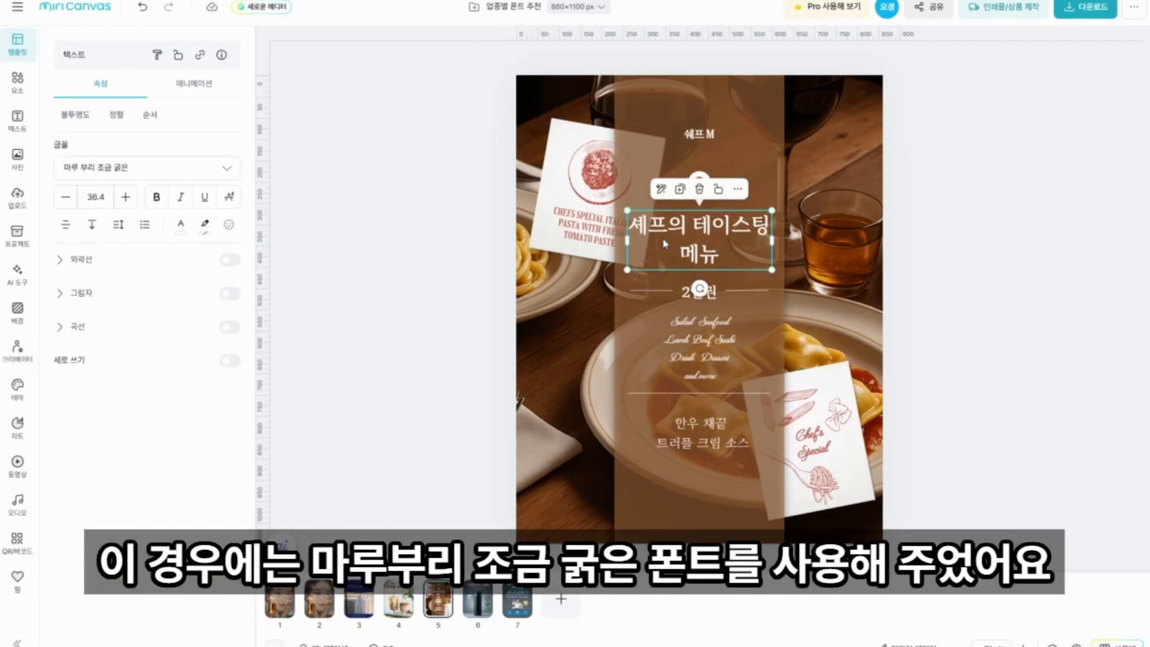
click(233, 173)
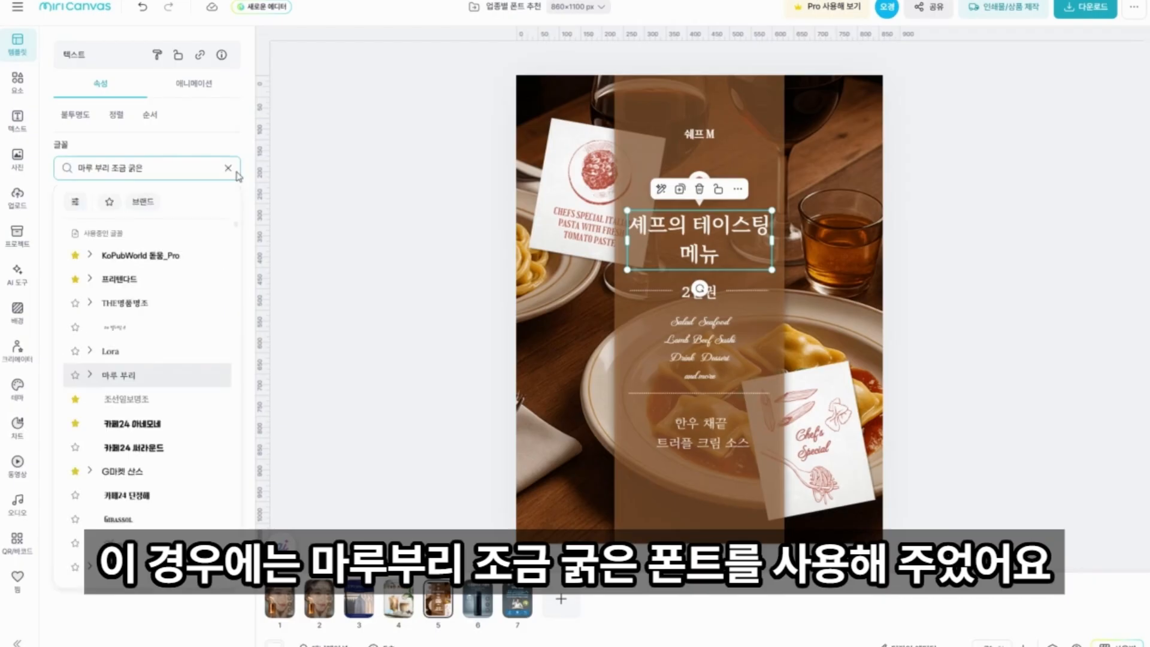
click(90, 375)
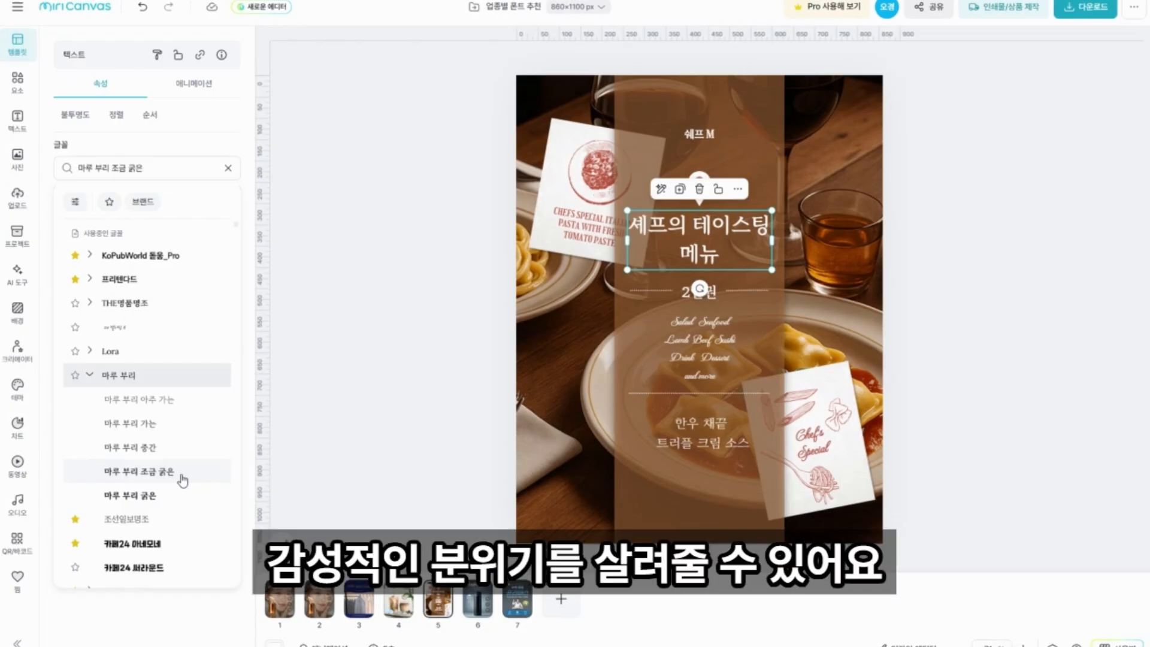
click(399, 421)
click(702, 442)
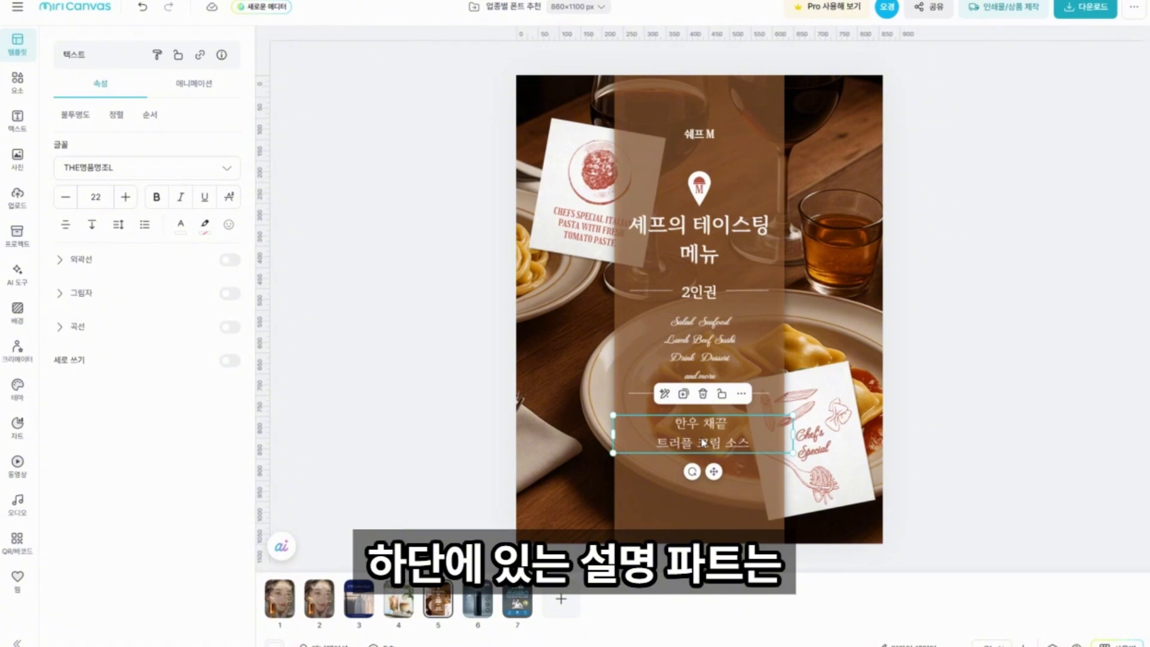
click(180, 170)
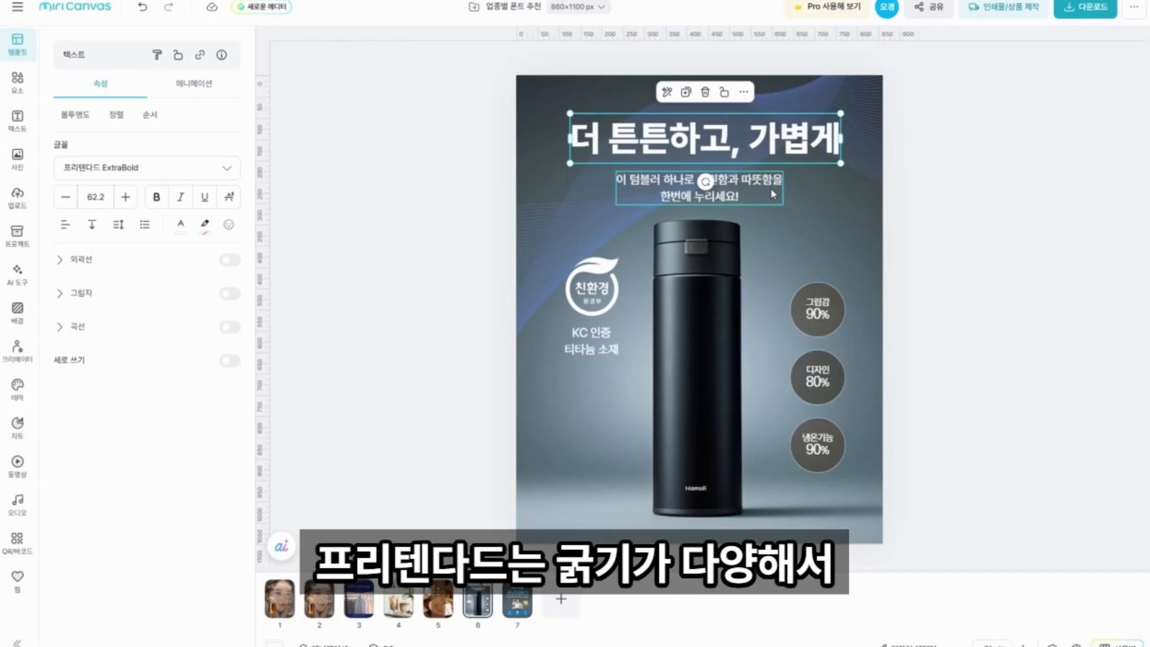
Set the description under the tumbler poster's headline to 프리텐다드 ExtraLight, after trying the Thin weight.
click(749, 194)
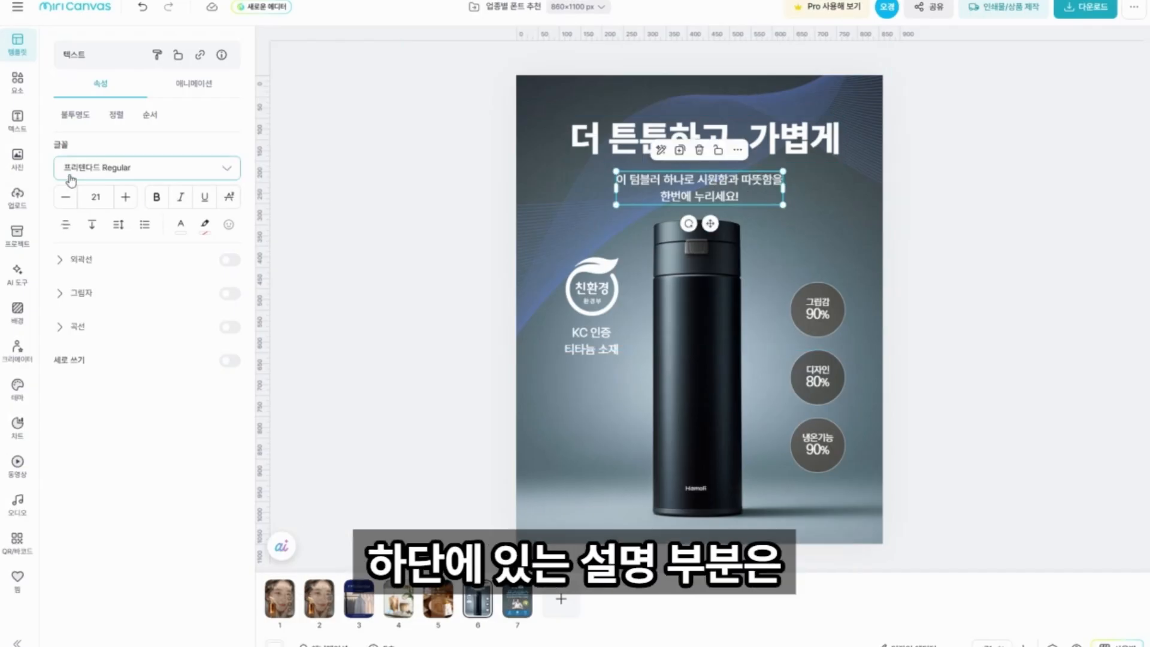
click(213, 171)
click(90, 279)
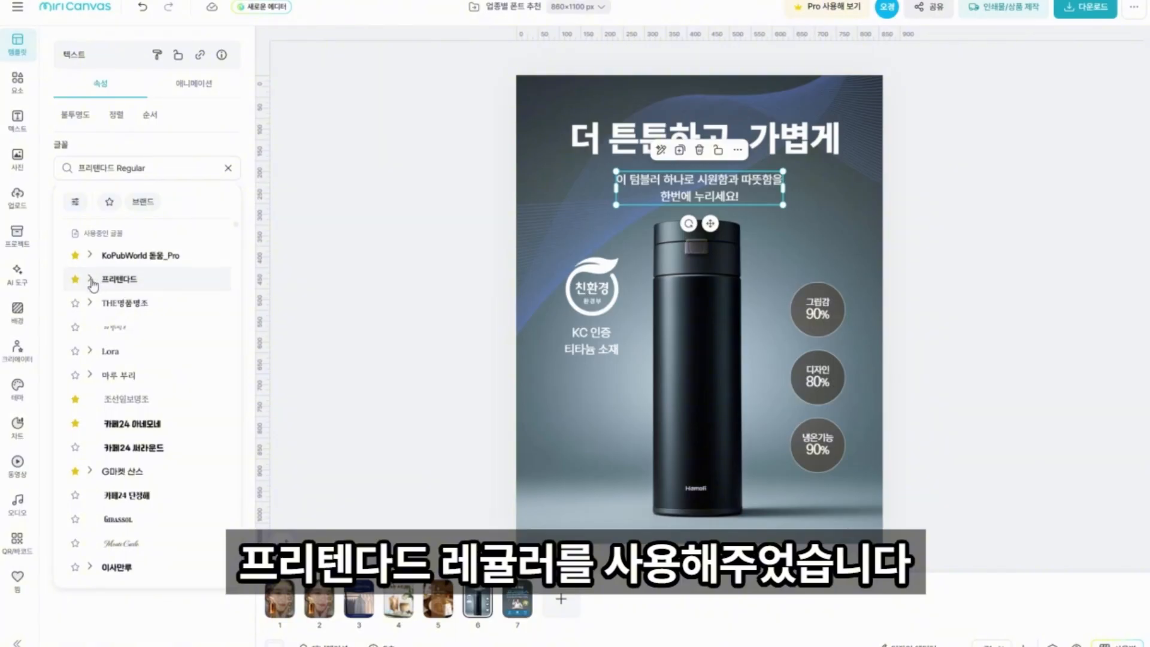
click(160, 313)
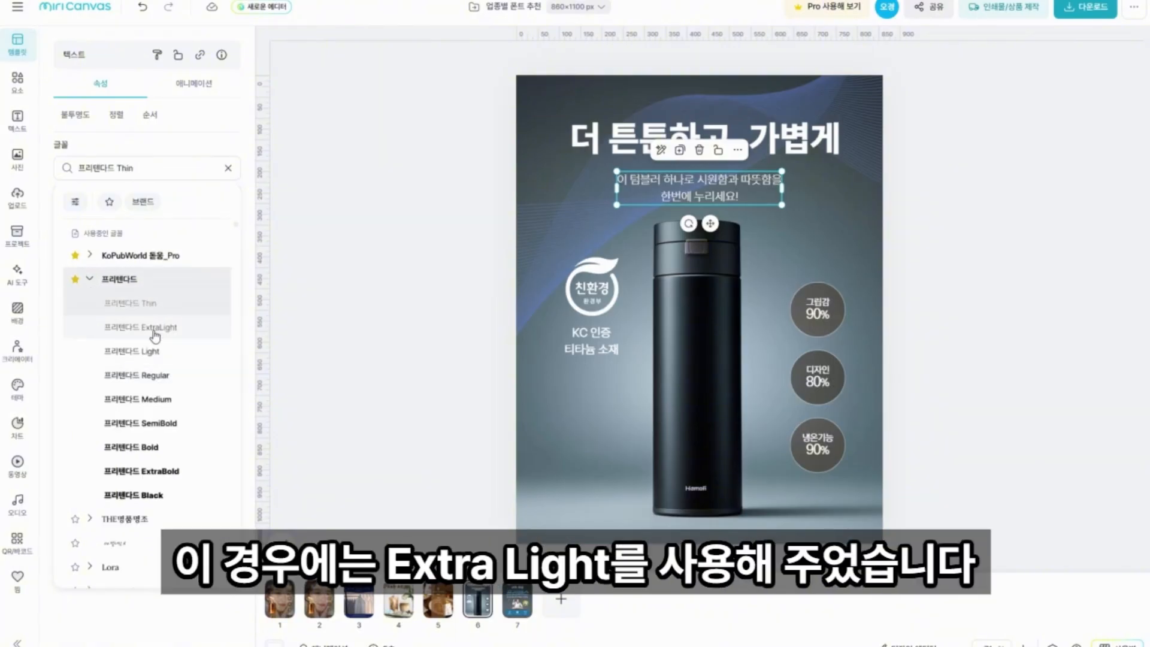
click(155, 334)
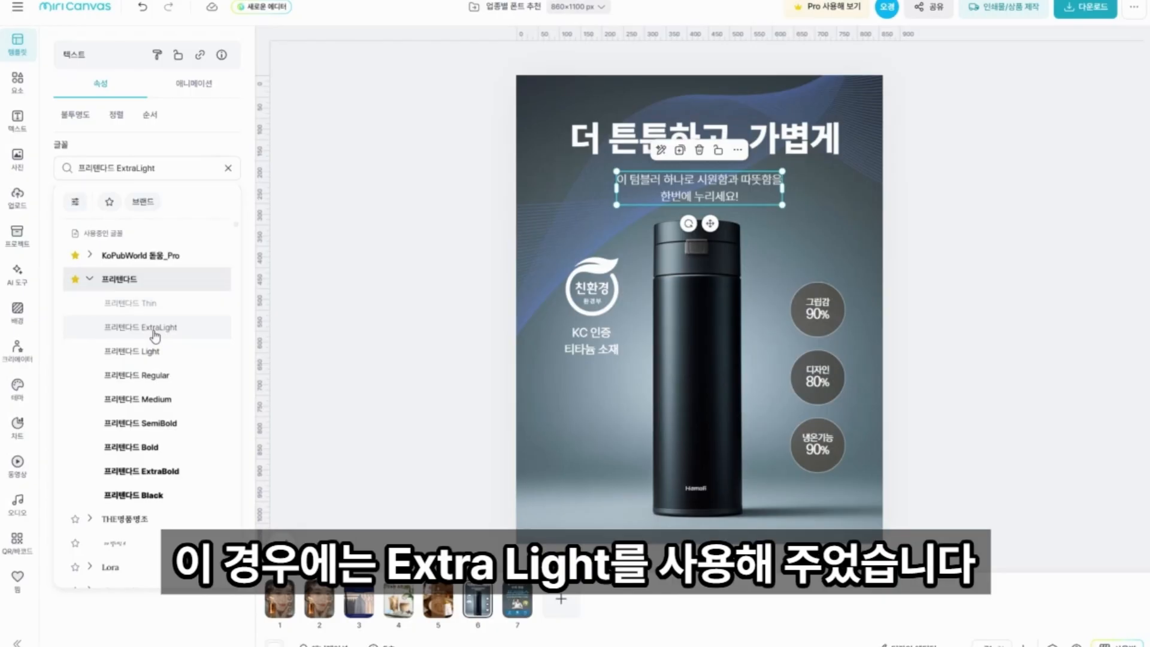
click(348, 327)
Check the font used for the "그립감" label in the circular badge beside the tumbler.
click(818, 307)
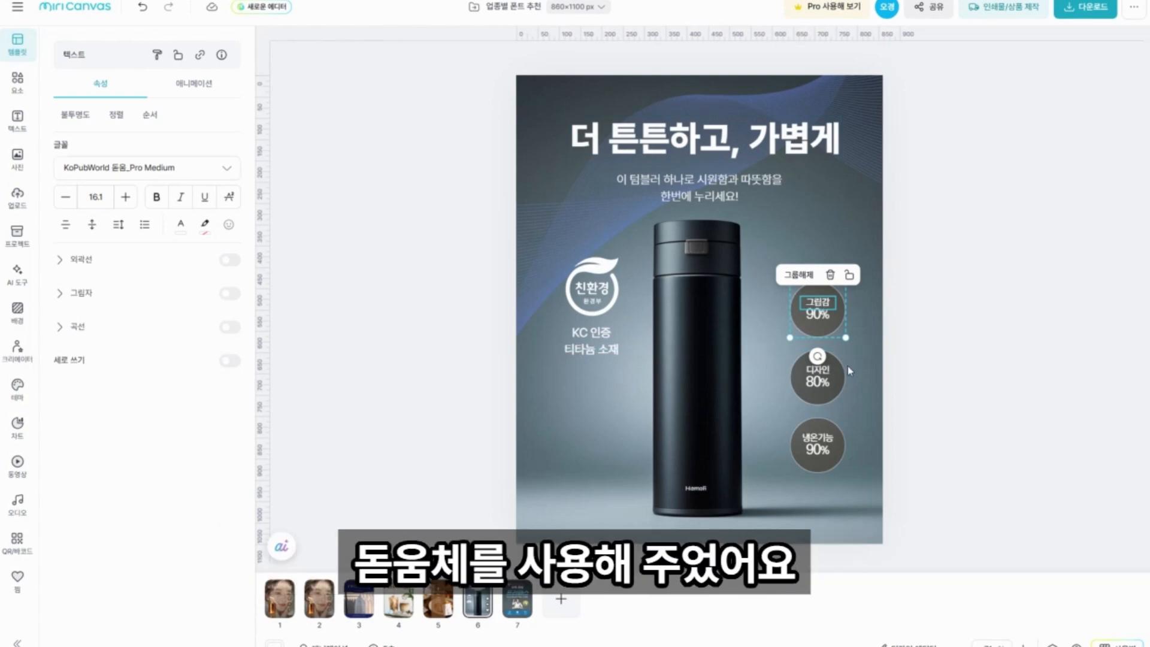
click(967, 282)
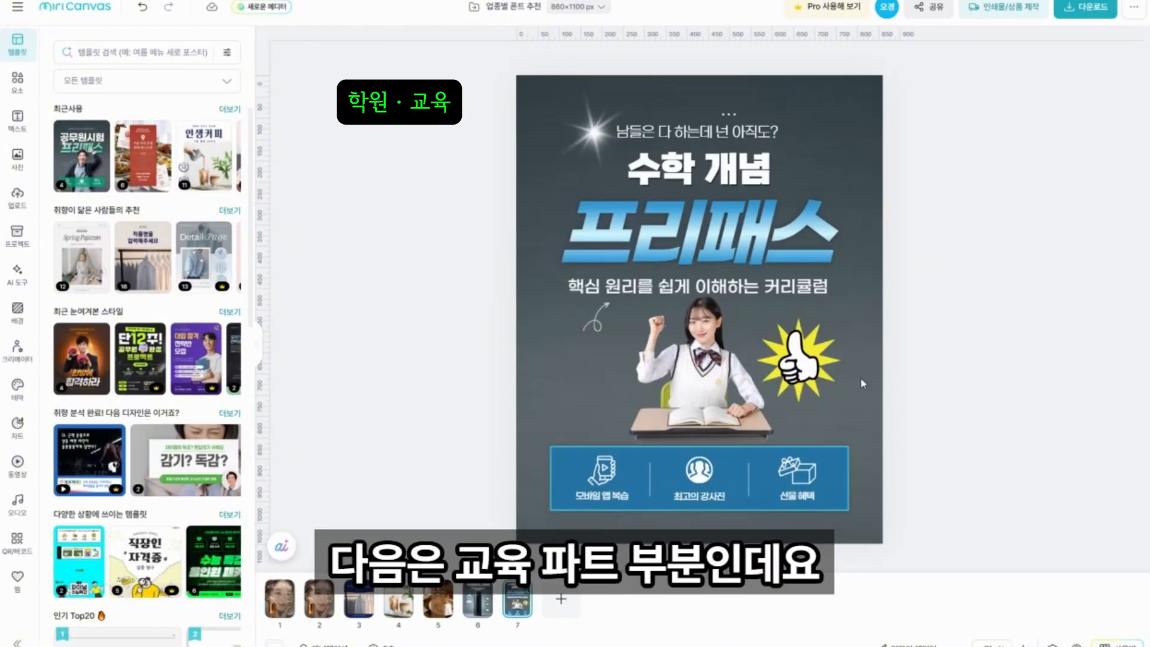
On the education poster, examine the font and gradient fill of "프리패스" and the font of "수학 개념".
click(800, 258)
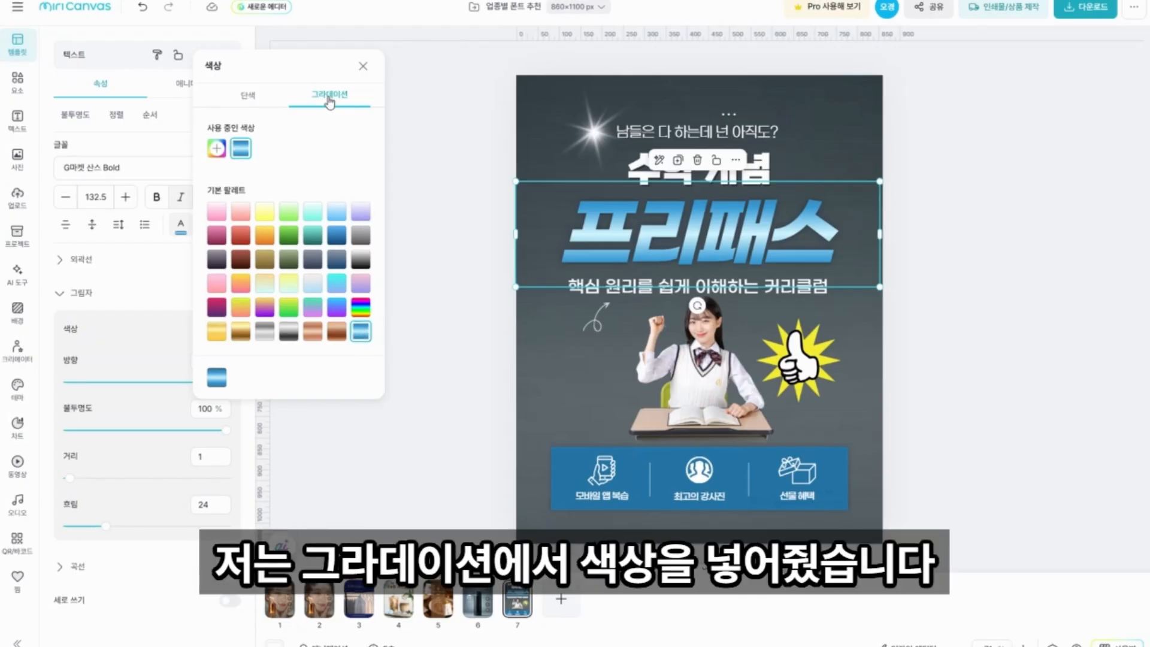
click(363, 65)
click(441, 125)
click(675, 179)
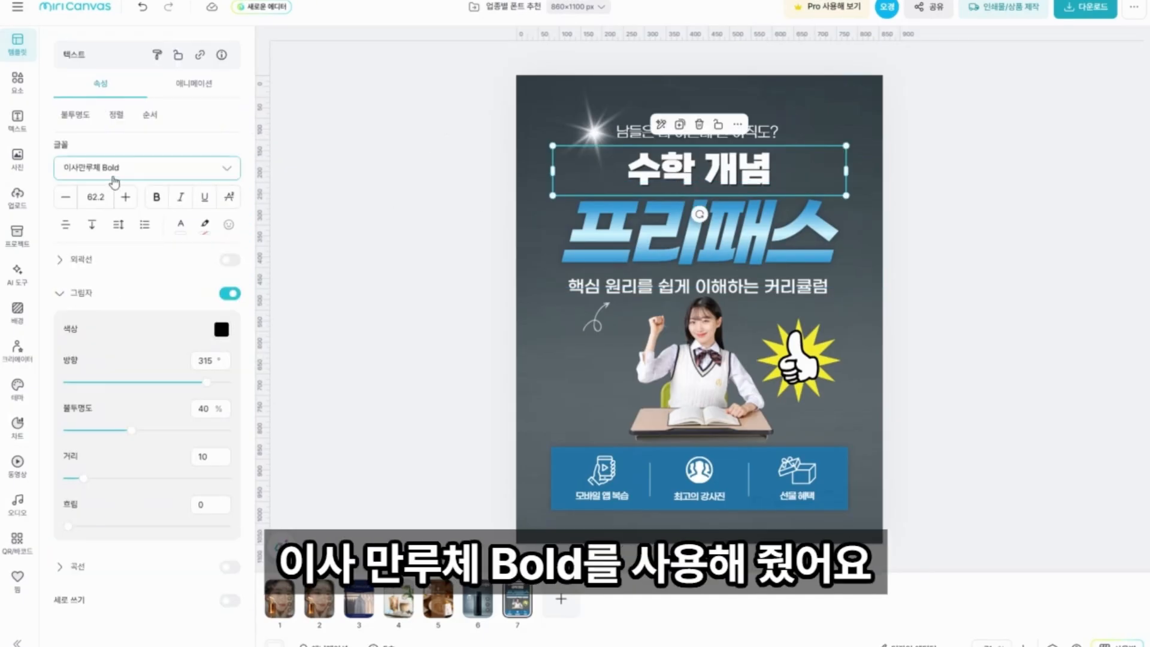
click(453, 230)
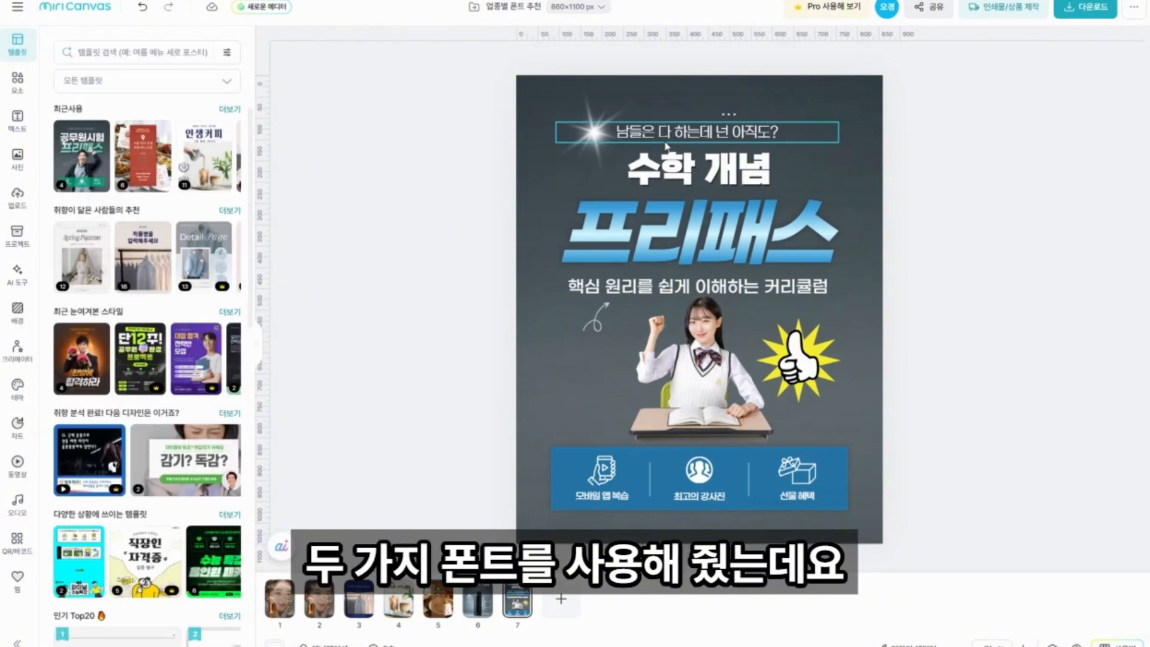
Compare the fonts and weights of "프리패스", the curriculum line below it and the top line "남들은 다 하는데 넌 아직도?".
click(825, 293)
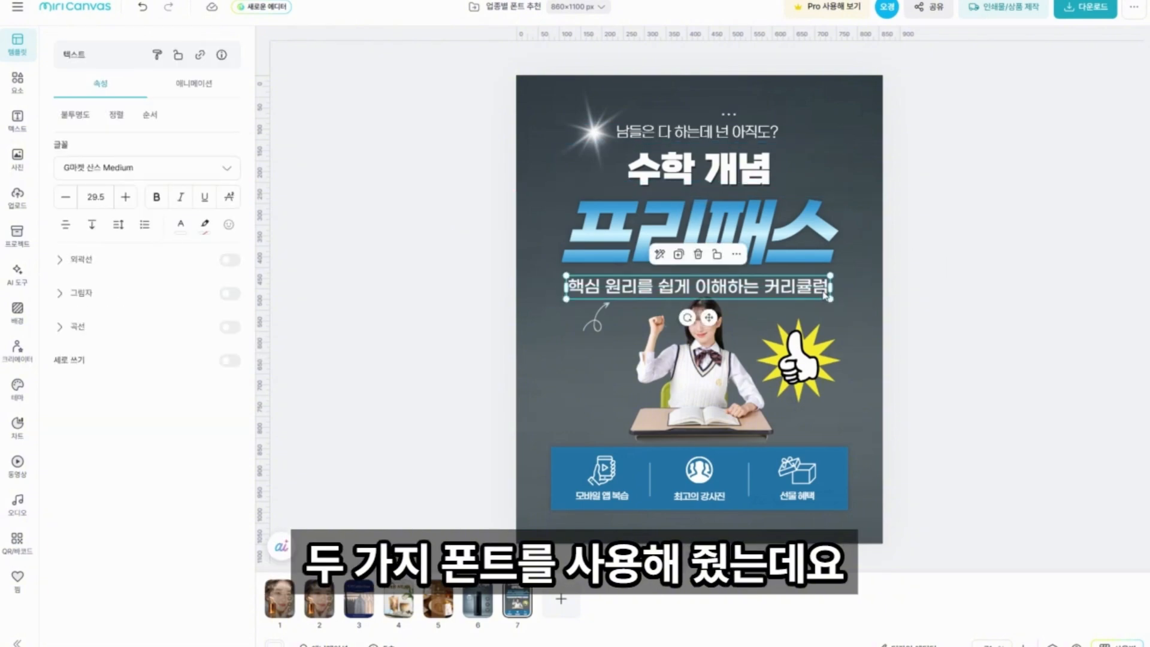
click(542, 281)
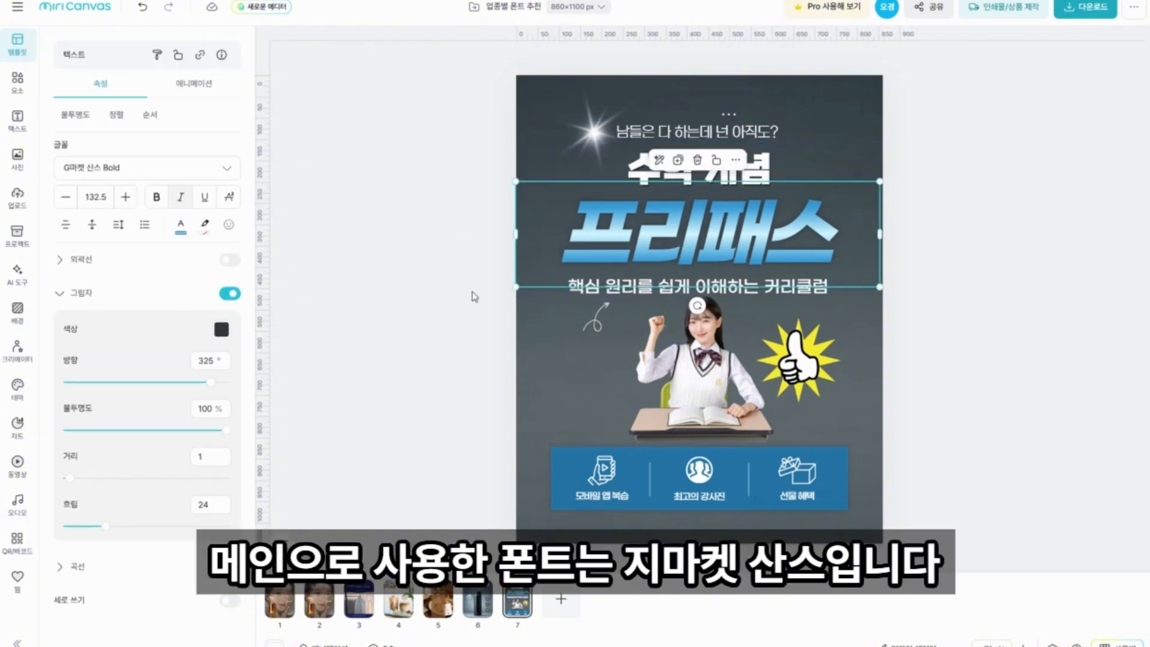
click(466, 323)
click(596, 290)
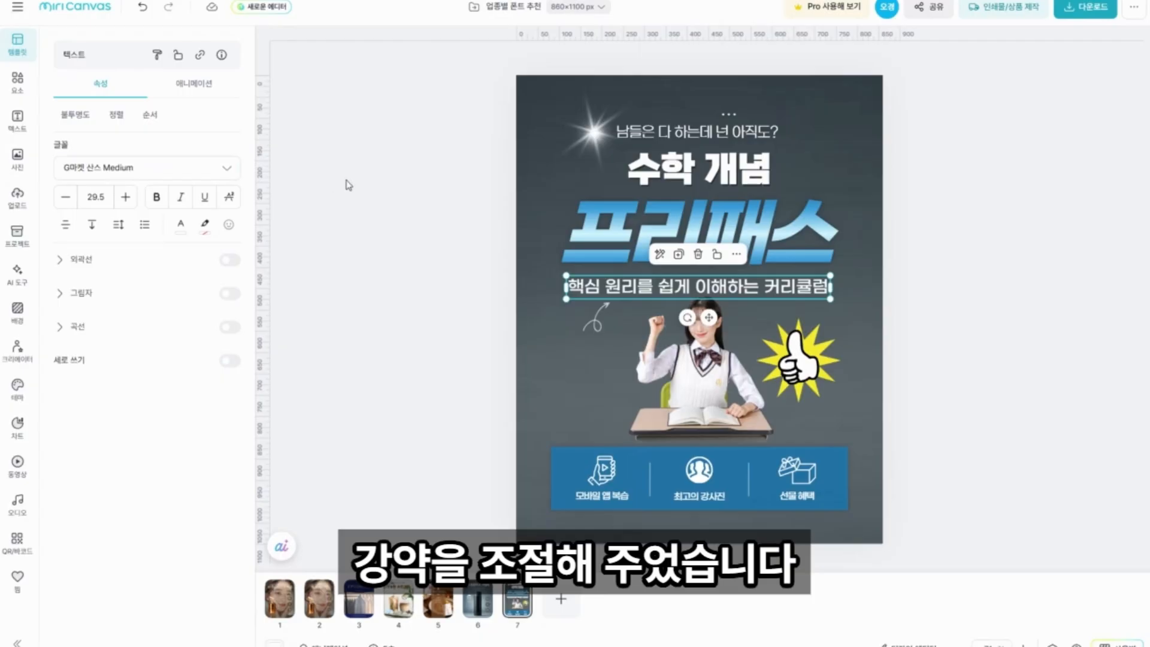
click(746, 135)
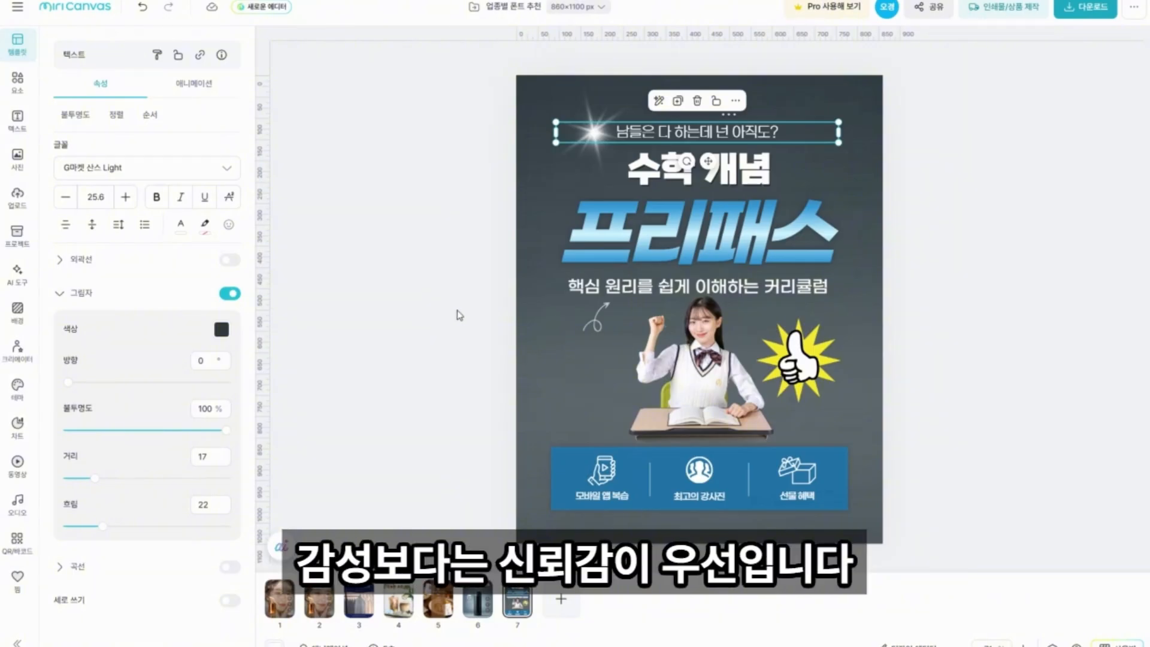
click(612, 261)
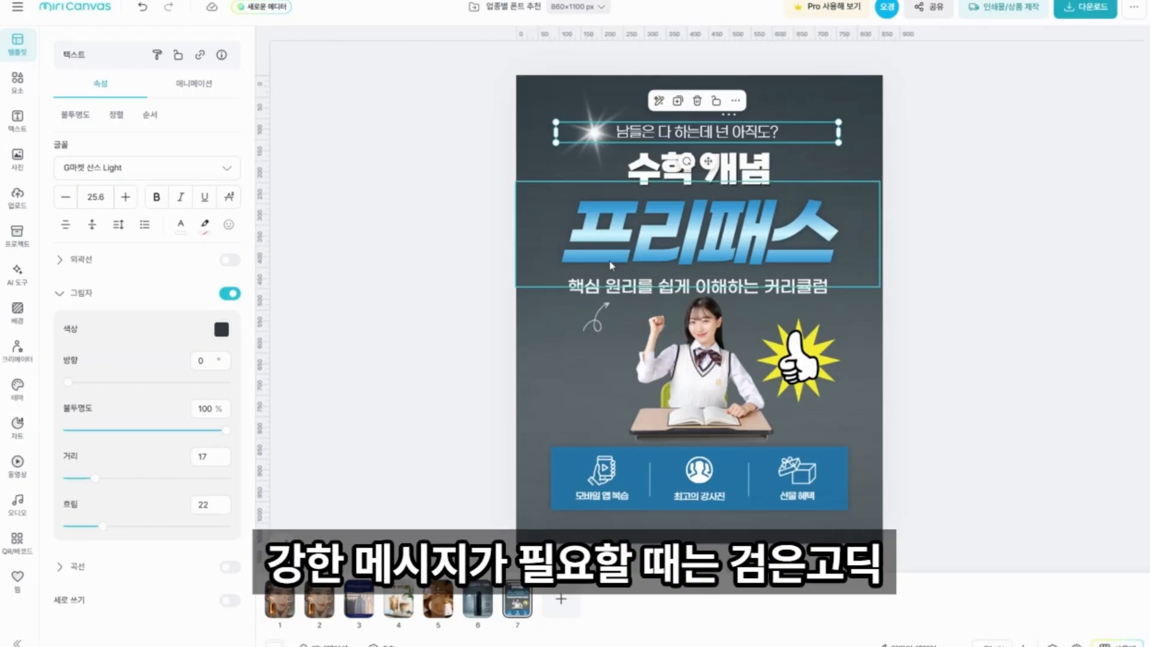
Add a blank page after the education poster and search the photo library for "인테리어".
click(448, 363)
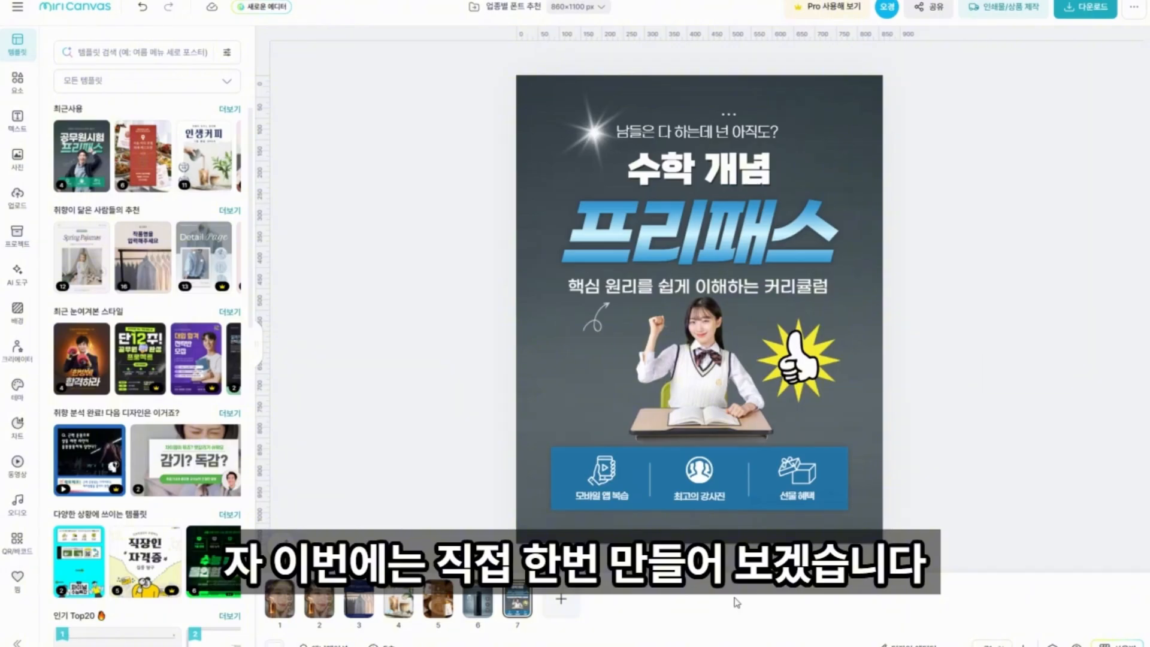
click(558, 602)
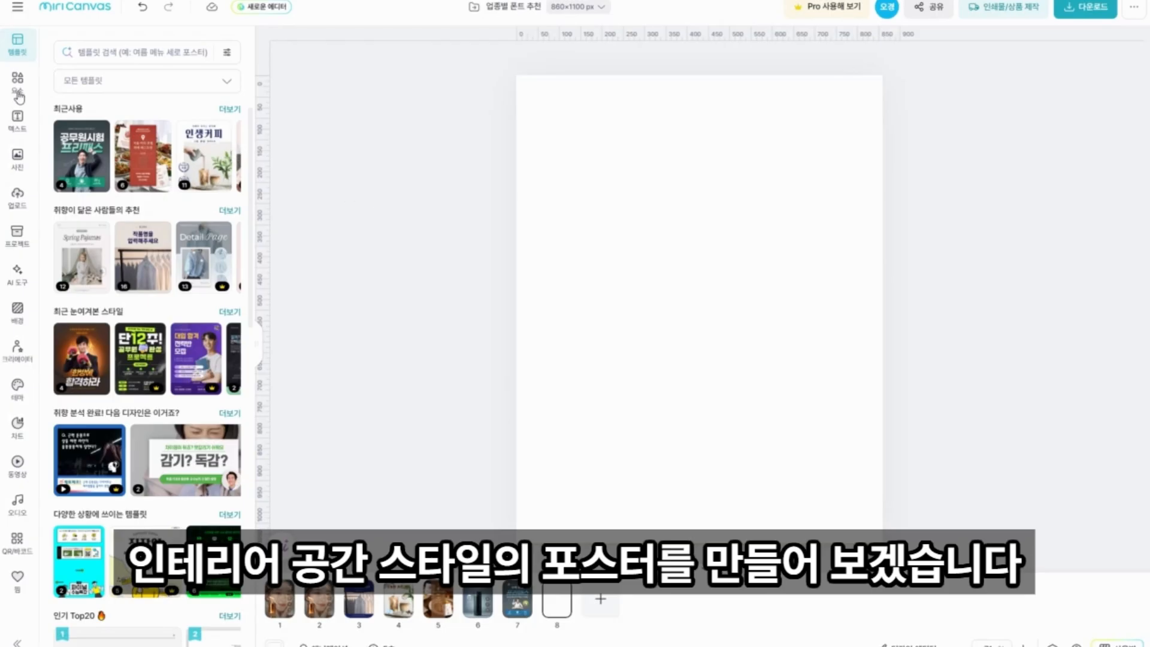
click(18, 157)
click(89, 52)
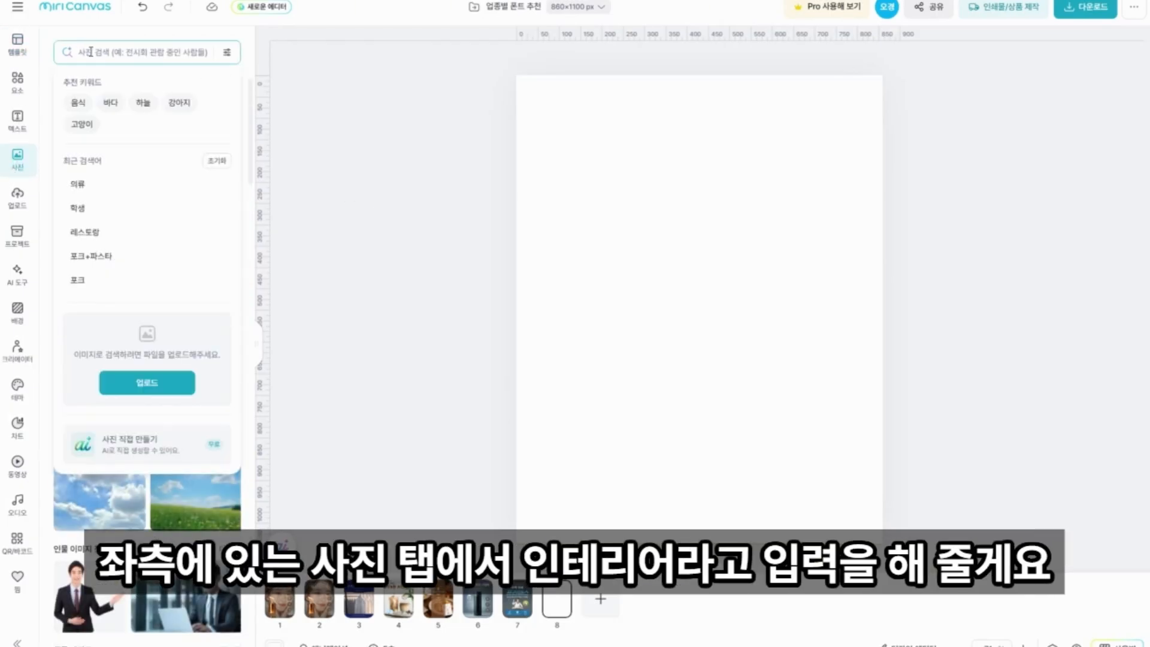
text(인테리어)
key(Return)
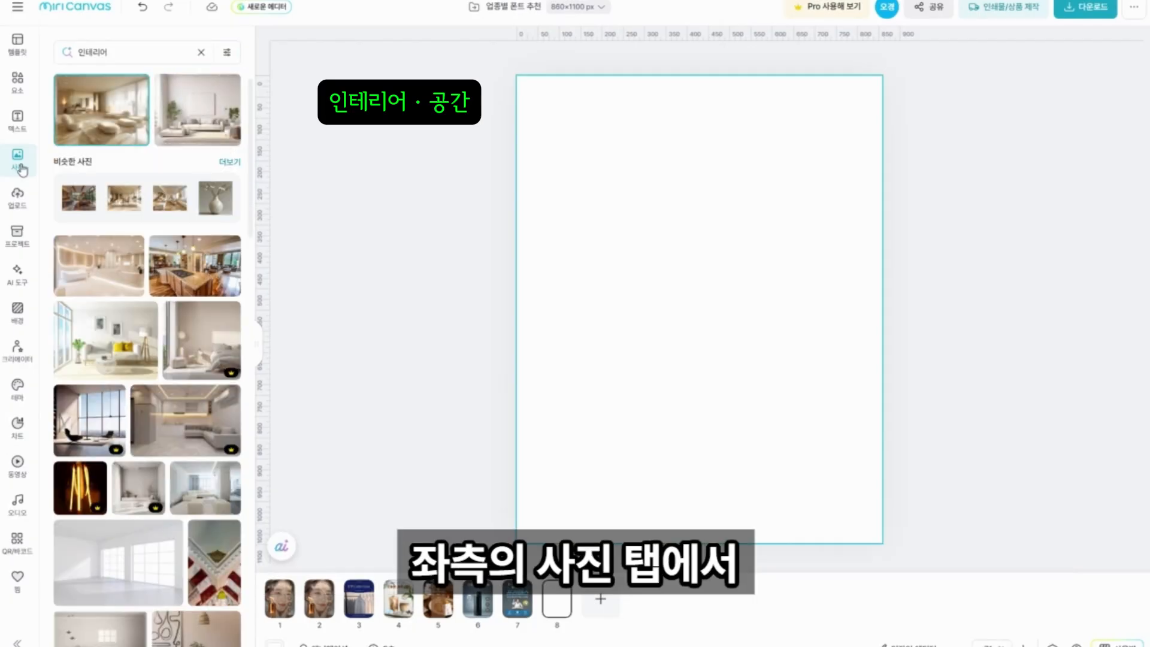
click(112, 53)
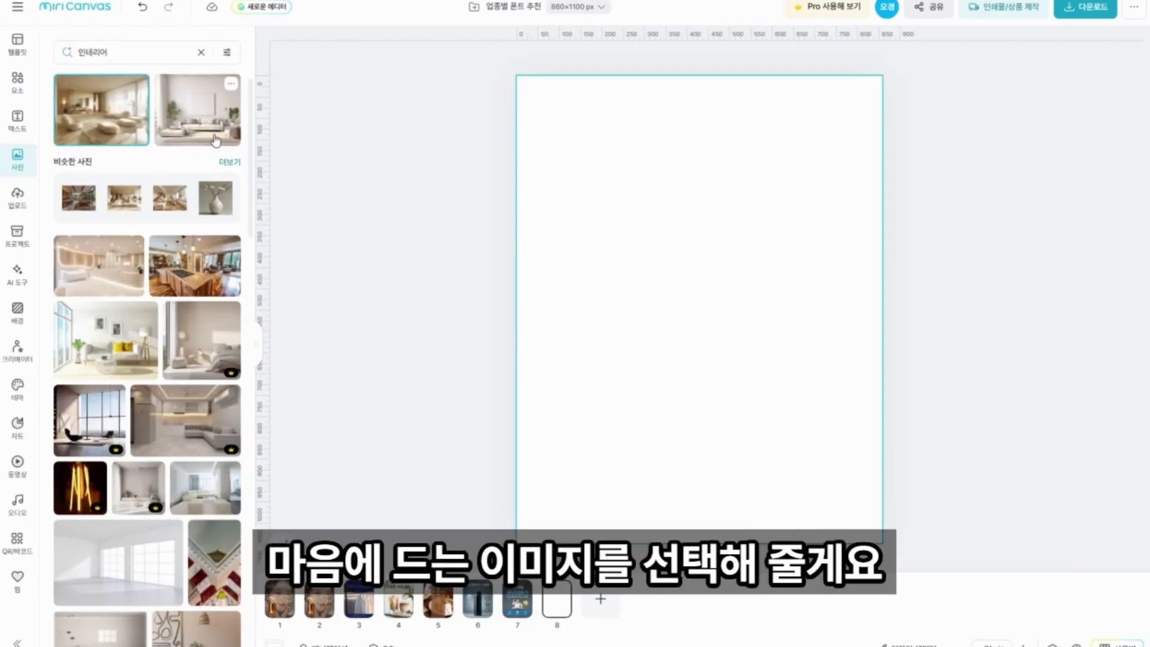
Insert the bright living-room photo with the white sofa and blank wall canvas, and make it the page background.
click(193, 118)
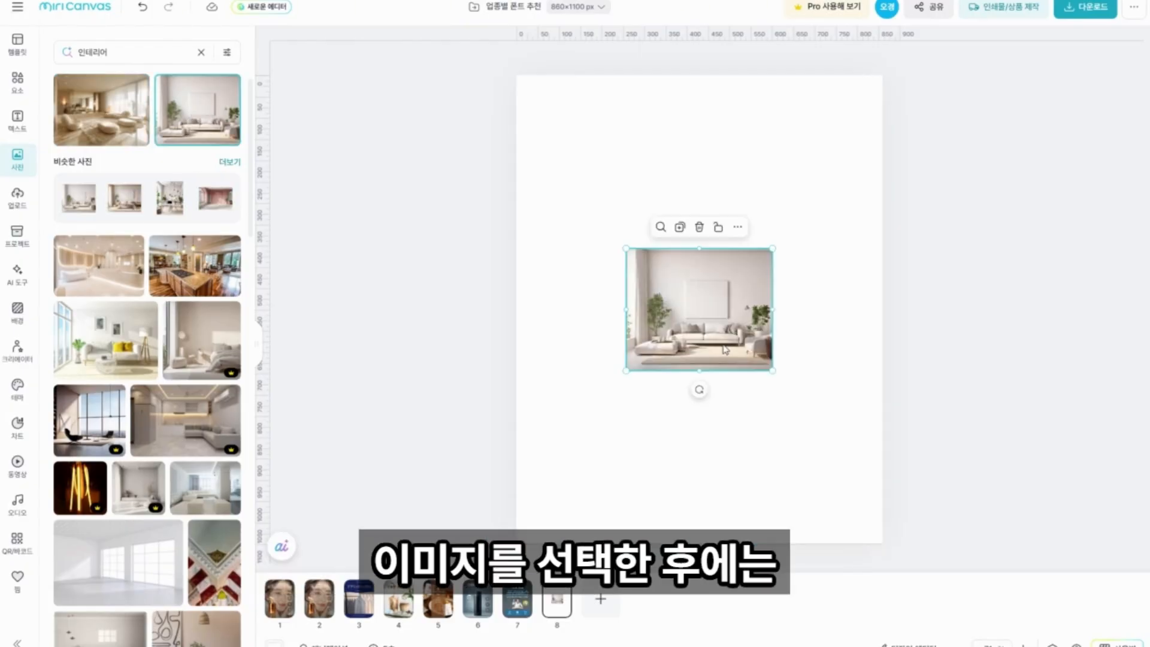
click(731, 322)
right_click(732, 318)
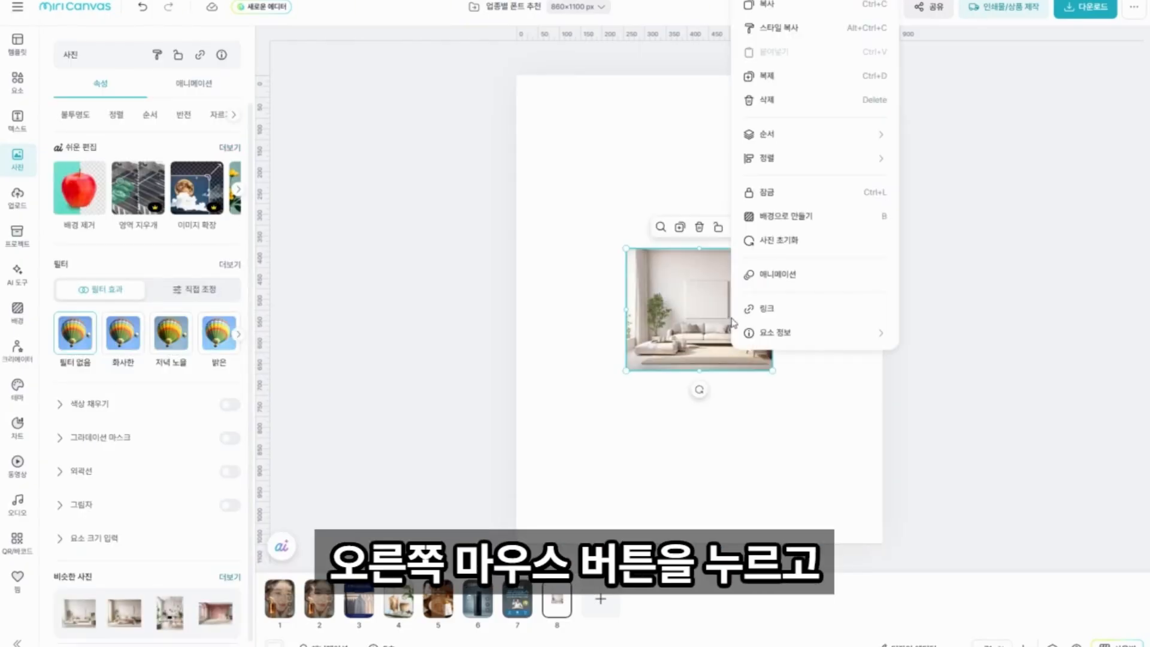
click(770, 217)
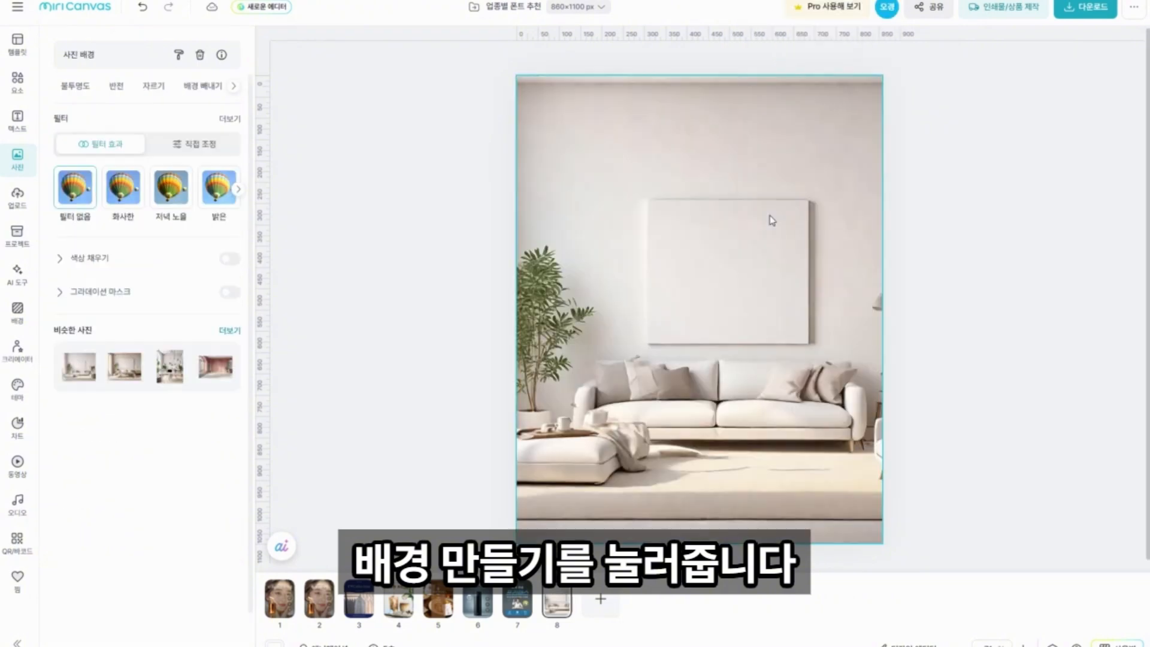
click(919, 474)
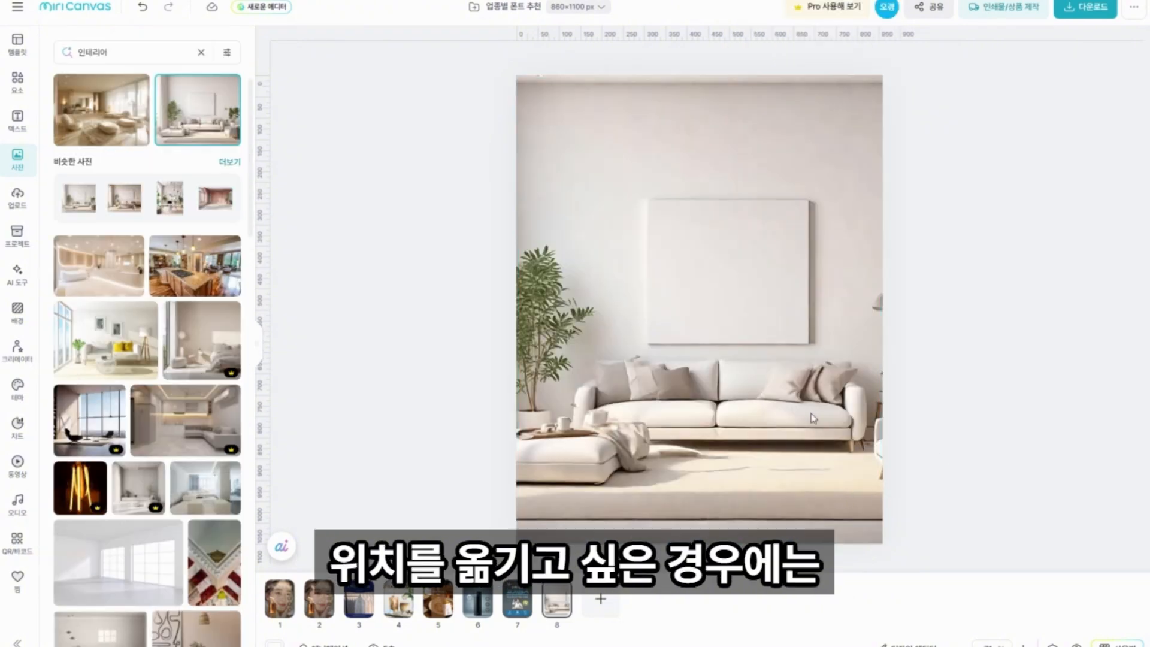
Enlarge the background photo slightly and shift it left so the potted plant and armchair fall inside the page.
double_click(807, 357)
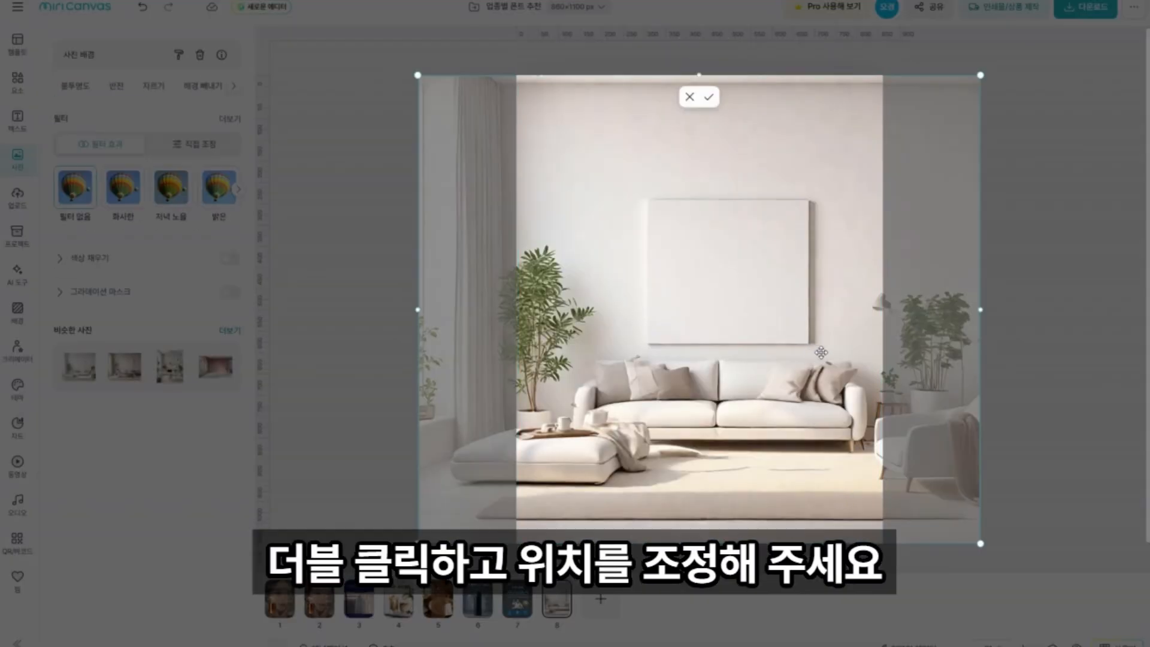
drag(808, 358, 719, 361)
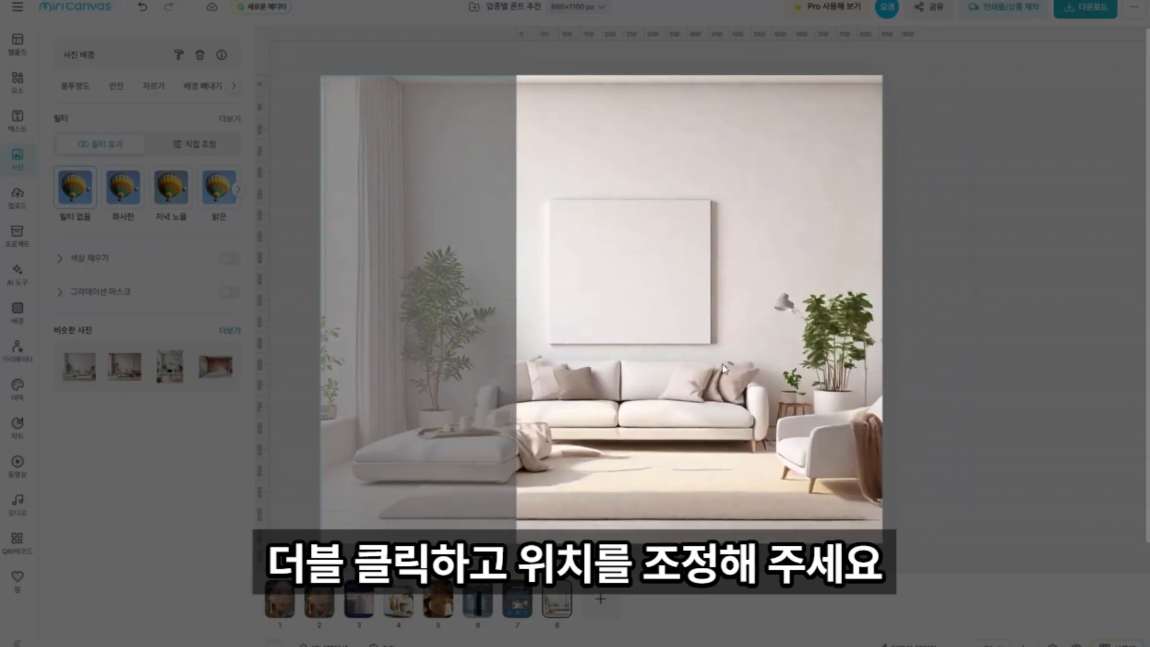
drag(884, 74, 903, 51)
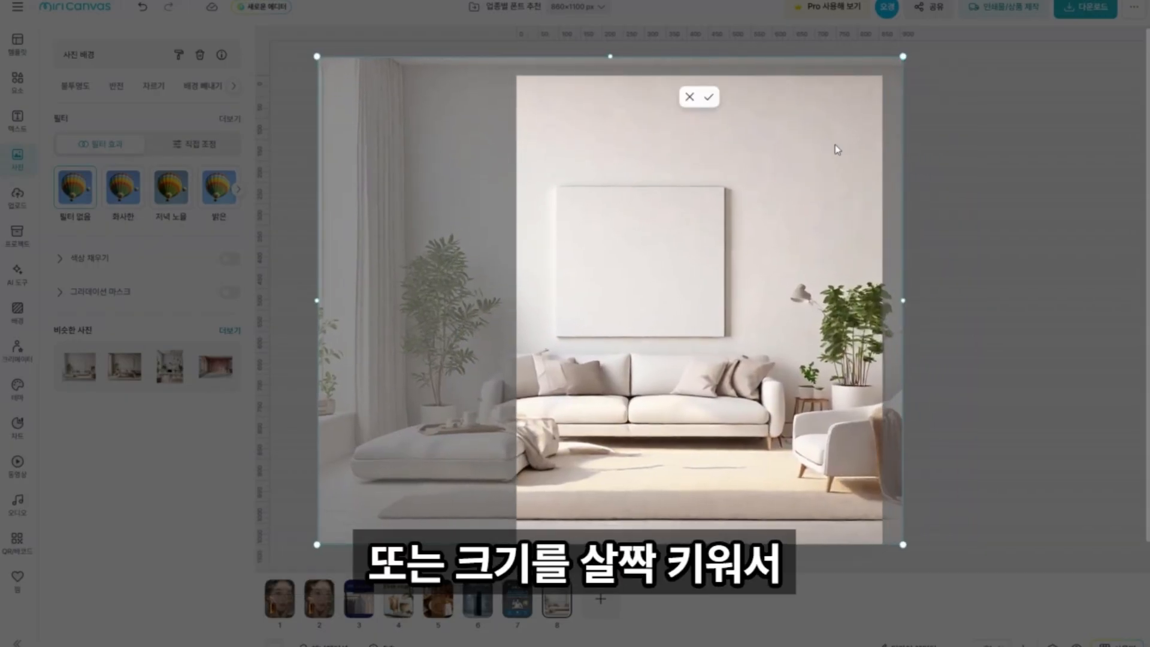
drag(835, 145, 818, 149)
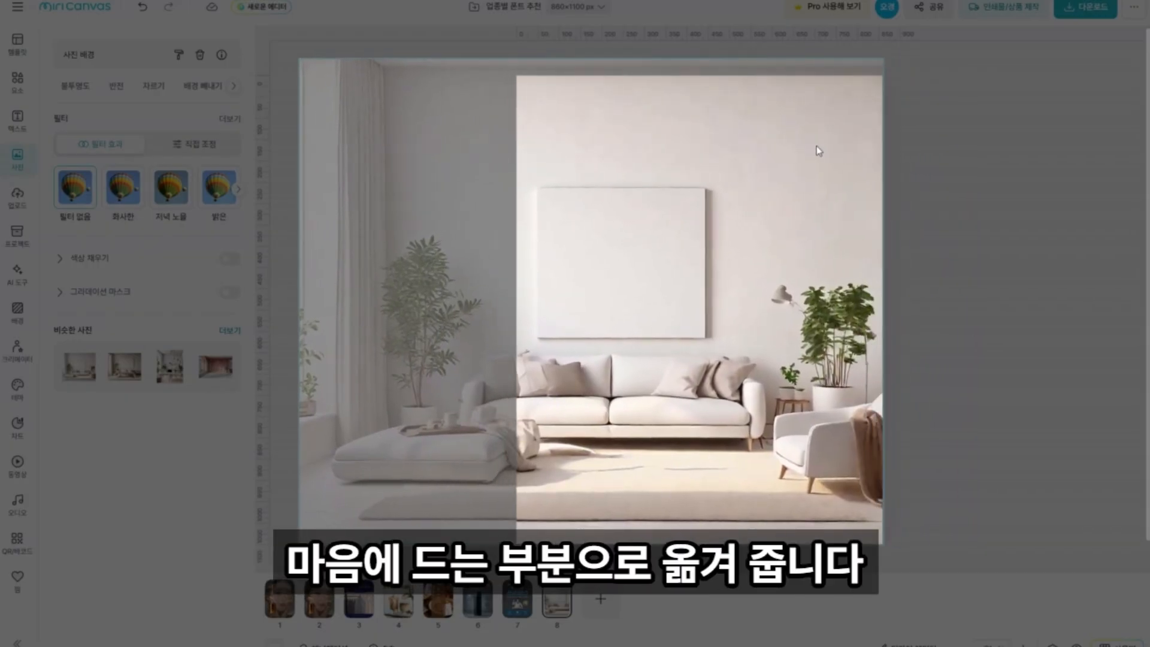
click(970, 225)
Add a title text reading "공간이 삶을 바꿉니다" on two lines and place it on the upper wall area.
click(18, 122)
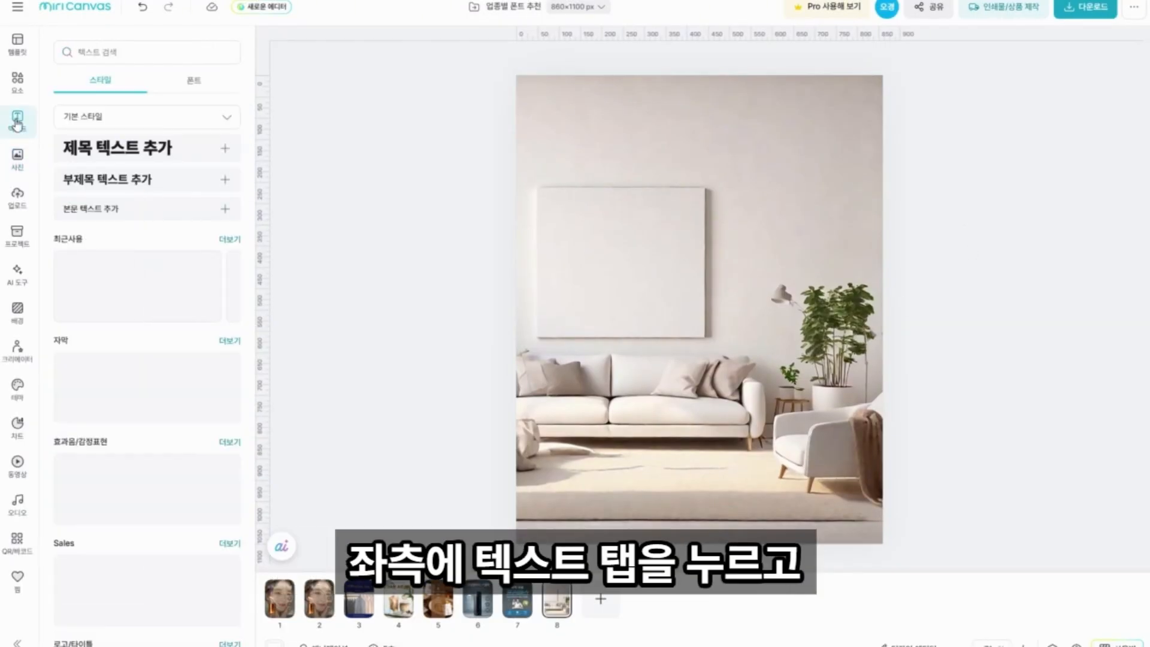
click(86, 150)
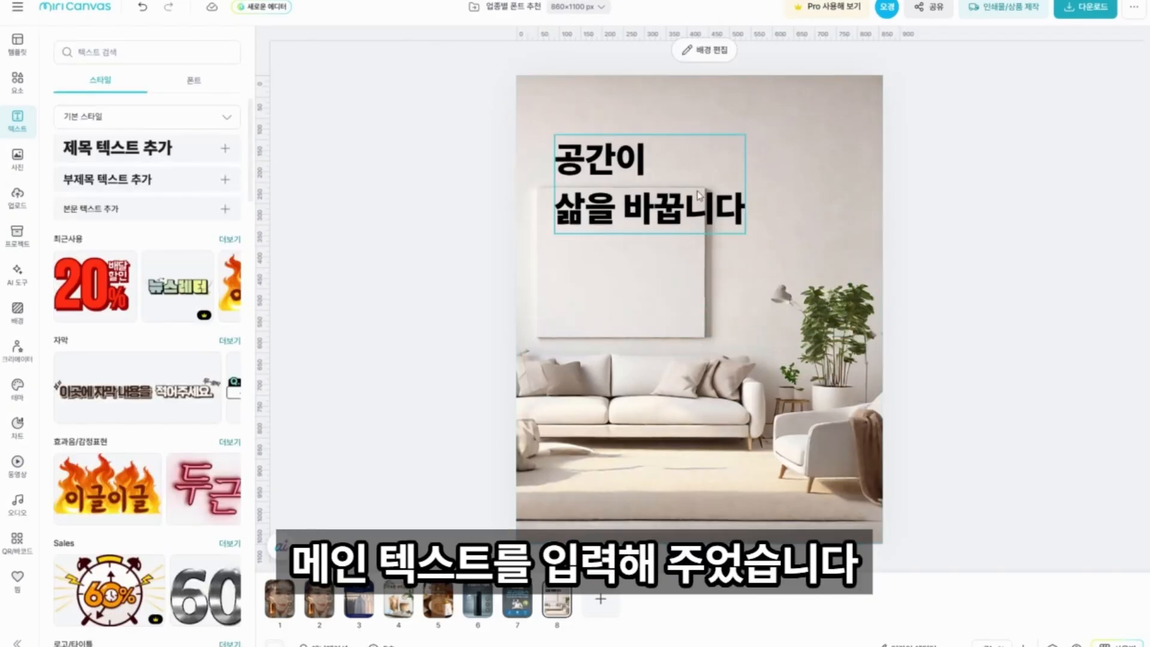
click(698, 195)
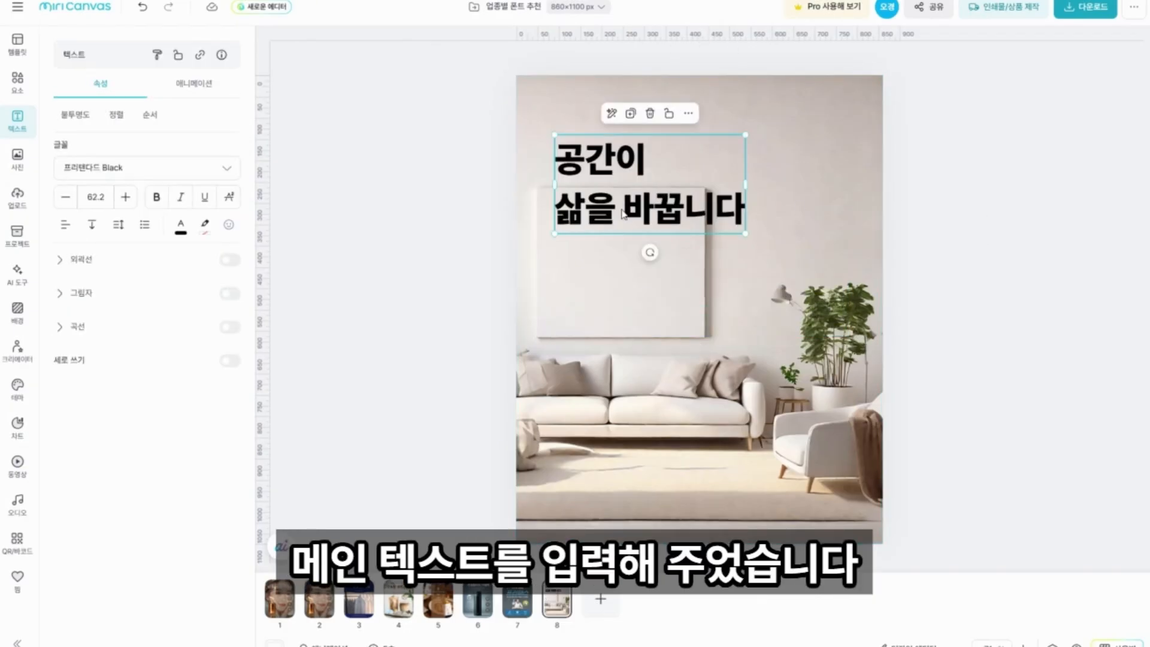
drag(697, 195, 745, 189)
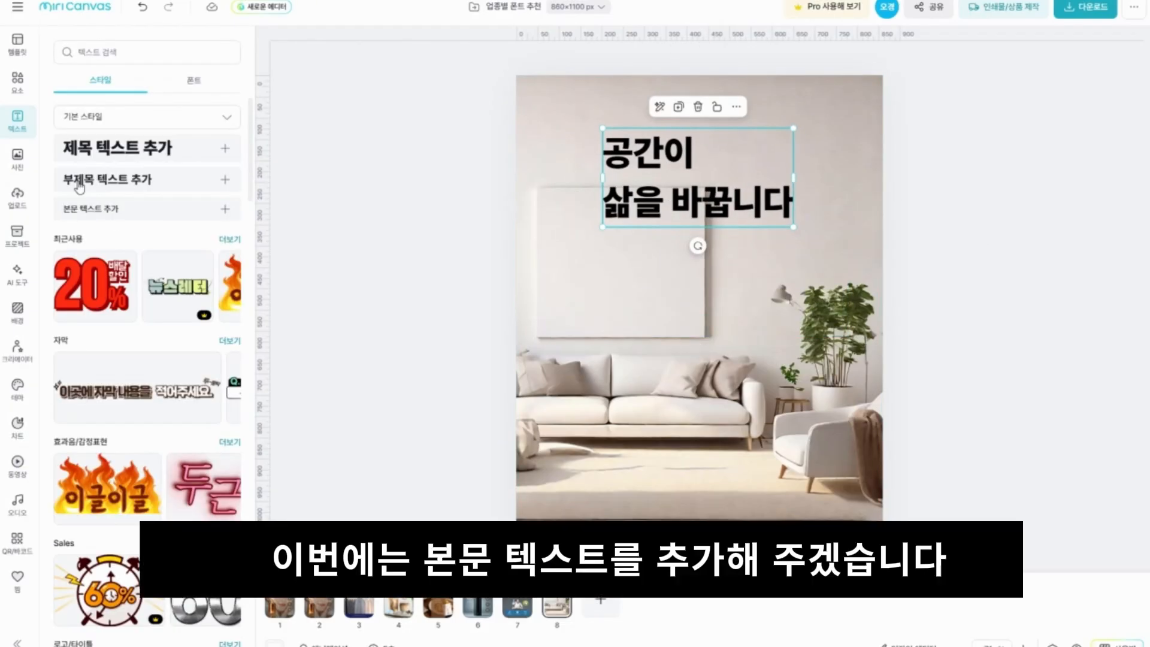
Add the body text "자연 소재로 완성한 미니멀 리빙" under the headline and the logo text "미니멀 라이프" below it.
click(79, 211)
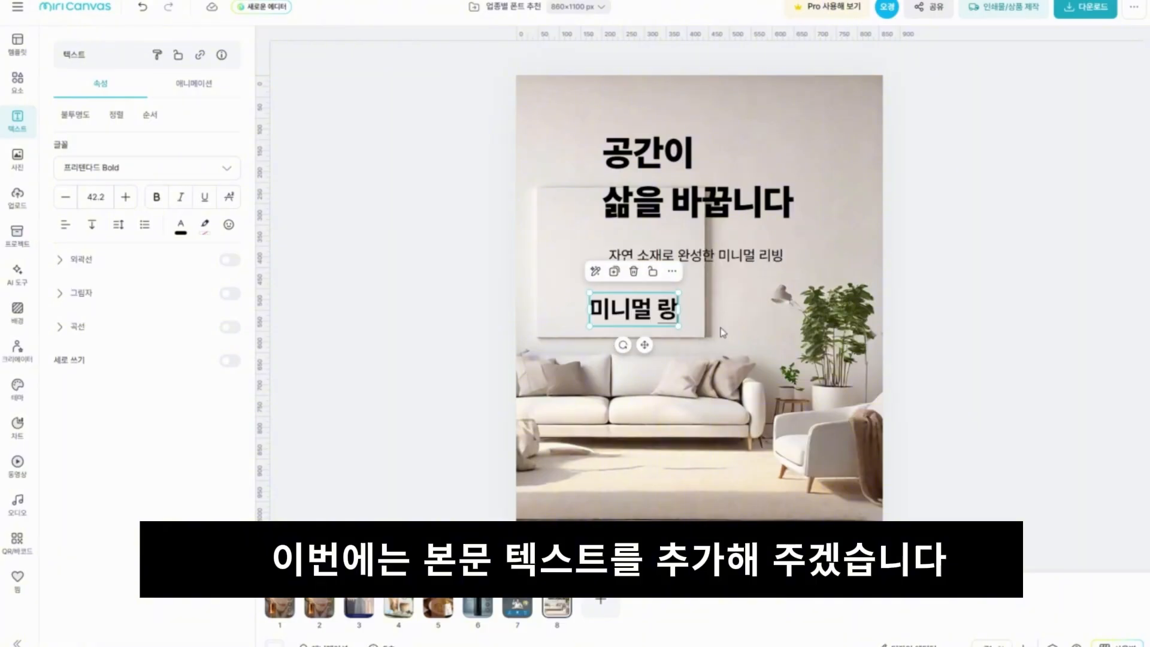
text(이프)
key(Escape)
click(683, 319)
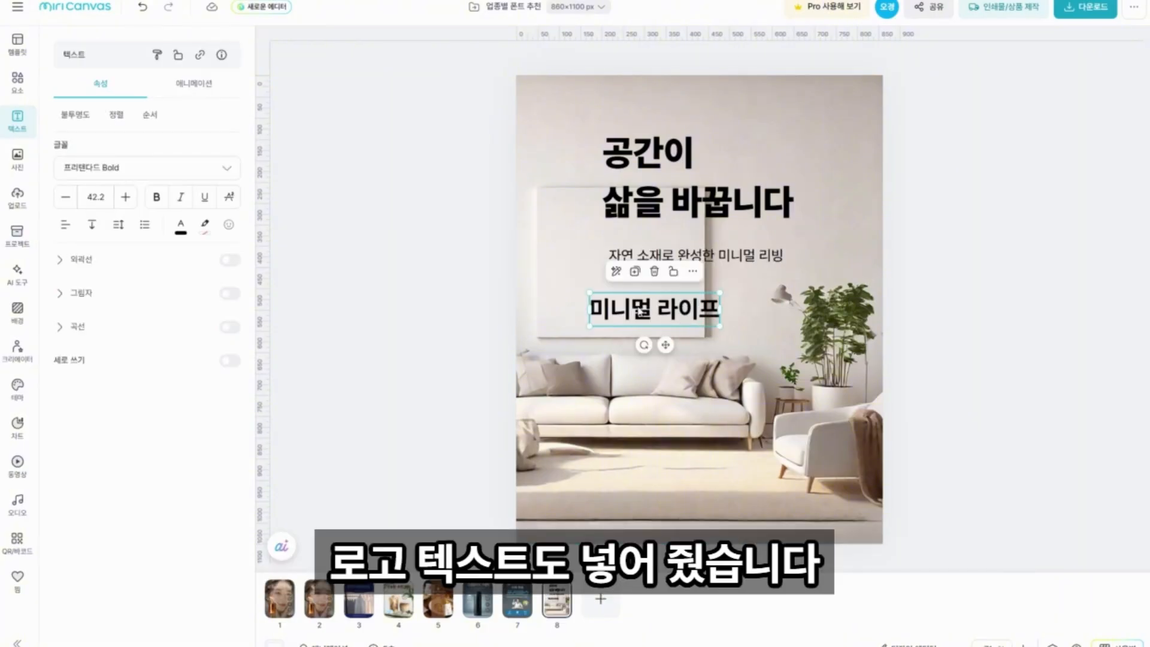
Move "미니멀 라이프" to the top of the poster and shift the headline and description down over the wall canvas.
drag(641, 311, 707, 133)
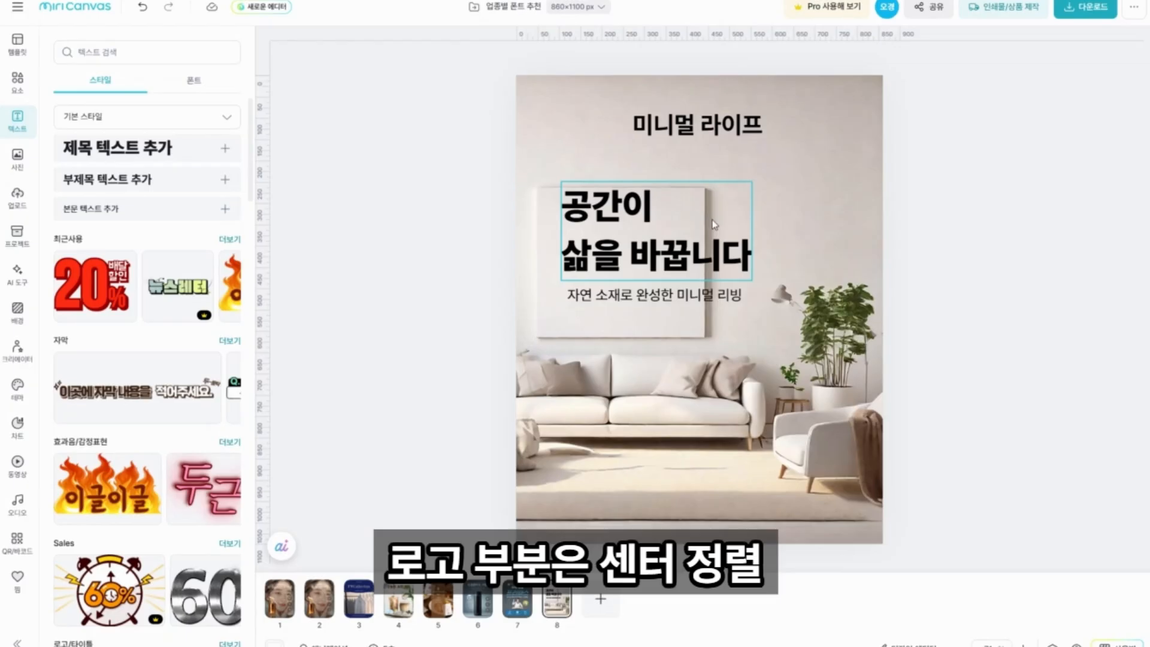
click(649, 118)
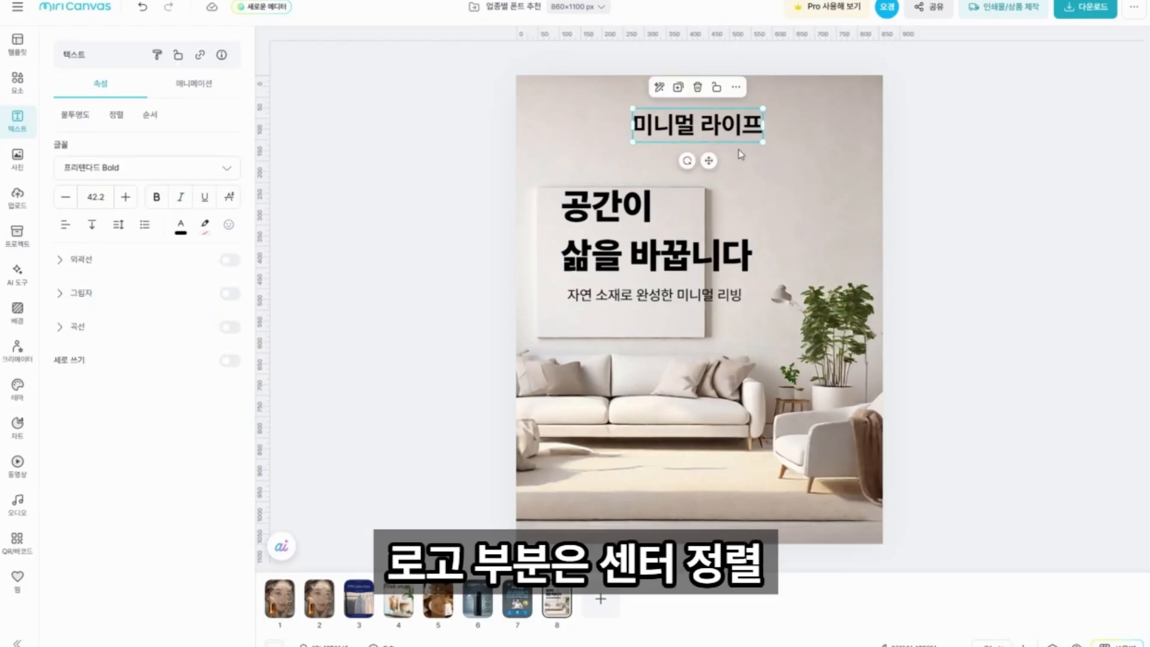
click(634, 219)
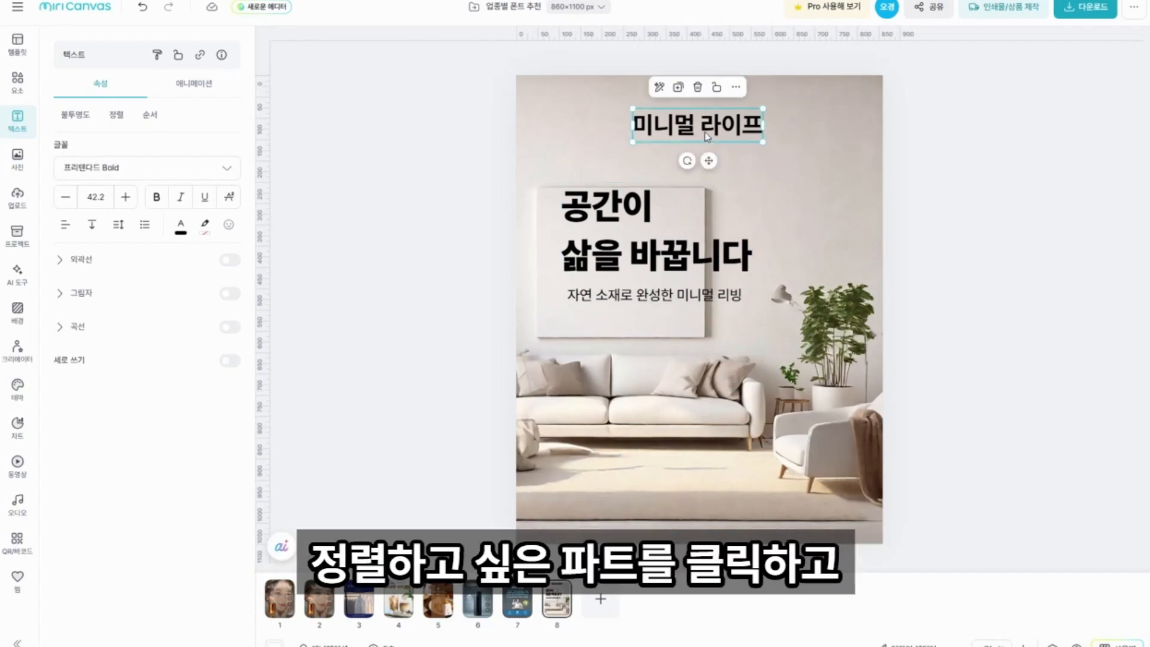
Align the "미니멀 라이프" logo text to the horizontal centre of the page.
click(119, 116)
click(108, 170)
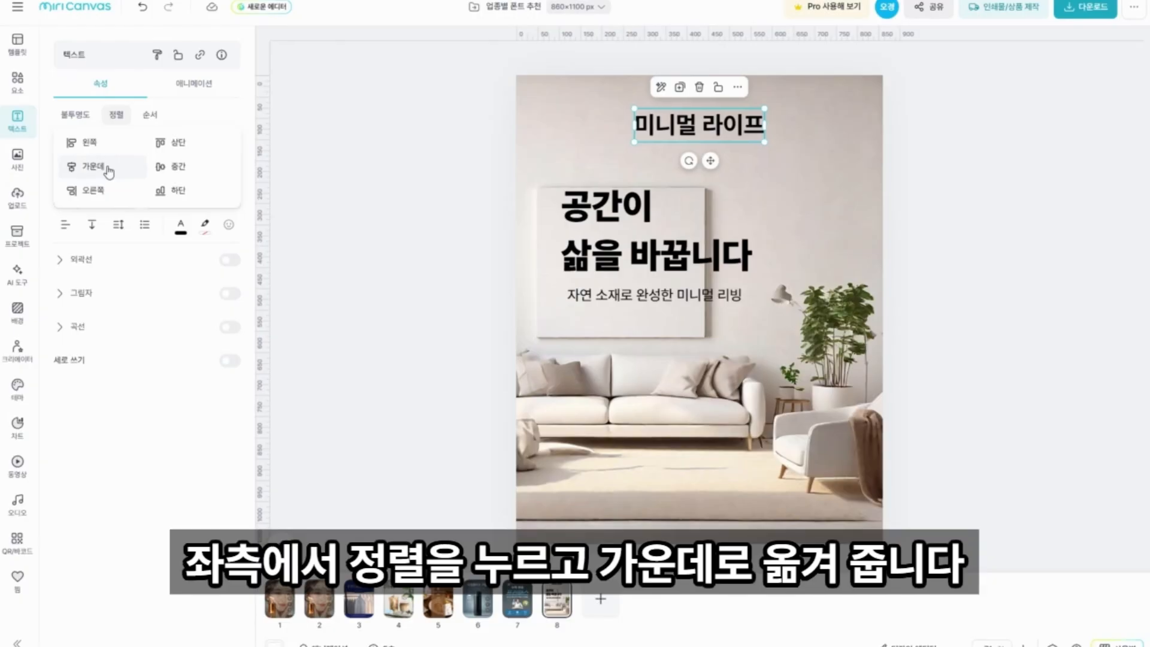
click(359, 226)
Align the headline "공간이 삶을 바꿉니다" and the description below it to their left edges.
click(608, 239)
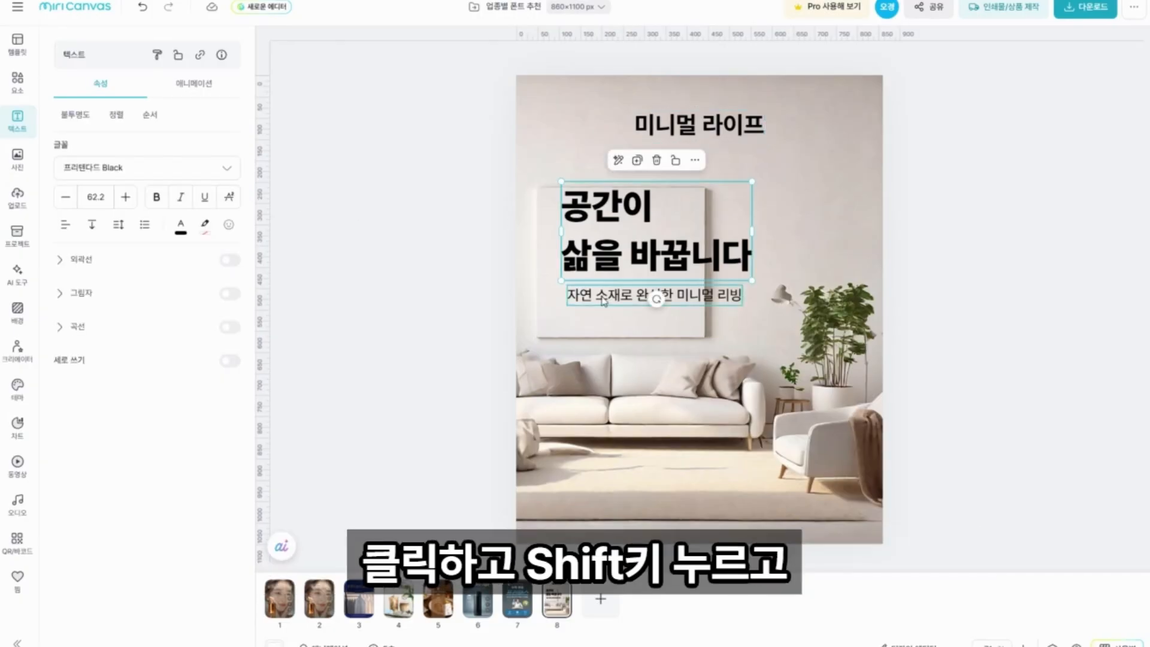
shift+click(592, 300)
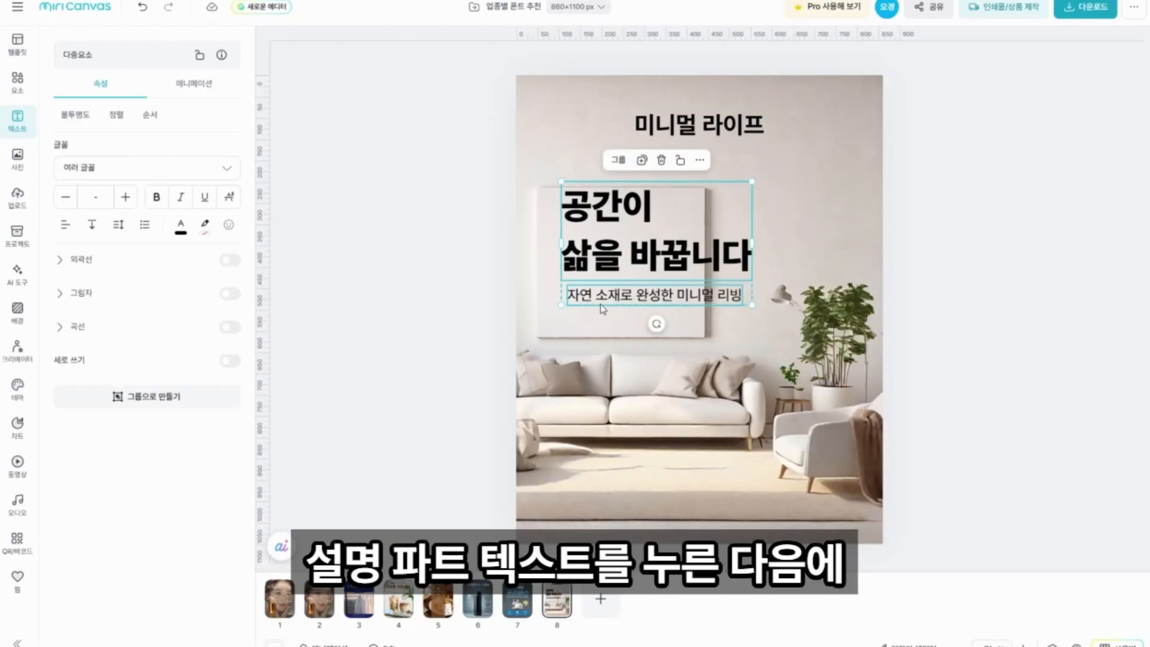
click(116, 114)
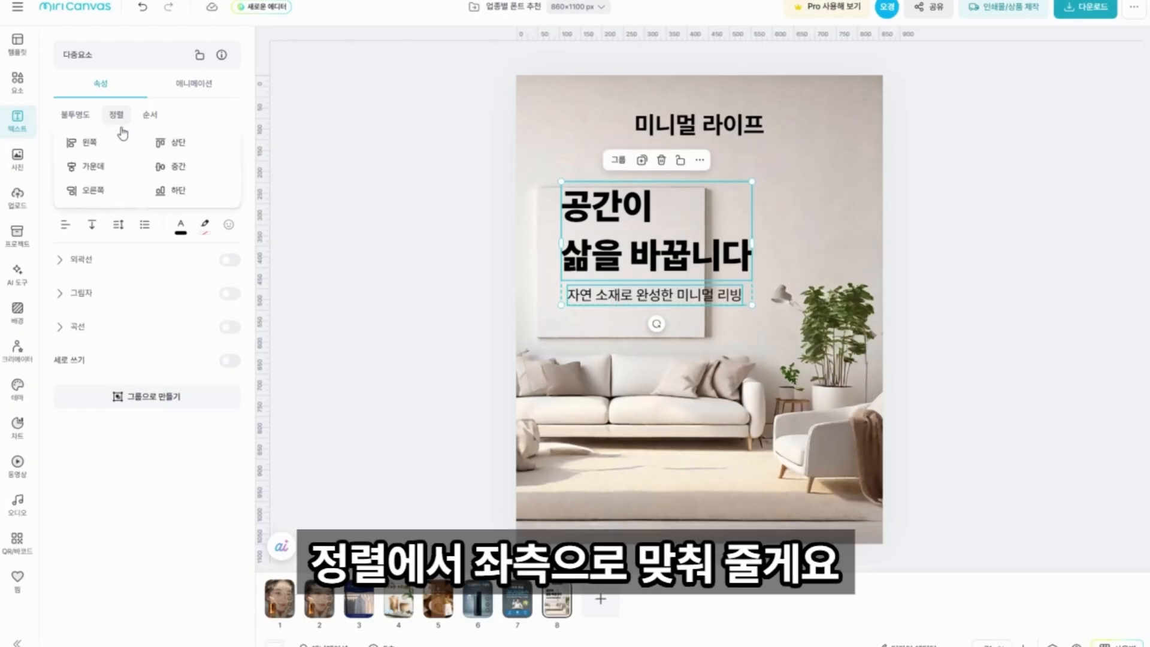
click(88, 145)
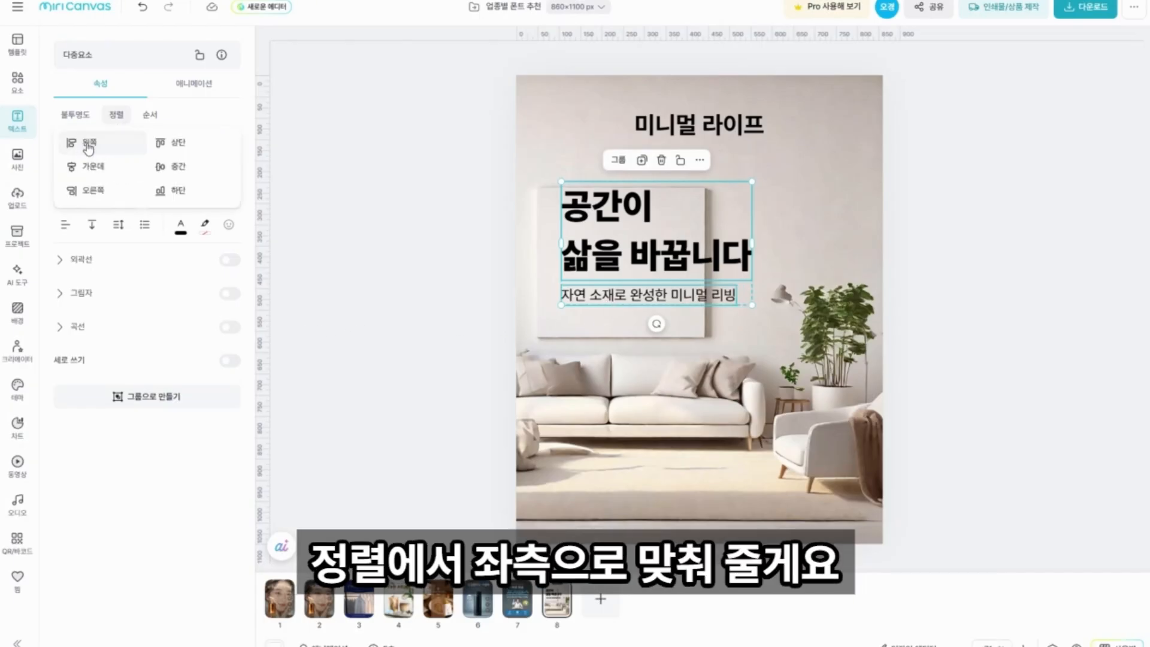
click(975, 287)
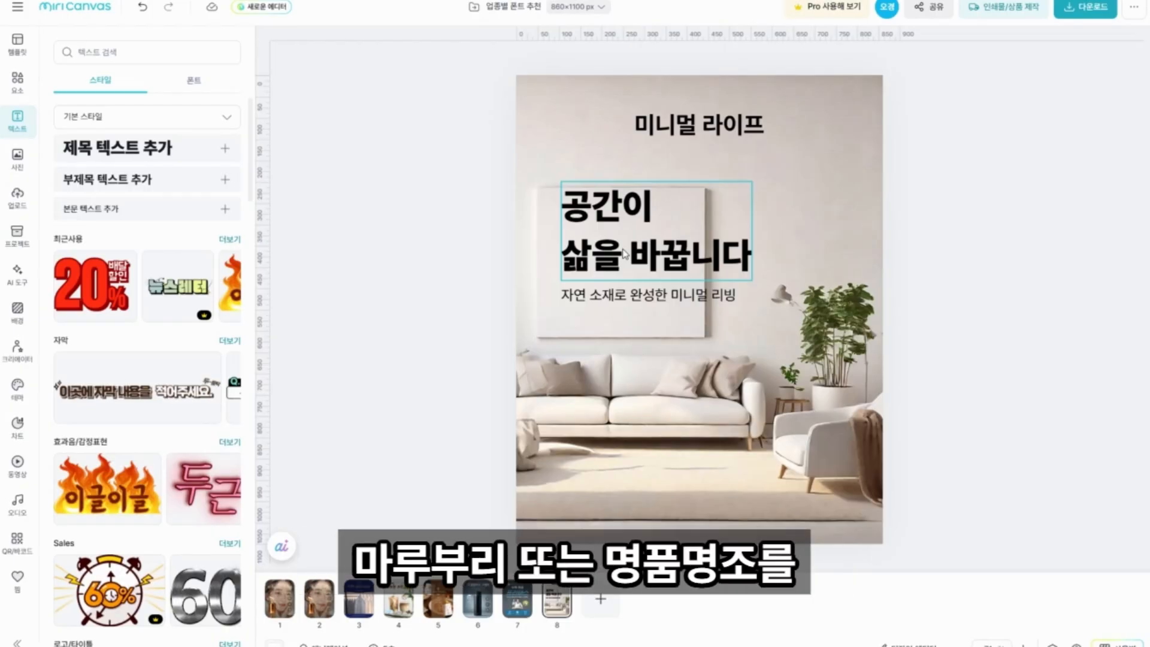
Set the headline "공간이 삶을 바꿉니다" in the font 마루 부리 조금 굵은.
click(624, 254)
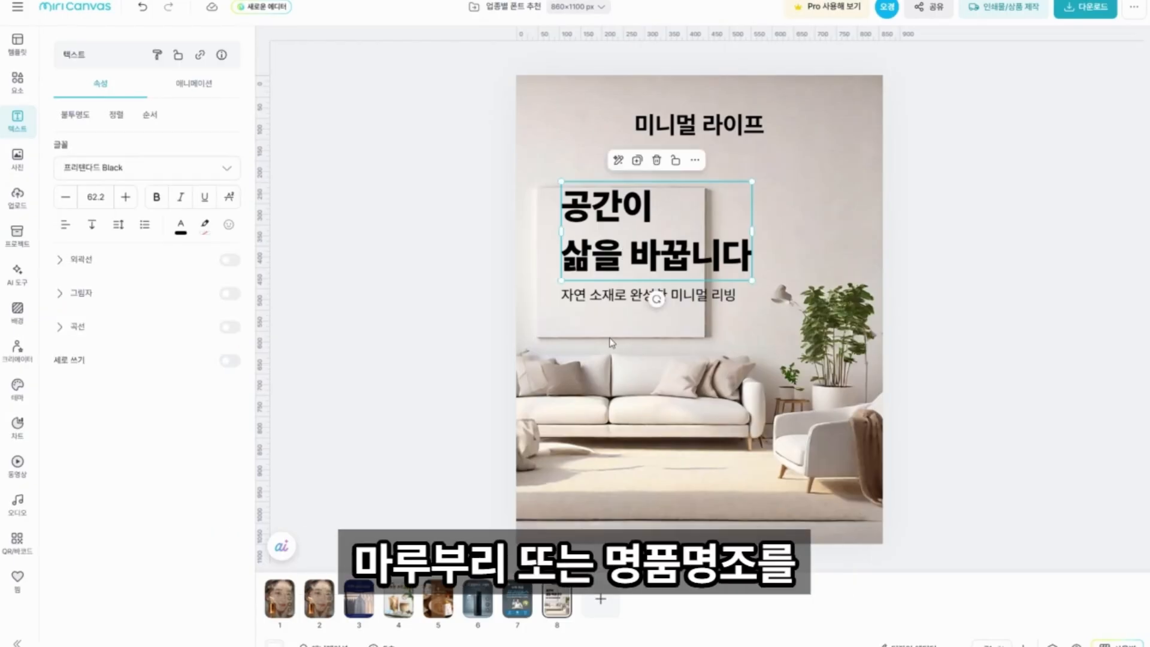
click(146, 169)
text(마루 부리)
click(146, 487)
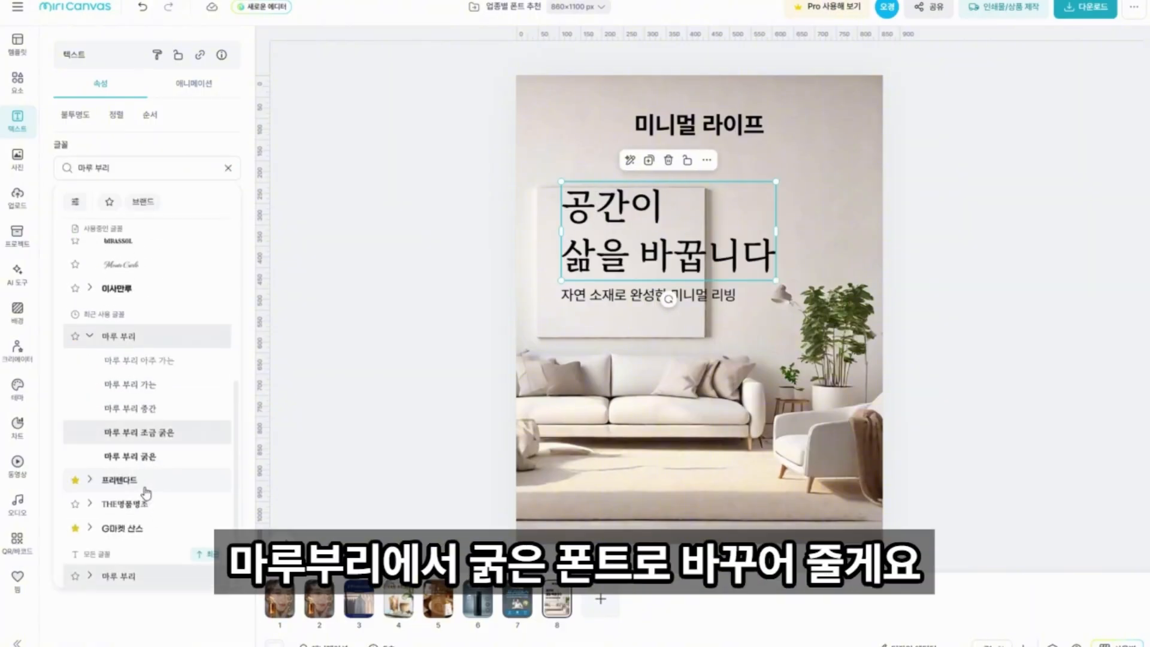
Set the description "자연 소재로 완성한 미니멀 리빙" in 프리텐다드 Light.
click(584, 298)
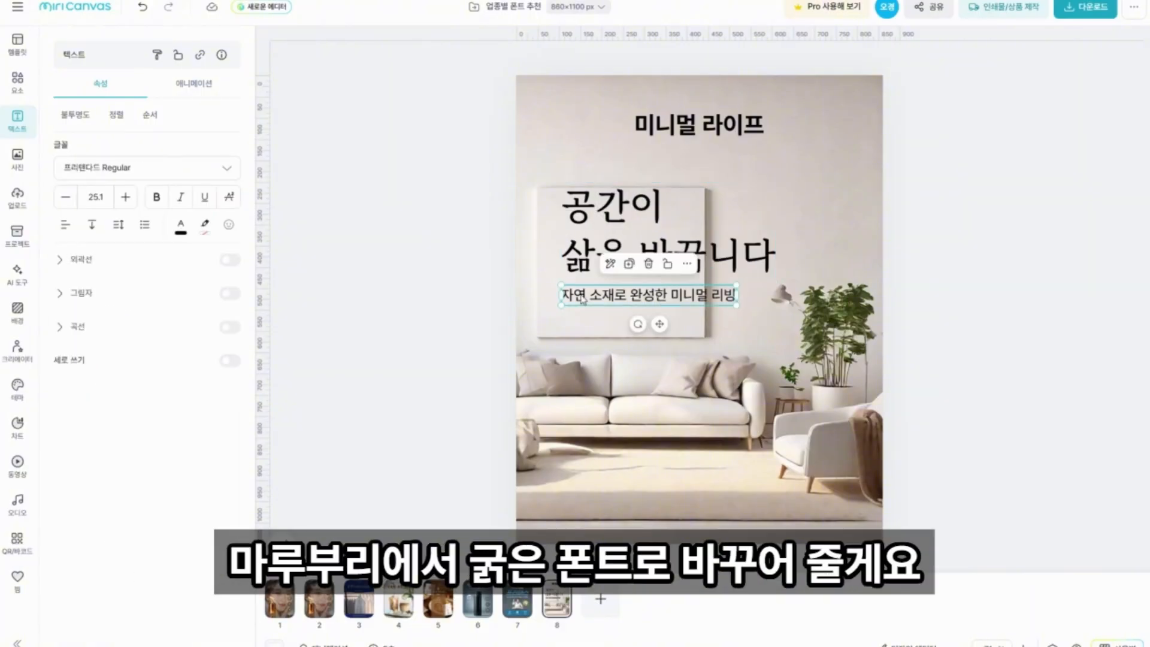
click(163, 178)
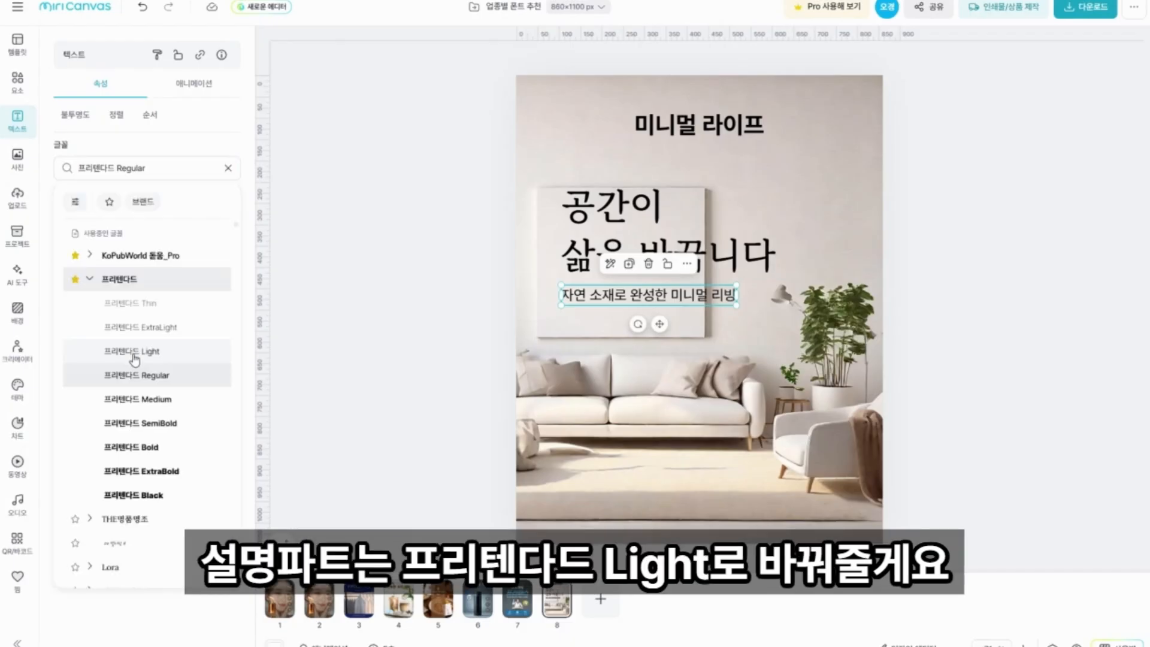
click(151, 354)
Change the logo text to "mini_Life" in THE명품명조M and adjust its position at the top of the poster.
click(699, 125)
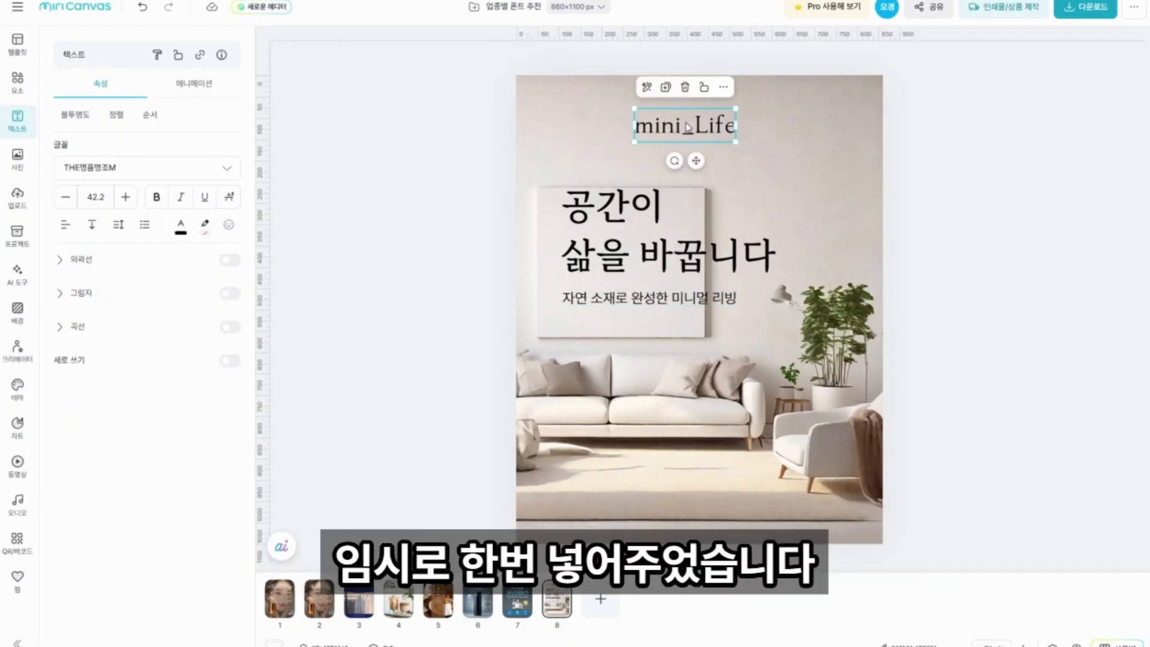
click(710, 127)
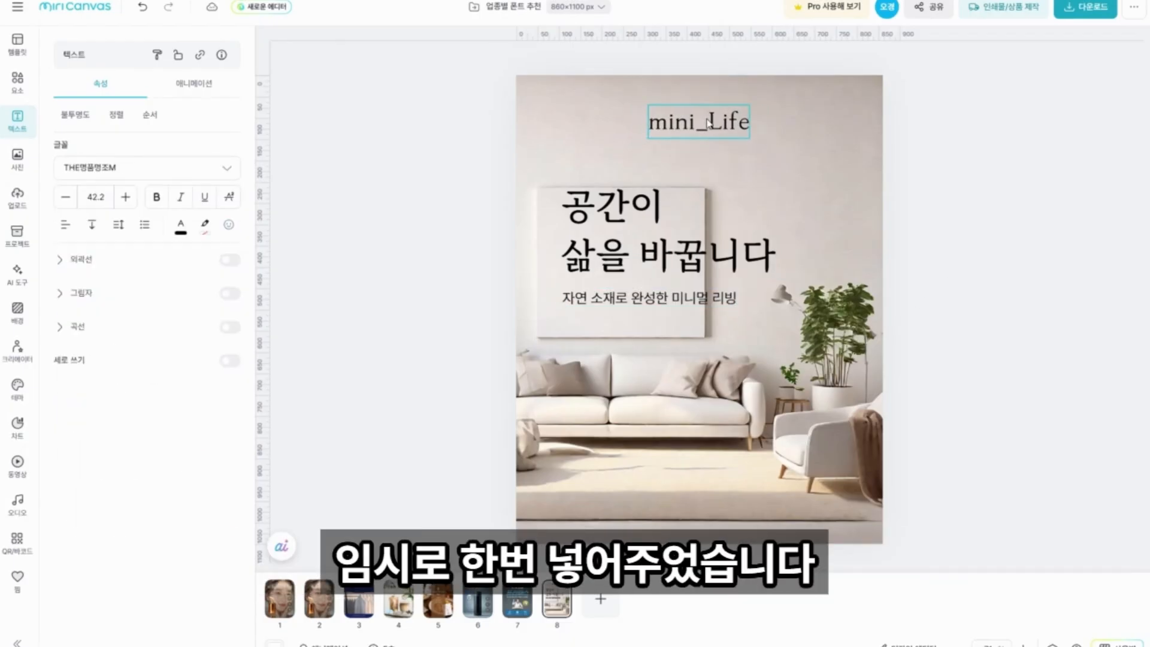
click(710, 128)
click(327, 246)
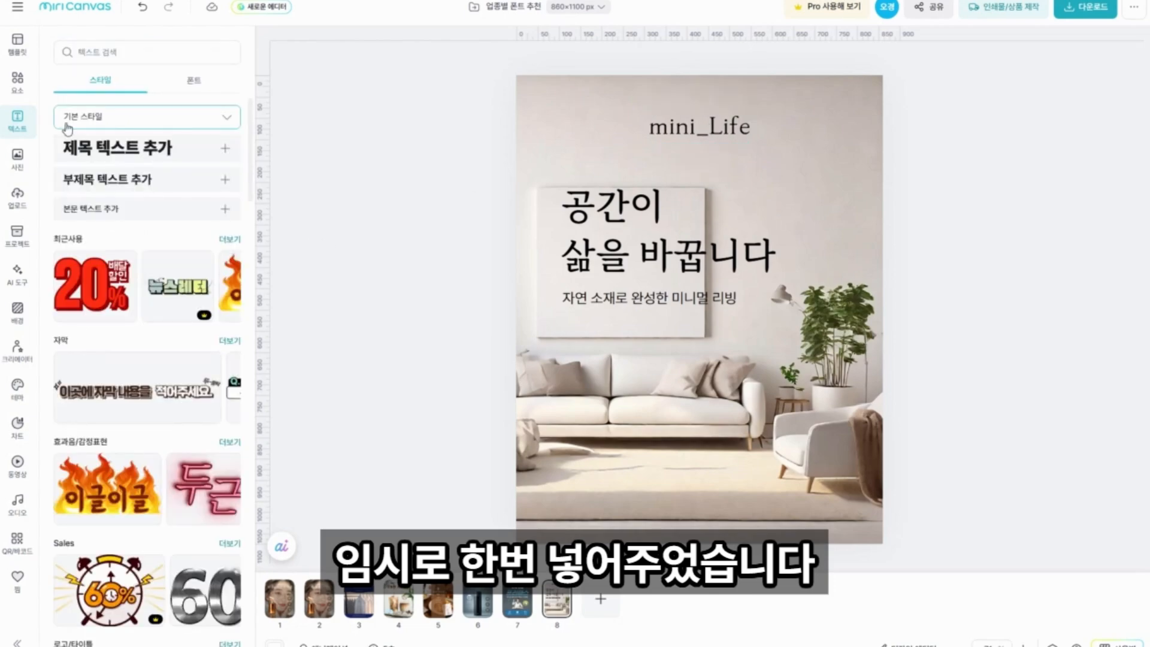
Search the elements for "가구" and add the outlined armchair illustration beside the headline's first line.
click(30, 87)
click(96, 53)
text(가구)
key(Return)
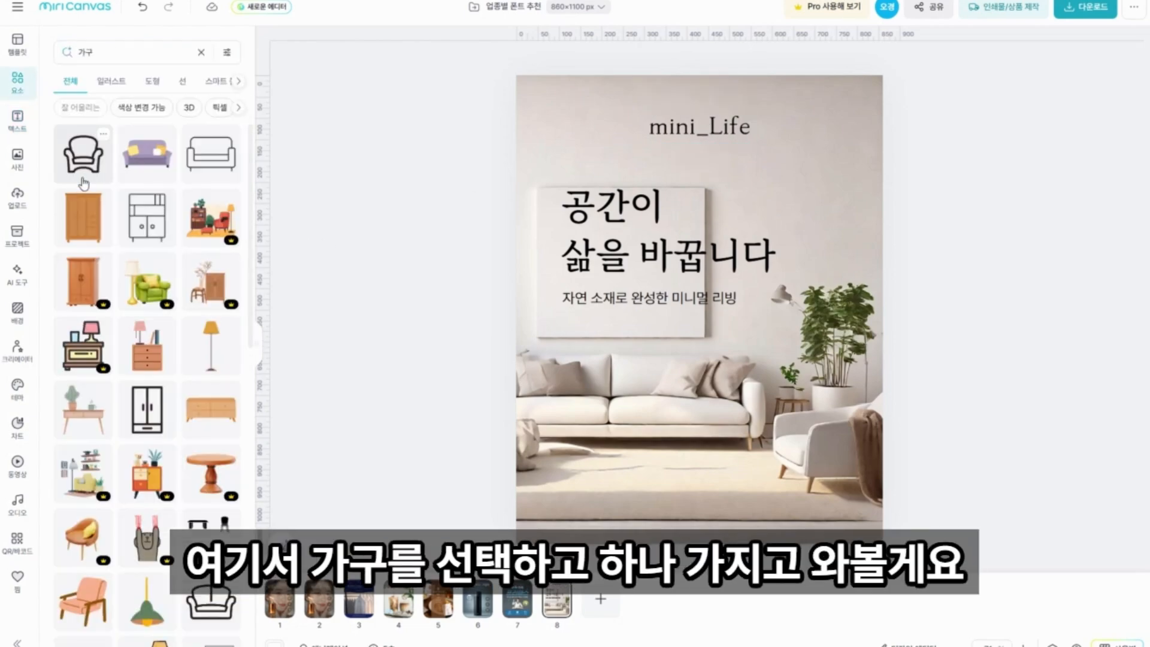
click(82, 169)
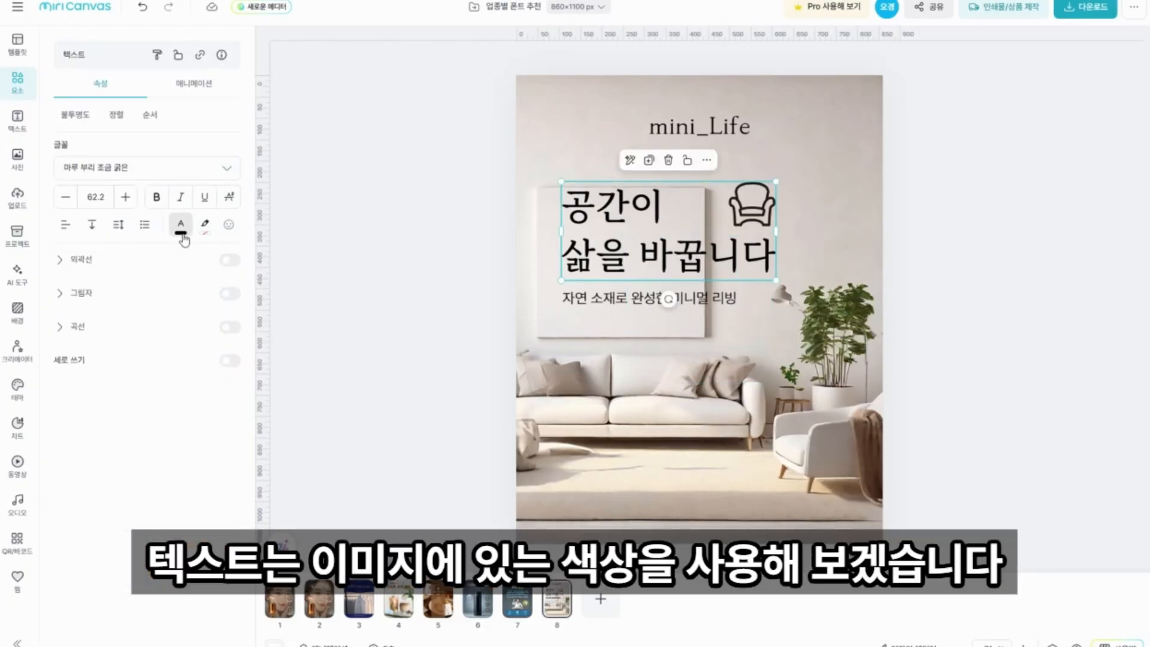
Recolor the headline with brown #4D3123 sampled from the throw on the photo's armchair, and give the chair illustration a similar brown.
click(180, 229)
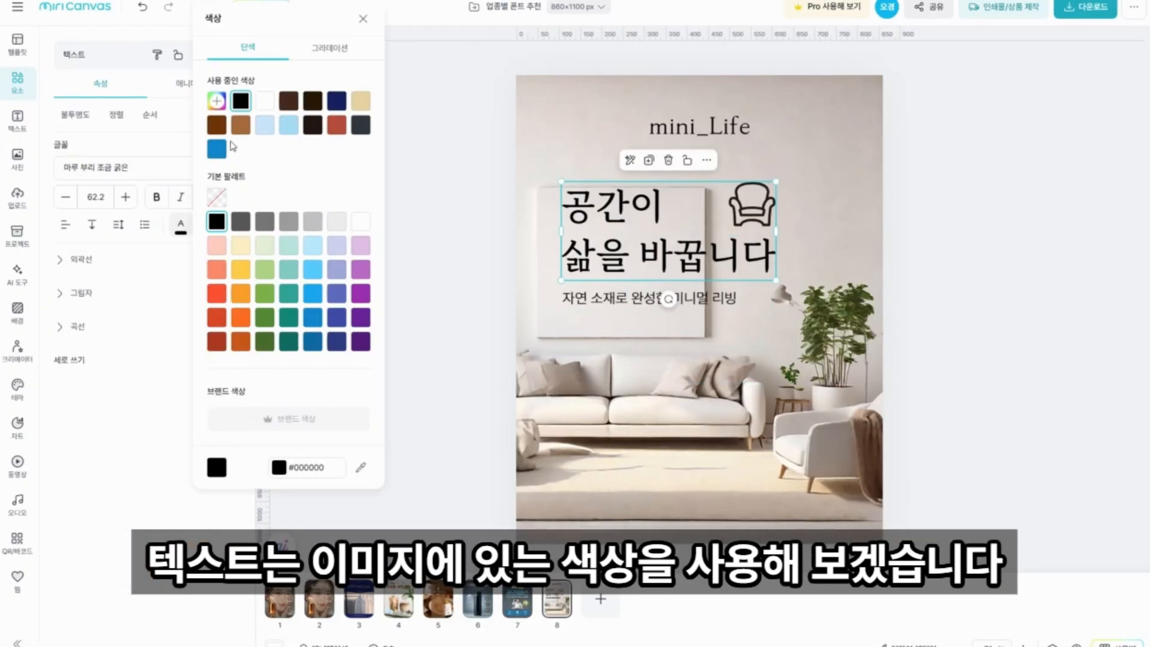
click(216, 102)
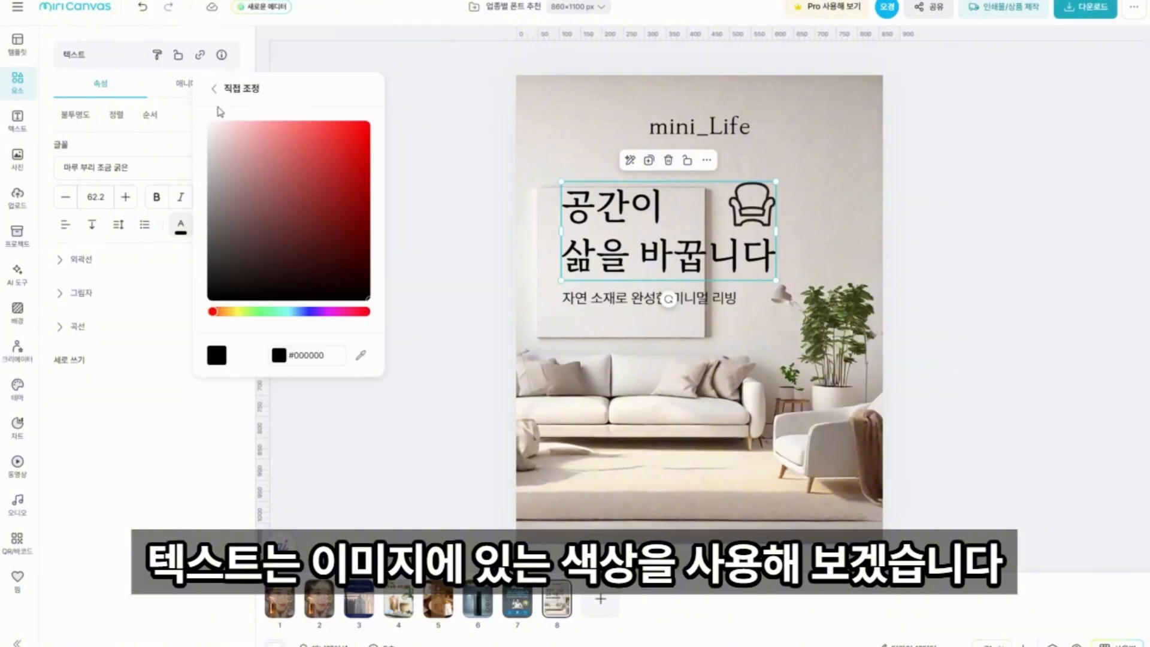
click(360, 355)
click(858, 448)
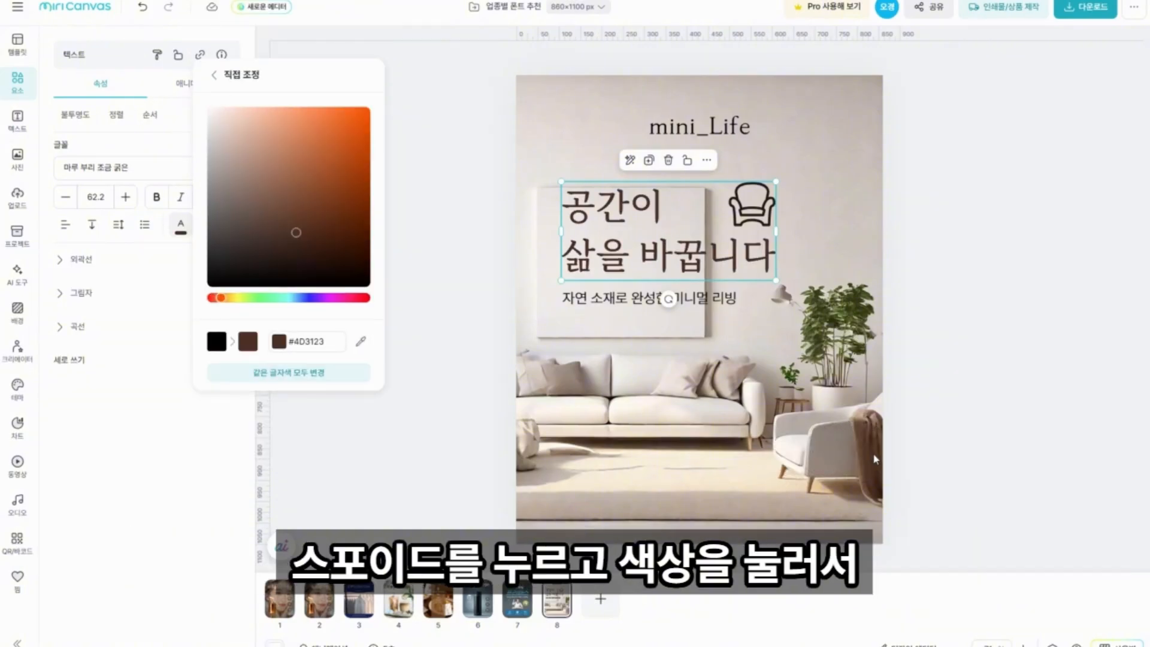
click(752, 207)
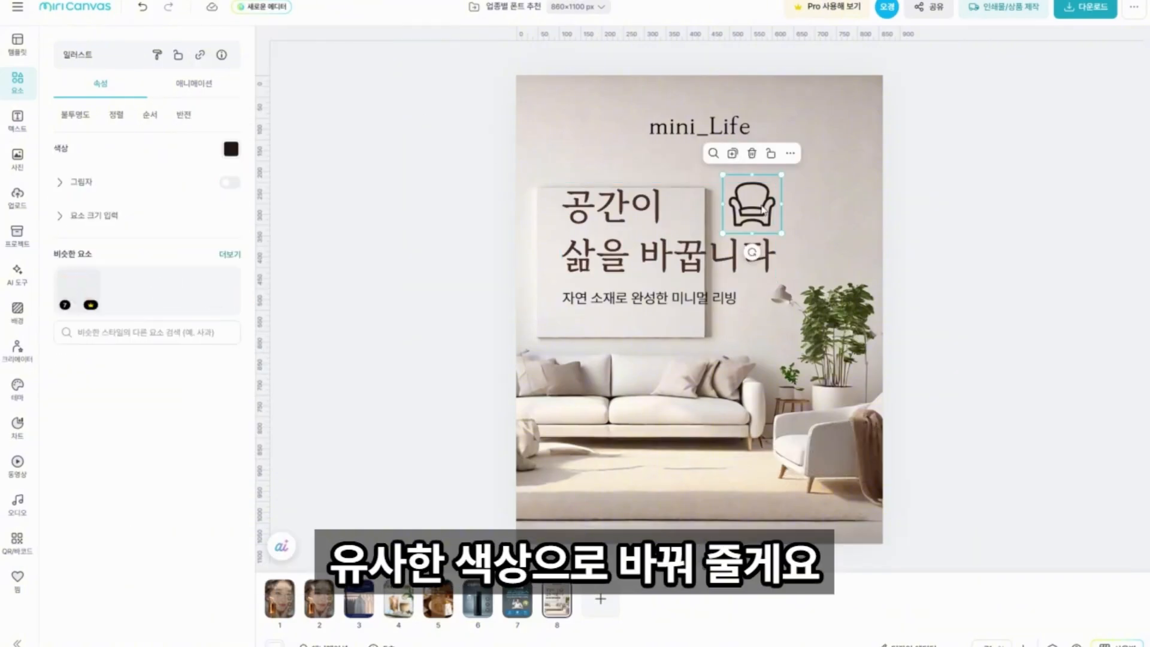
click(230, 150)
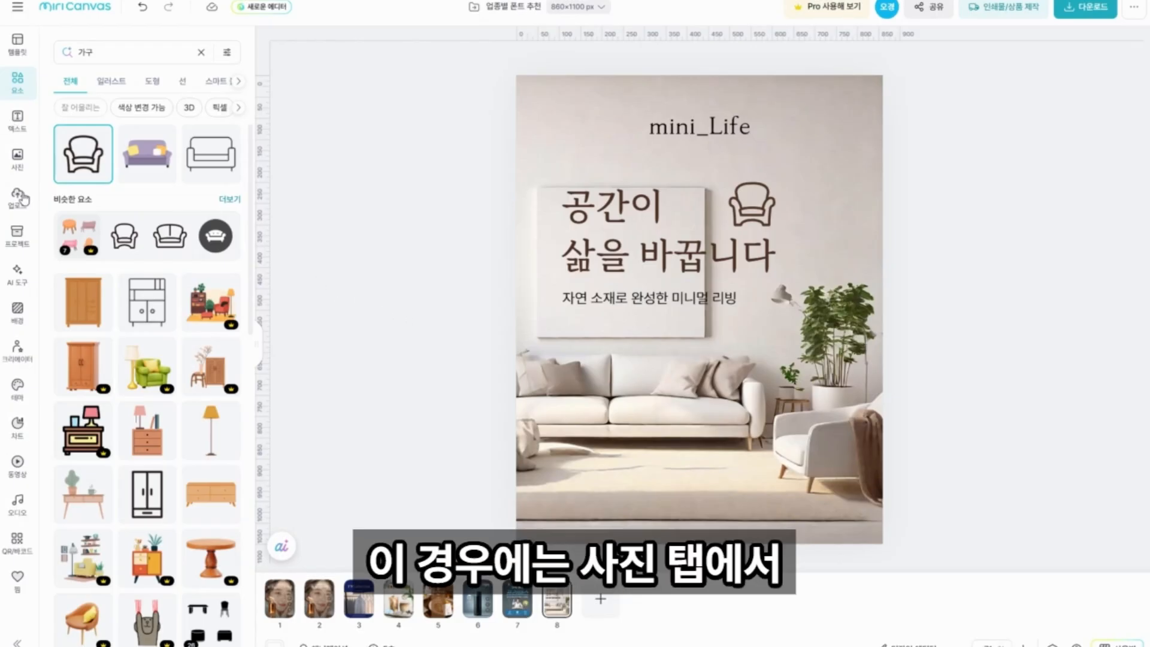
Replace the poster background with the bright interior photo showing a white marble reception counter.
click(18, 158)
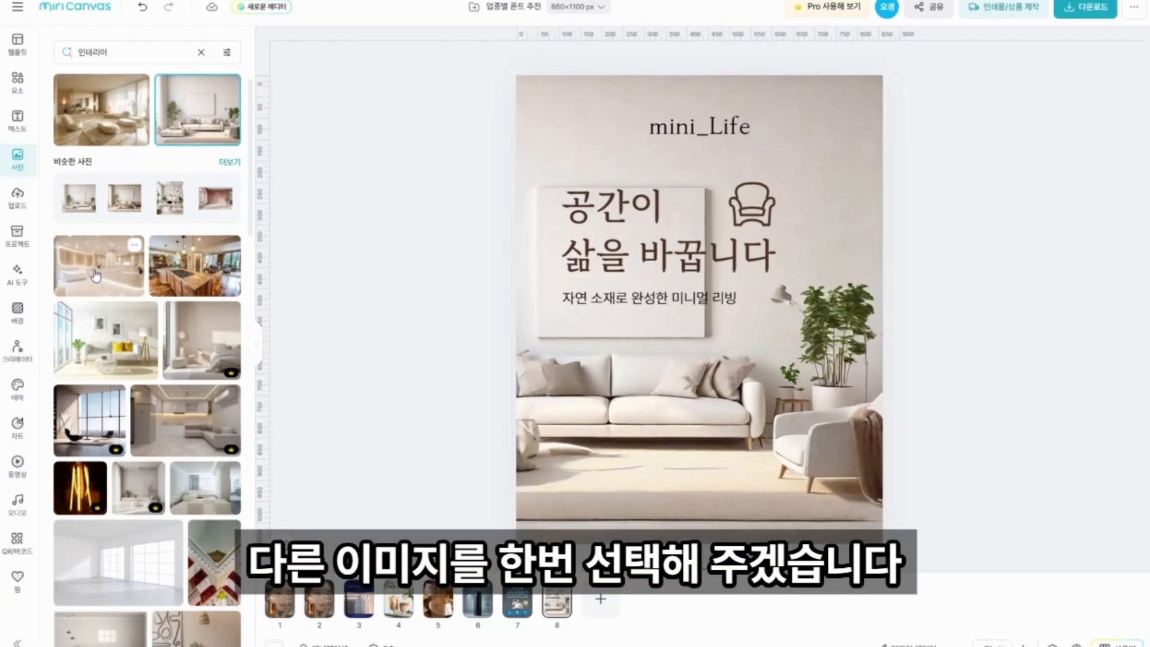
click(94, 274)
right_click(730, 279)
click(734, 223)
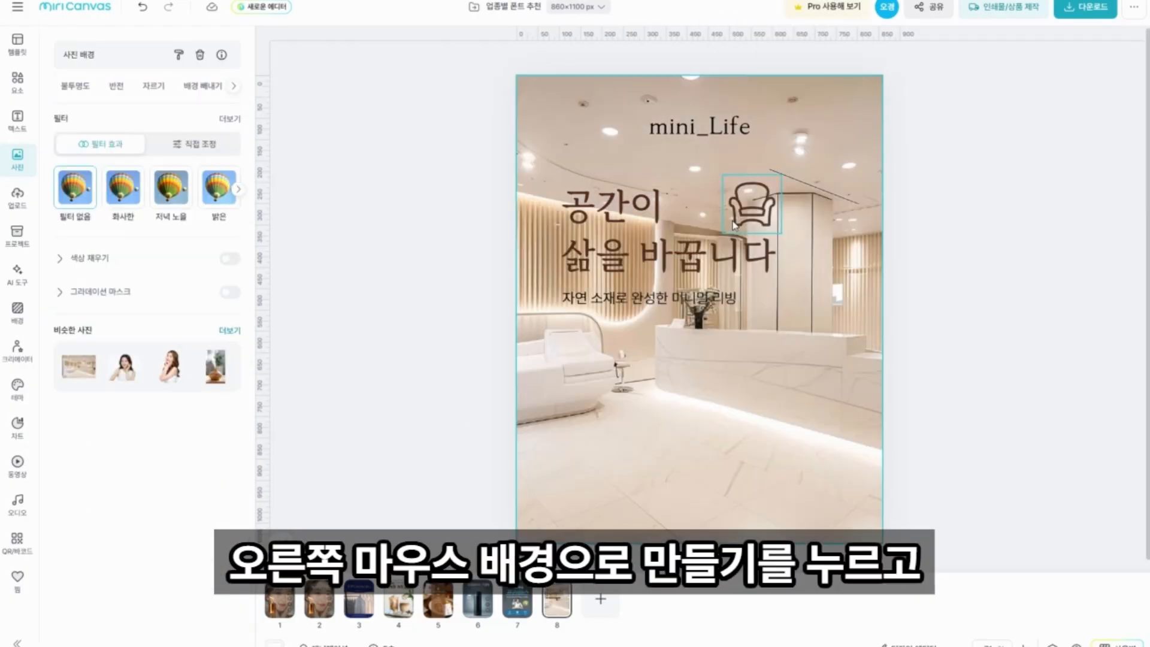
click(942, 311)
Move the headline, description and chair illustration together to the lower part of the poster.
click(615, 239)
shift+click(606, 290)
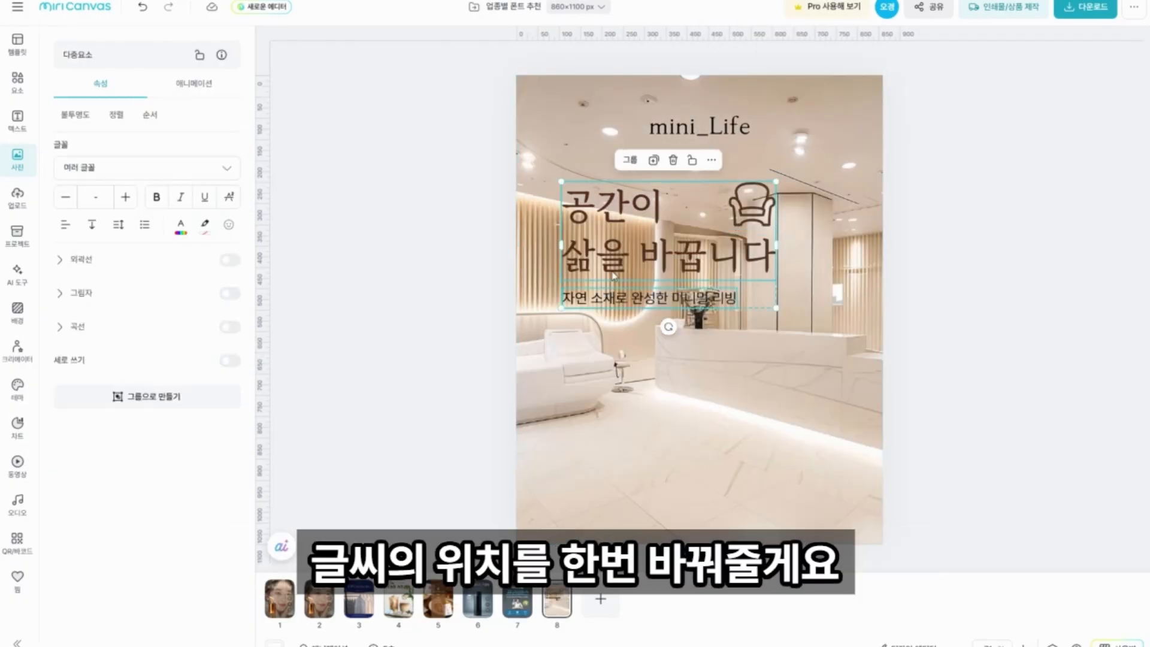
drag(613, 275, 614, 431)
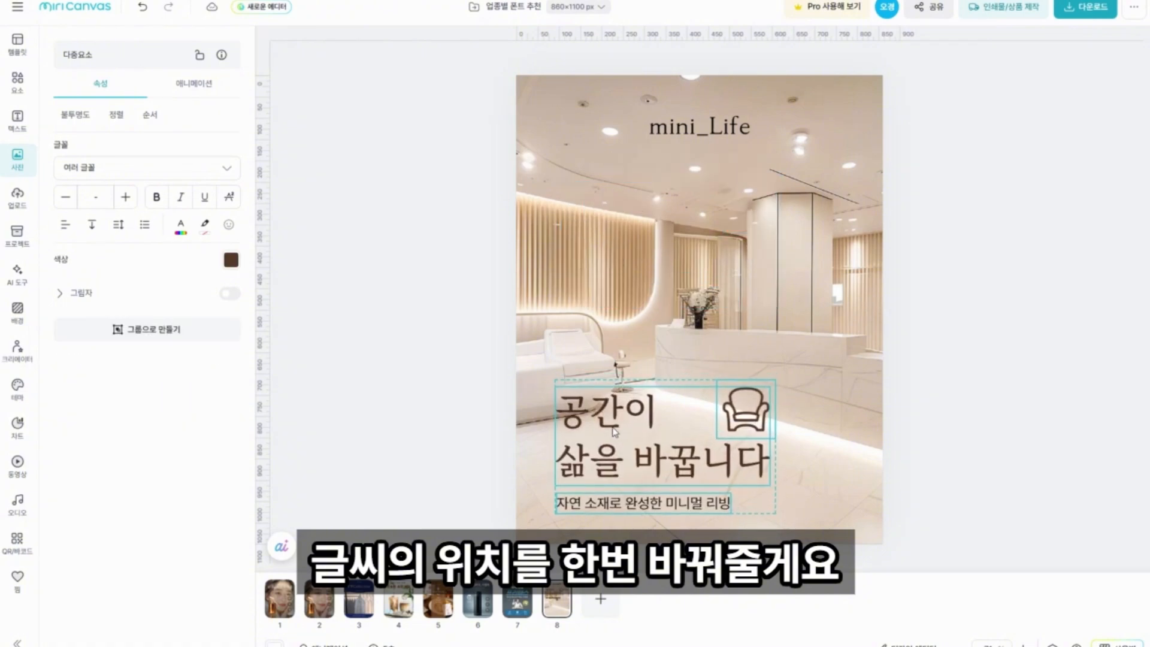
drag(614, 431, 615, 428)
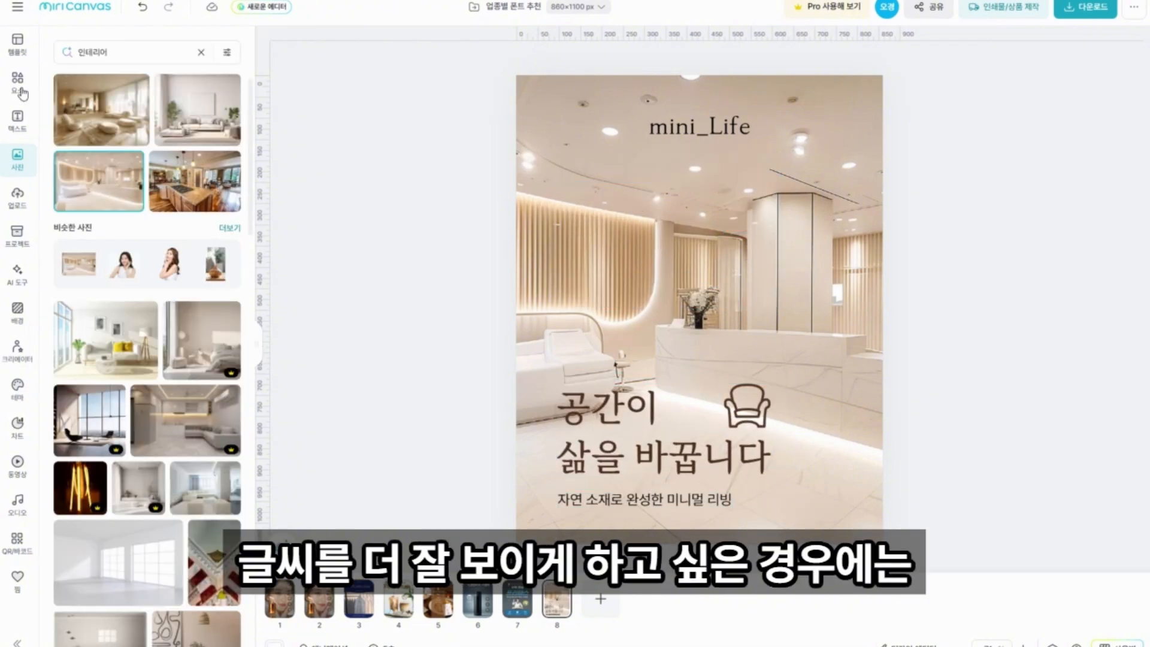
Search the elements for "그라데이션" and add a black gradient square that darkens toward its lower edge.
click(20, 91)
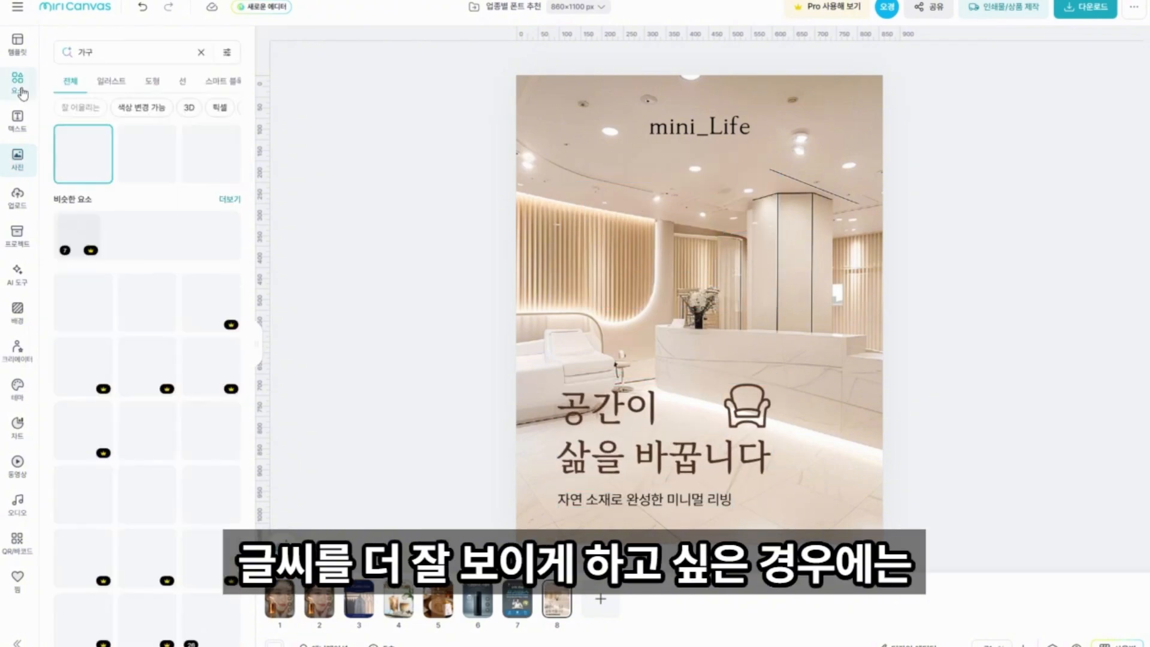
click(201, 53)
text(그라데이션)
key(Return)
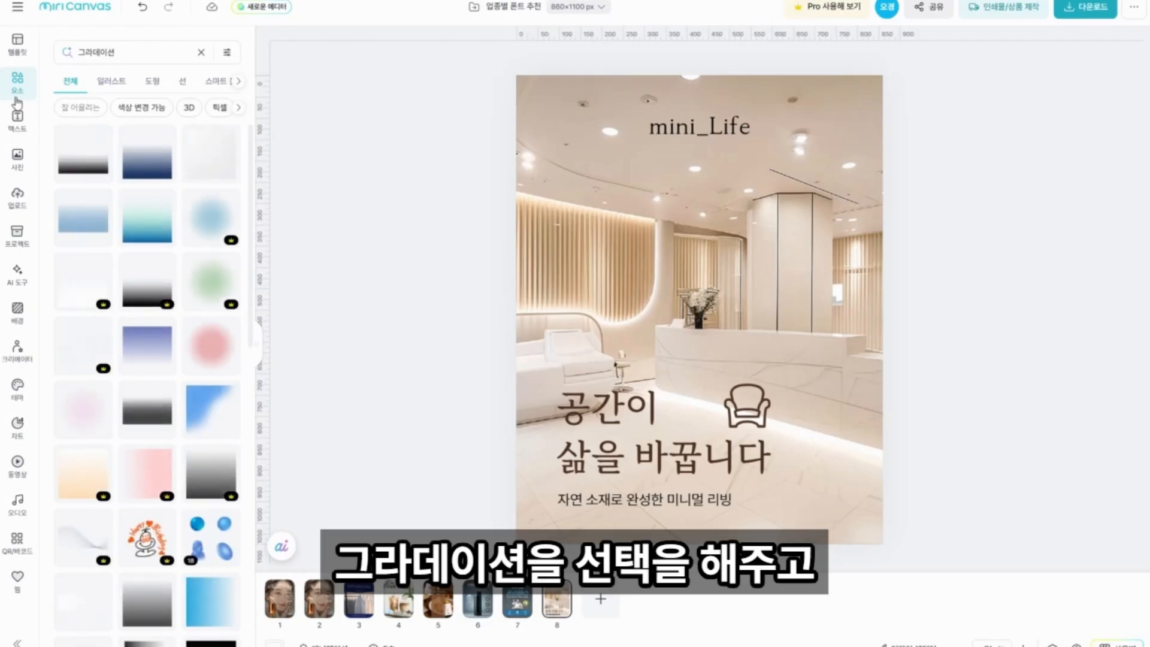
scroll(147, 442, down, 3)
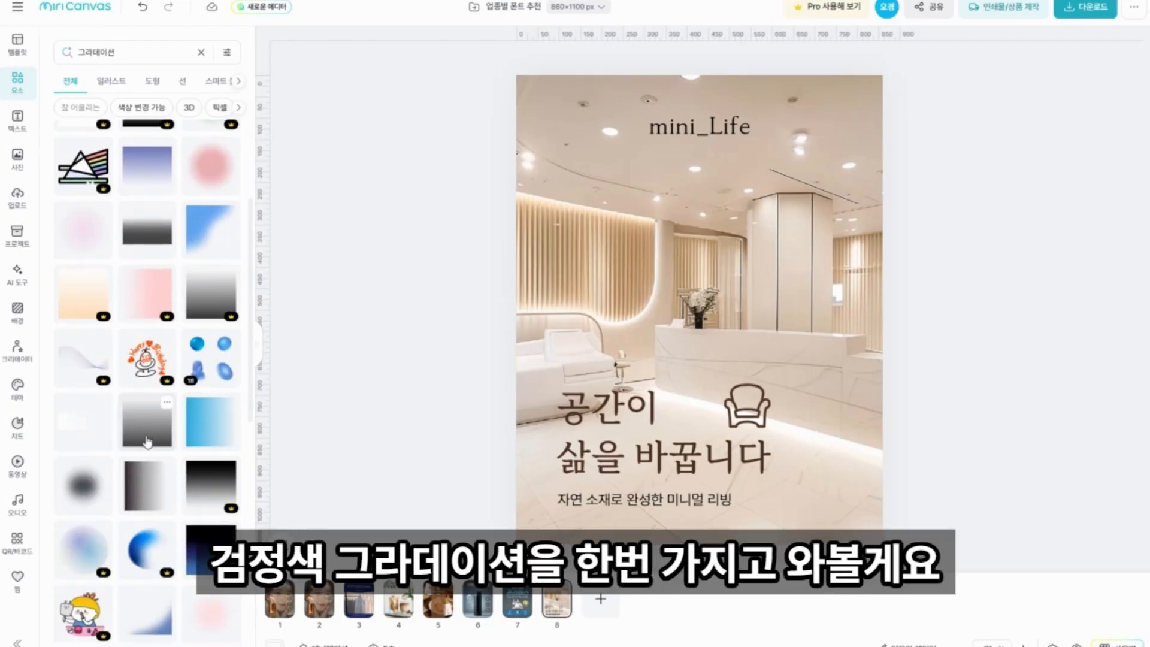
click(147, 442)
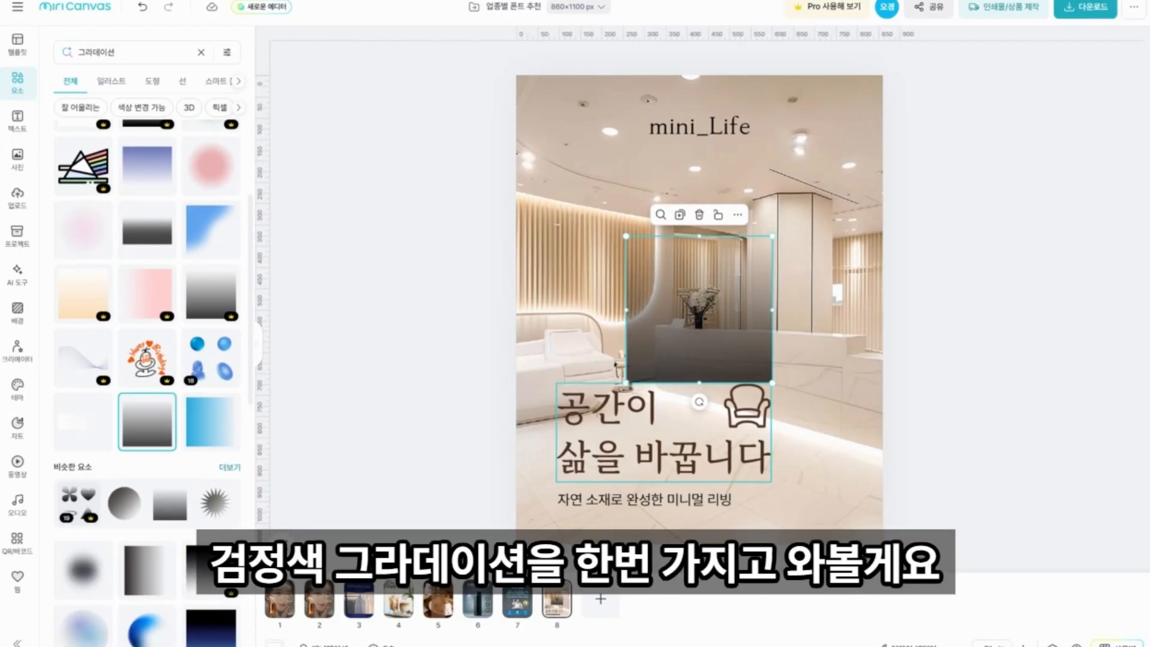
Stretch the black gradient on all sides so it covers the whole poster.
drag(626, 382, 500, 506)
drag(636, 239, 636, 71)
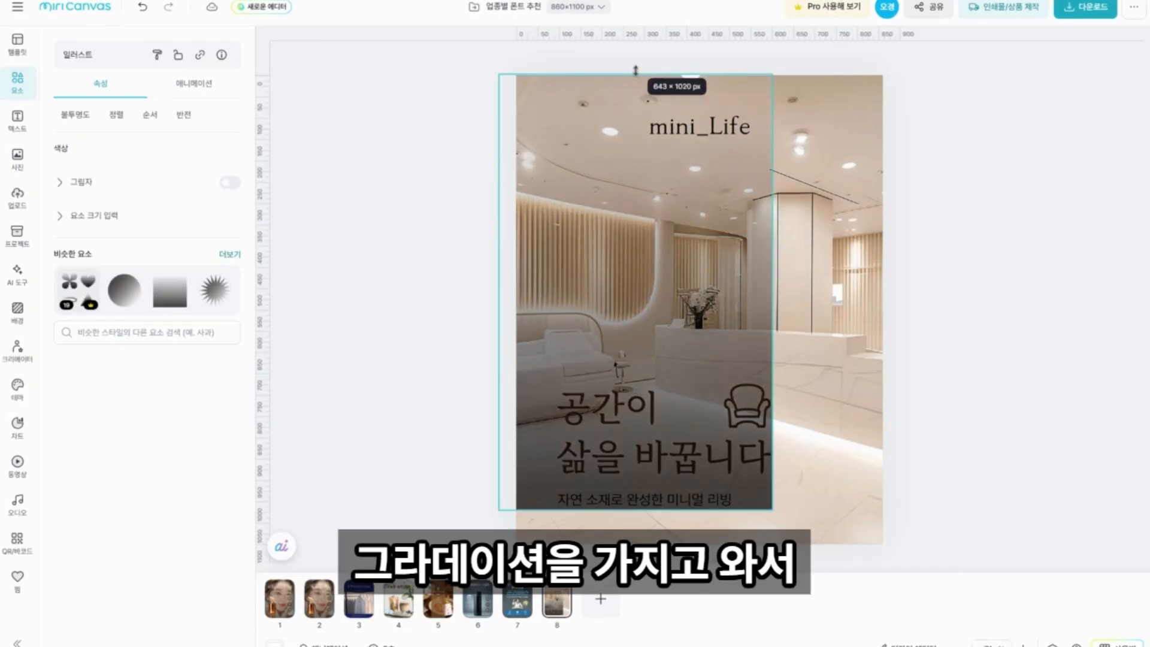
drag(772, 292, 882, 302)
drag(690, 510, 689, 553)
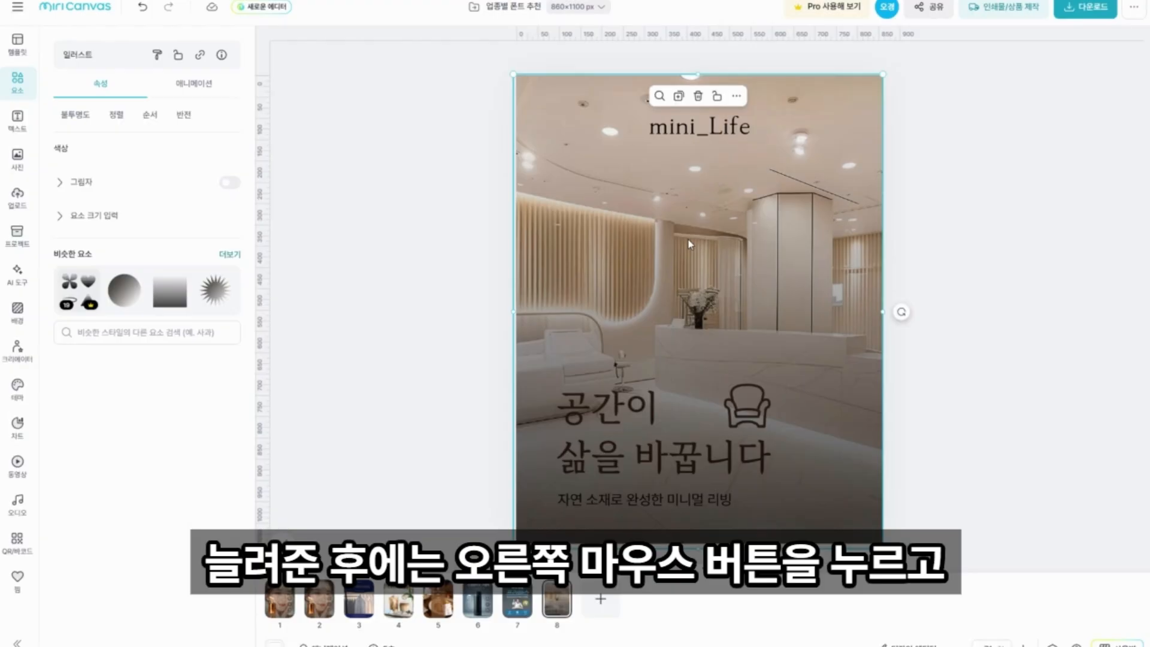
Send the gradient to the very back behind the texts and turn on the layer order display.
right_click(690, 244)
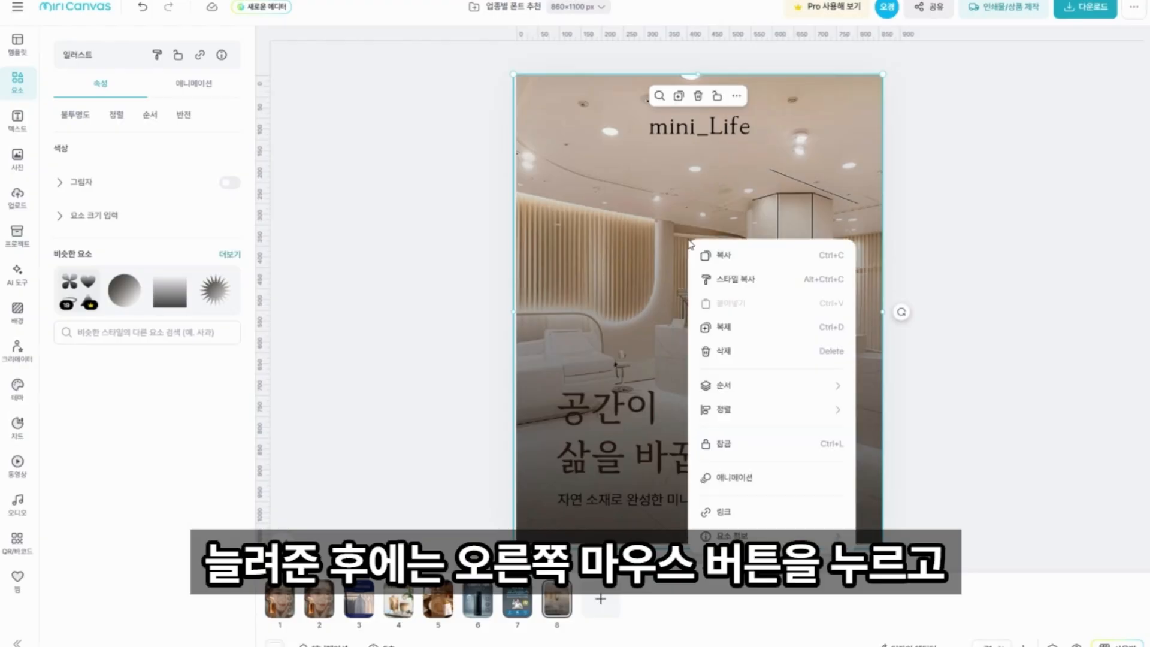
mouse_move(760, 388)
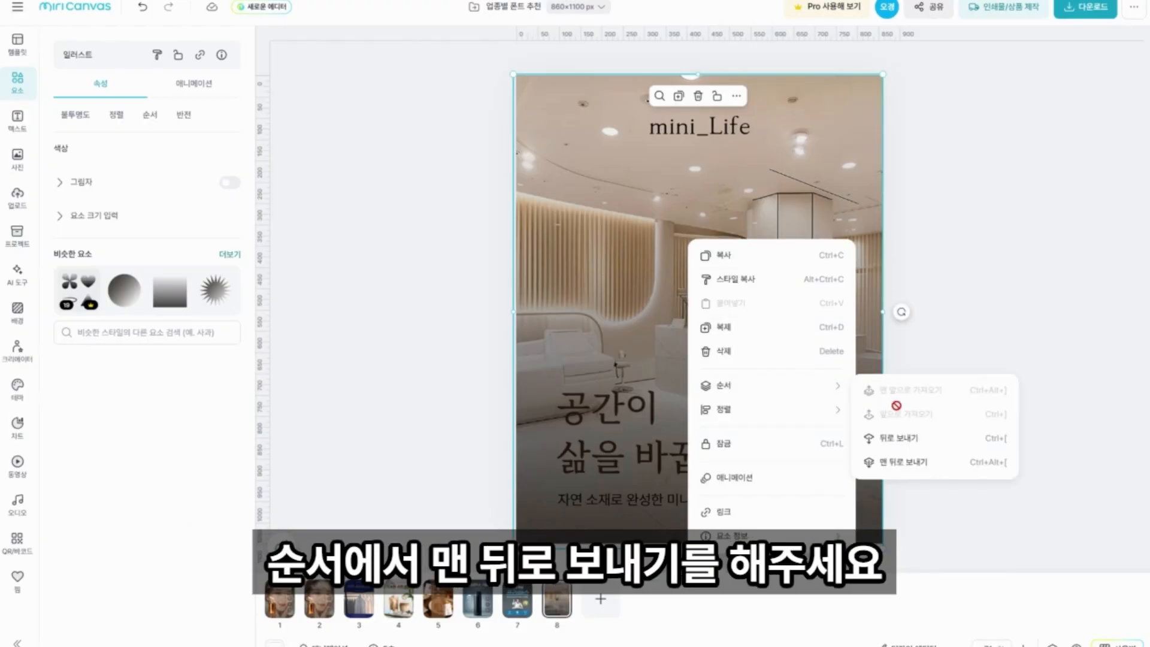
click(908, 465)
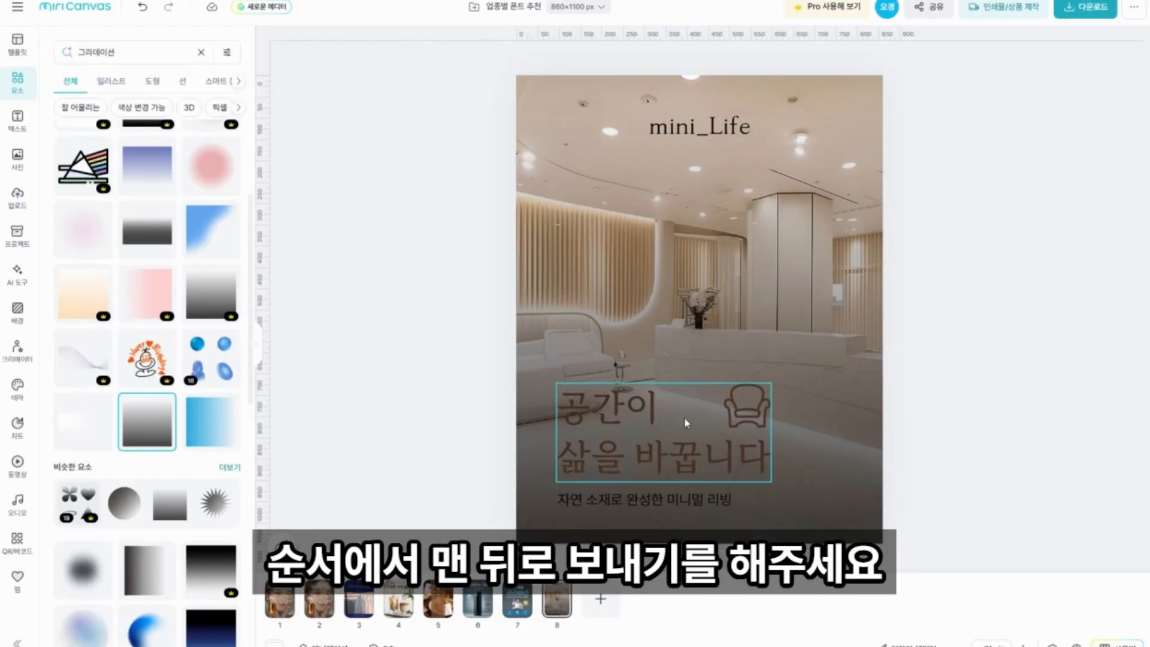
click(16, 10)
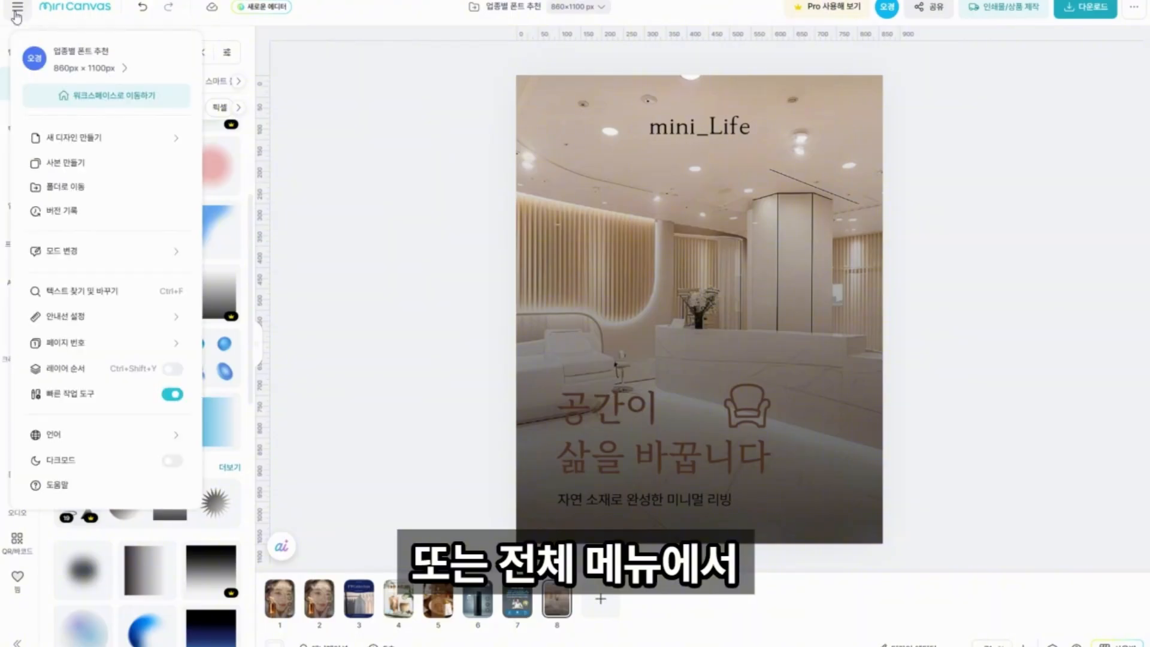
click(172, 369)
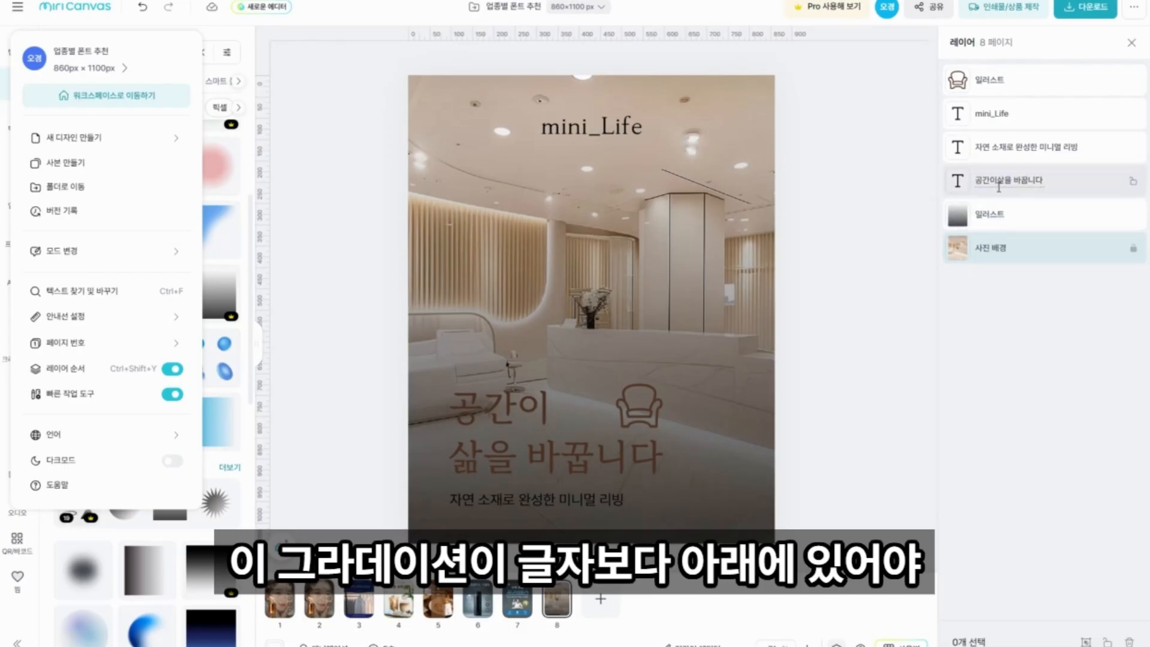
Set the opacity of the gradient illustration layer to 50%.
click(1004, 216)
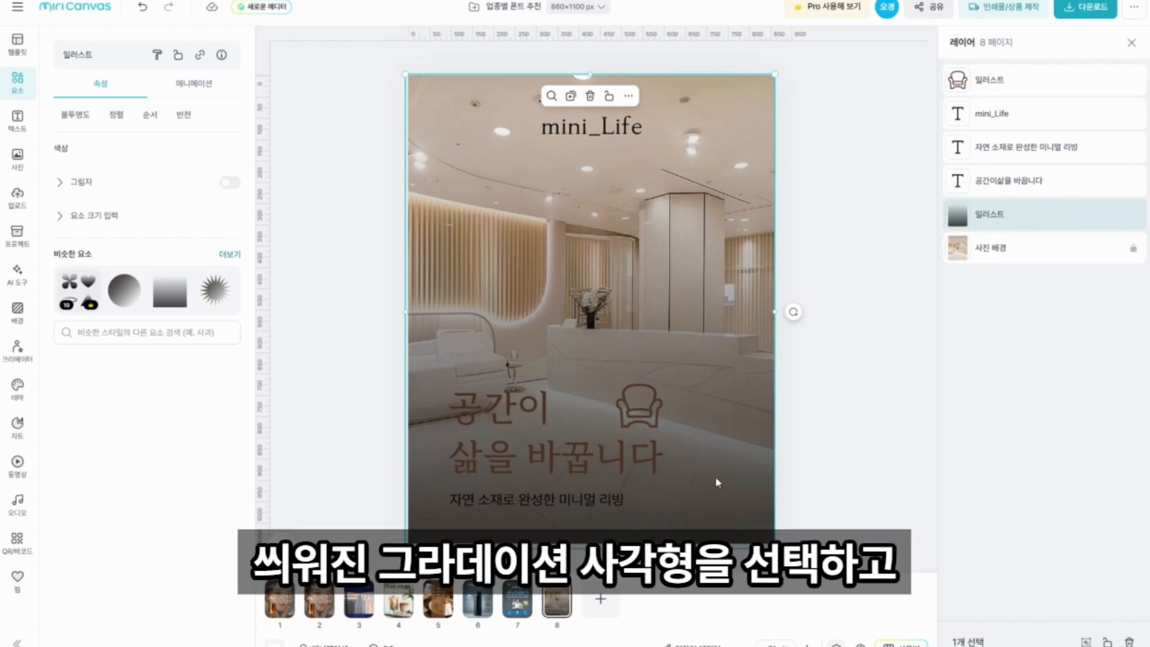
click(75, 114)
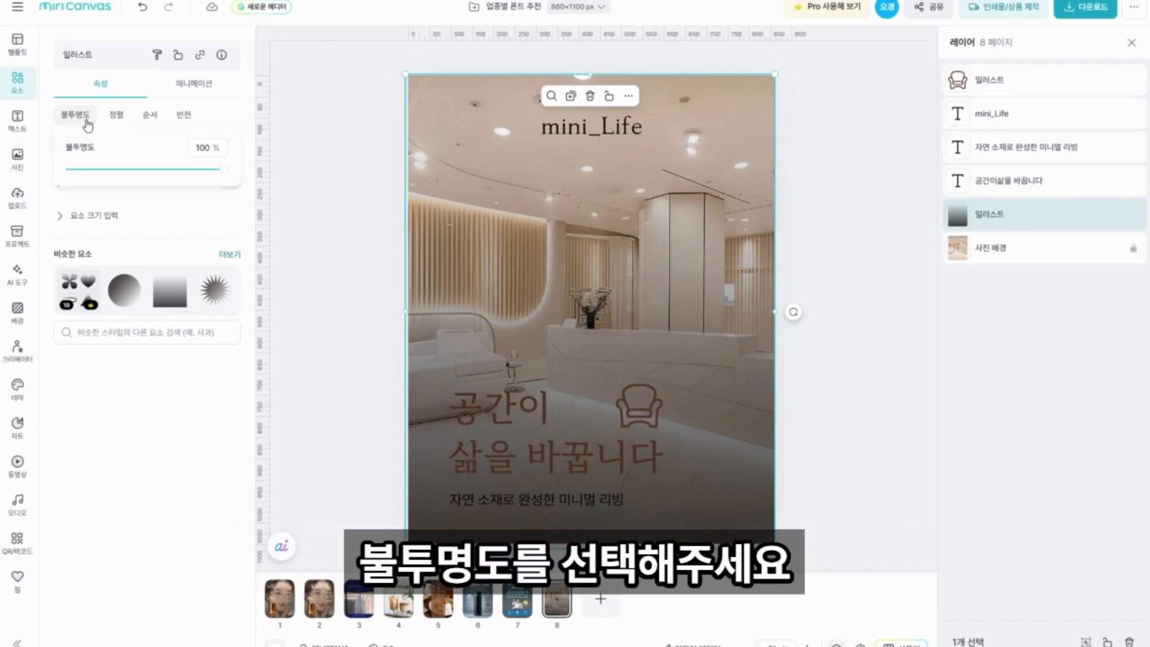
drag(167, 174, 157, 171)
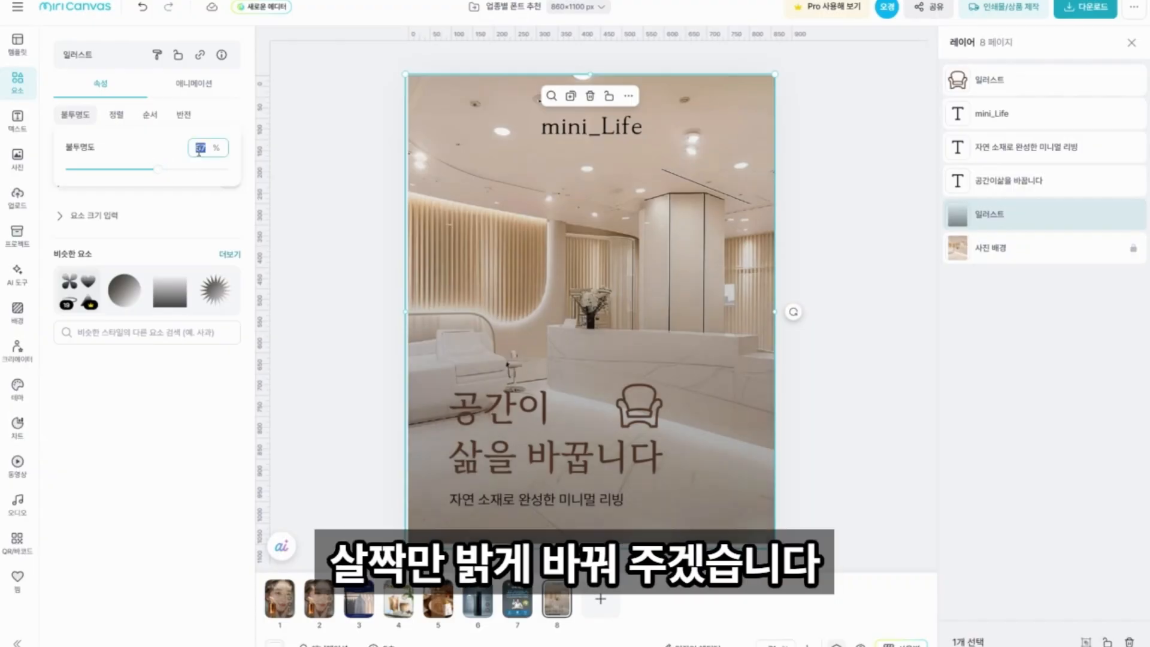
text(50)
click(850, 420)
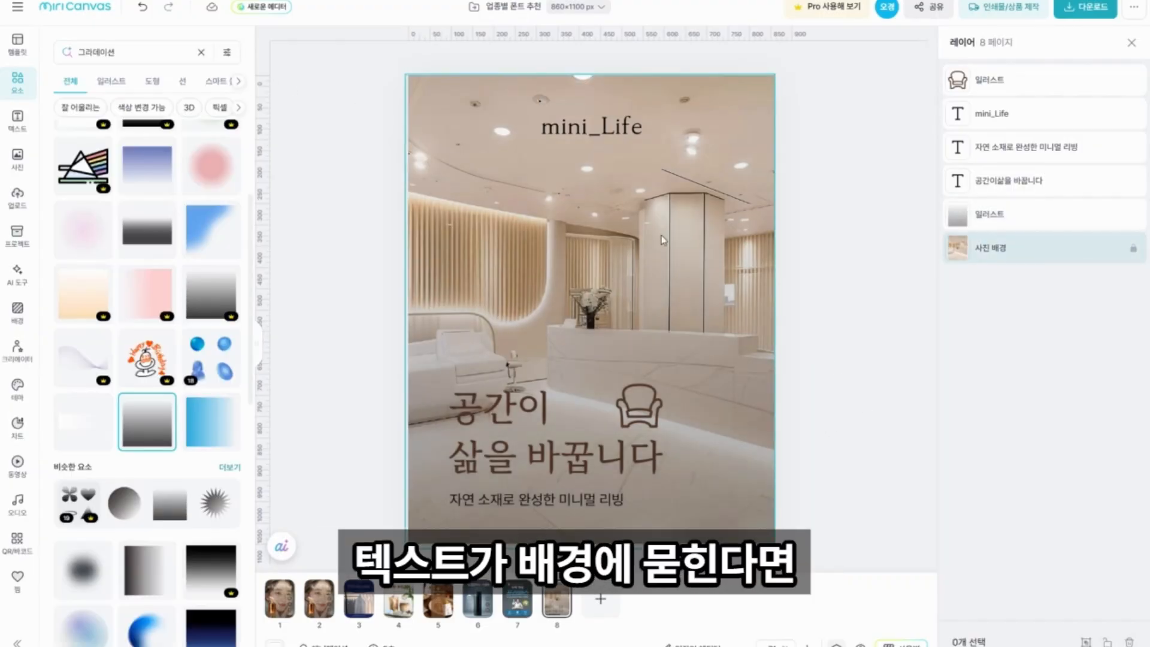
Recolor the headline and chair illustration white and the description yellow so they stand out from the background.
click(505, 412)
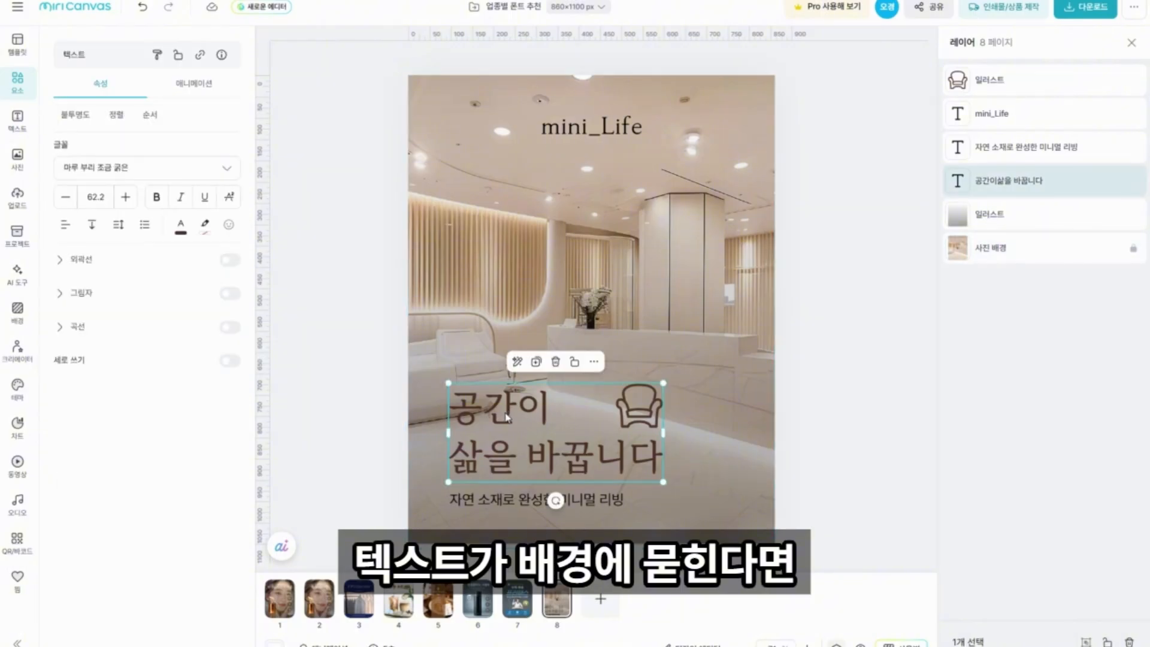
click(180, 227)
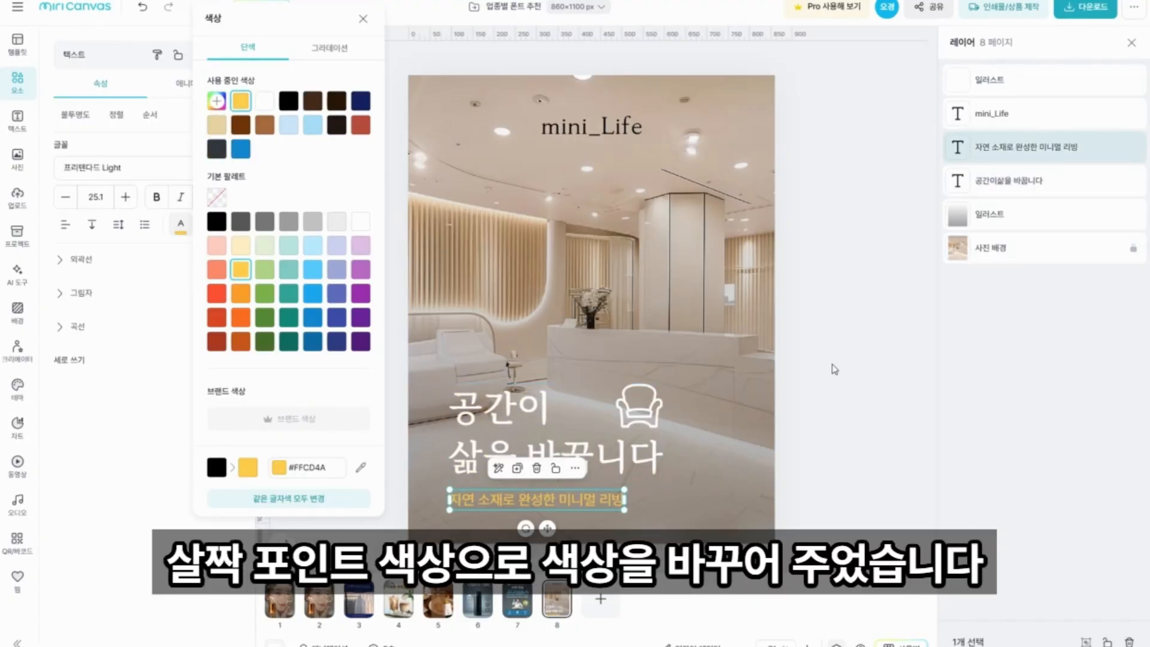
click(835, 370)
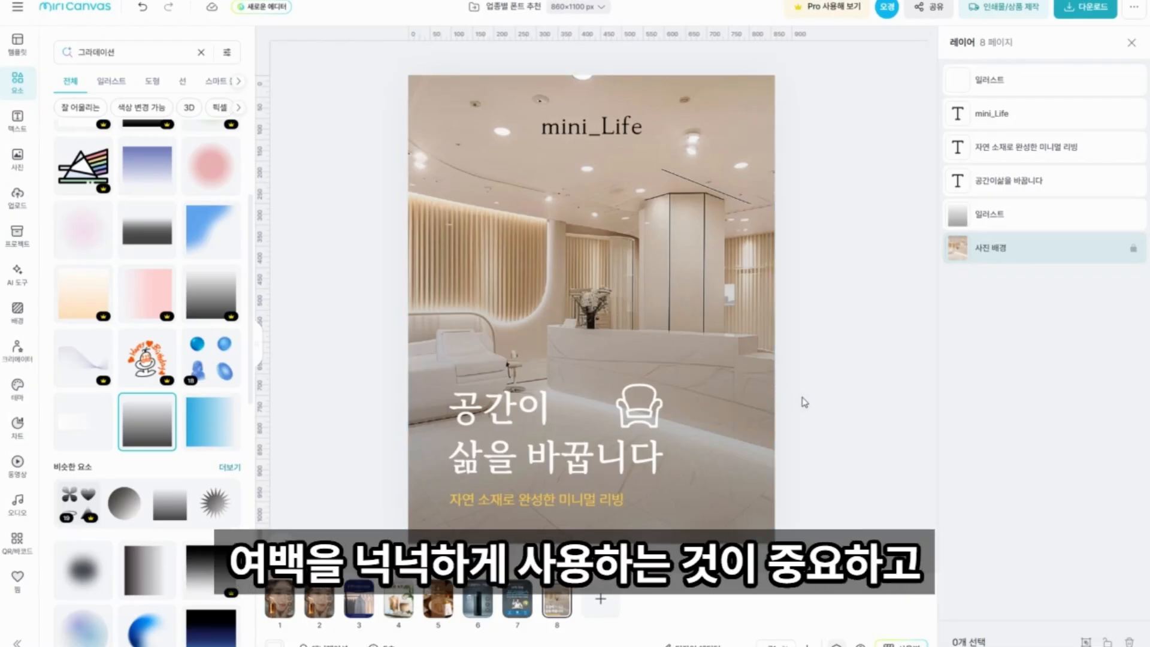
Examine the font and weight of the description "자연 소재로 완성한 미니멀 리빙" in relation to the headline.
click(614, 473)
click(589, 500)
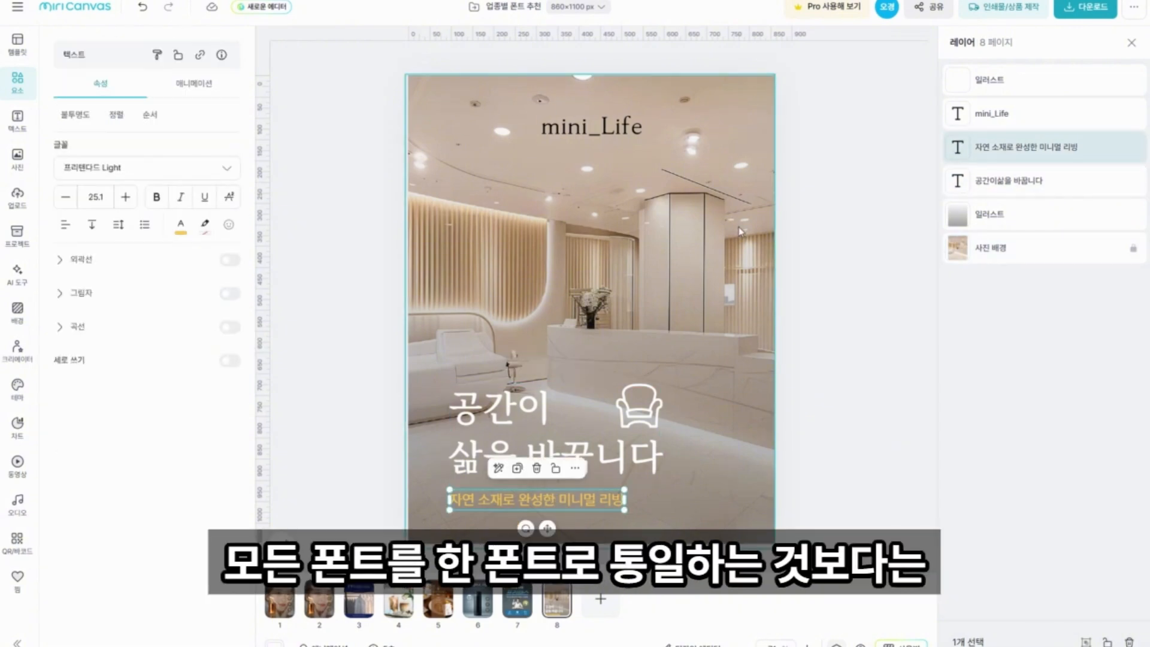
click(831, 374)
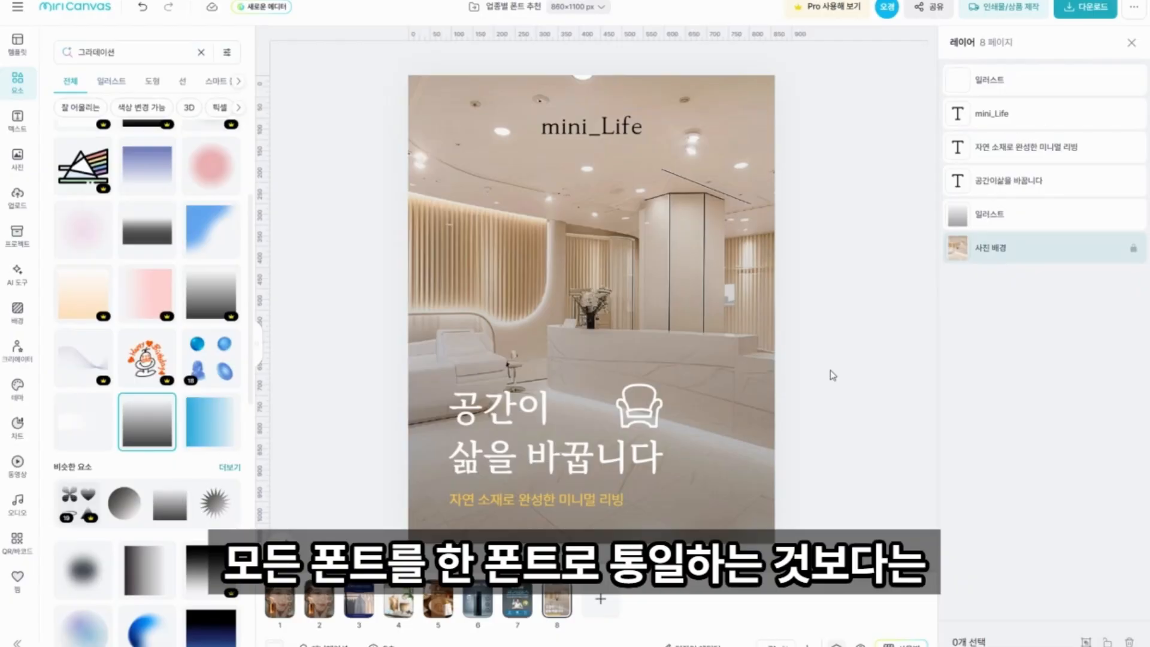
click(490, 507)
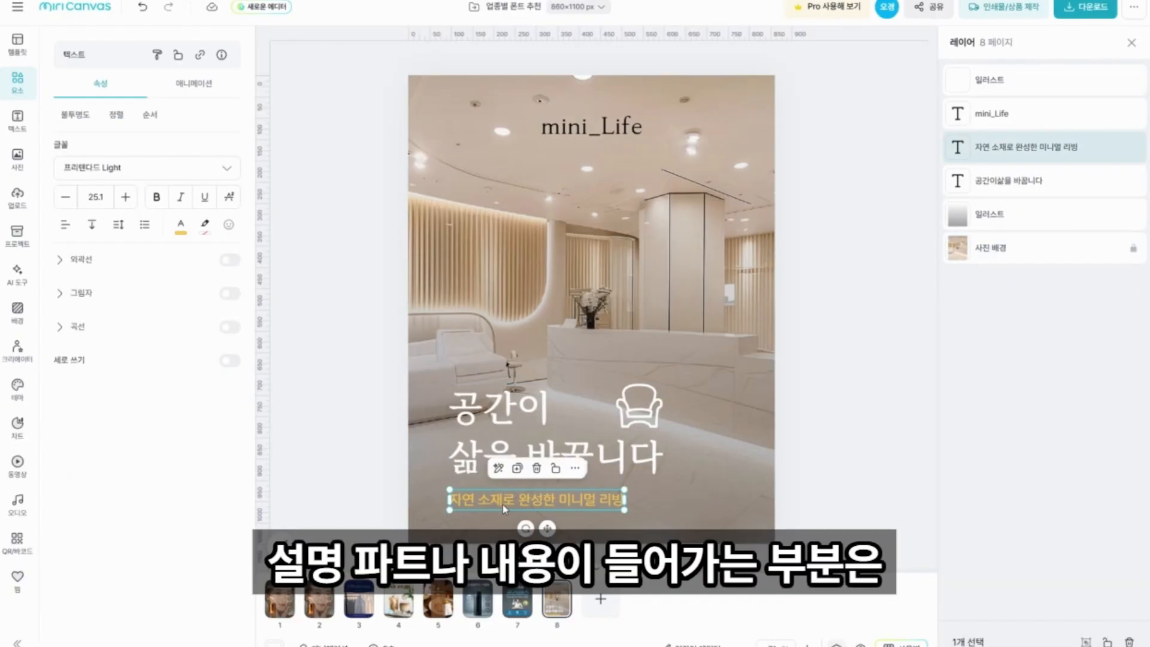
click(854, 479)
click(606, 501)
click(834, 434)
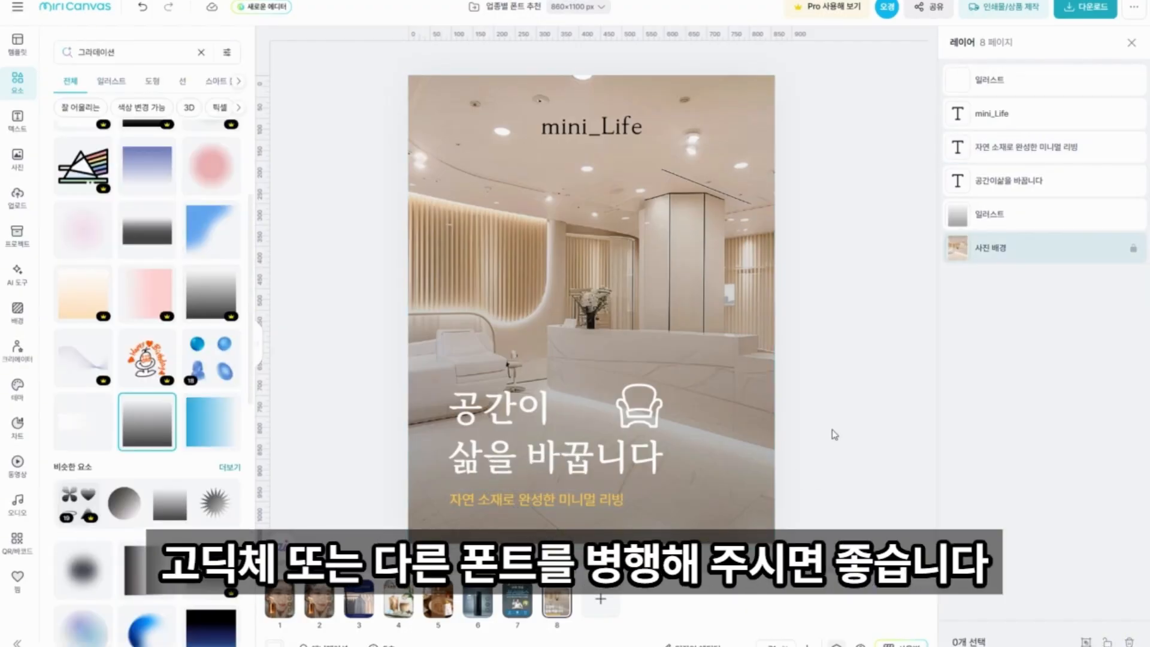
Add a new blank page with the headline "Balance Your Body" placed in the upper half of the page.
click(598, 606)
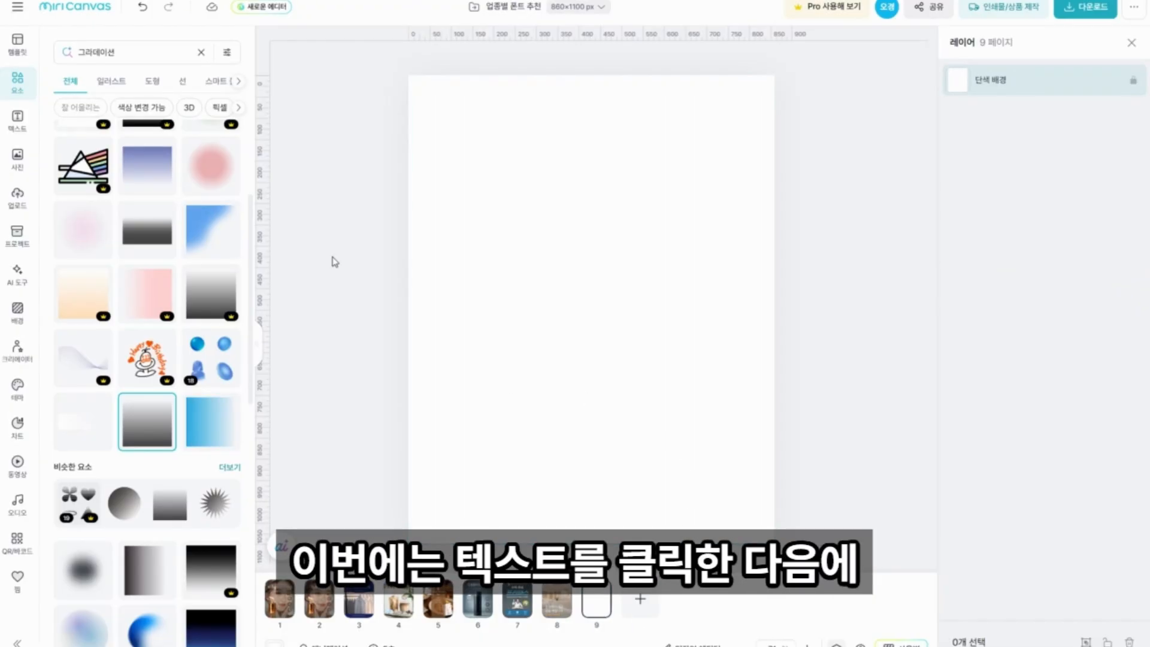
key(t)
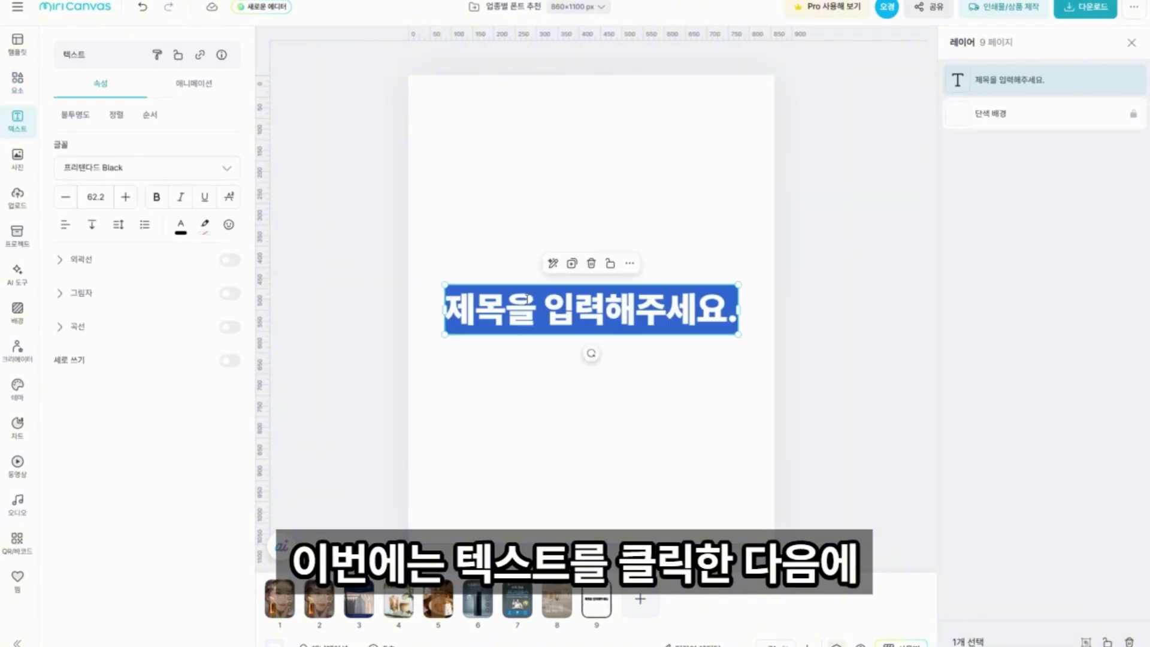
key(BackSpace)
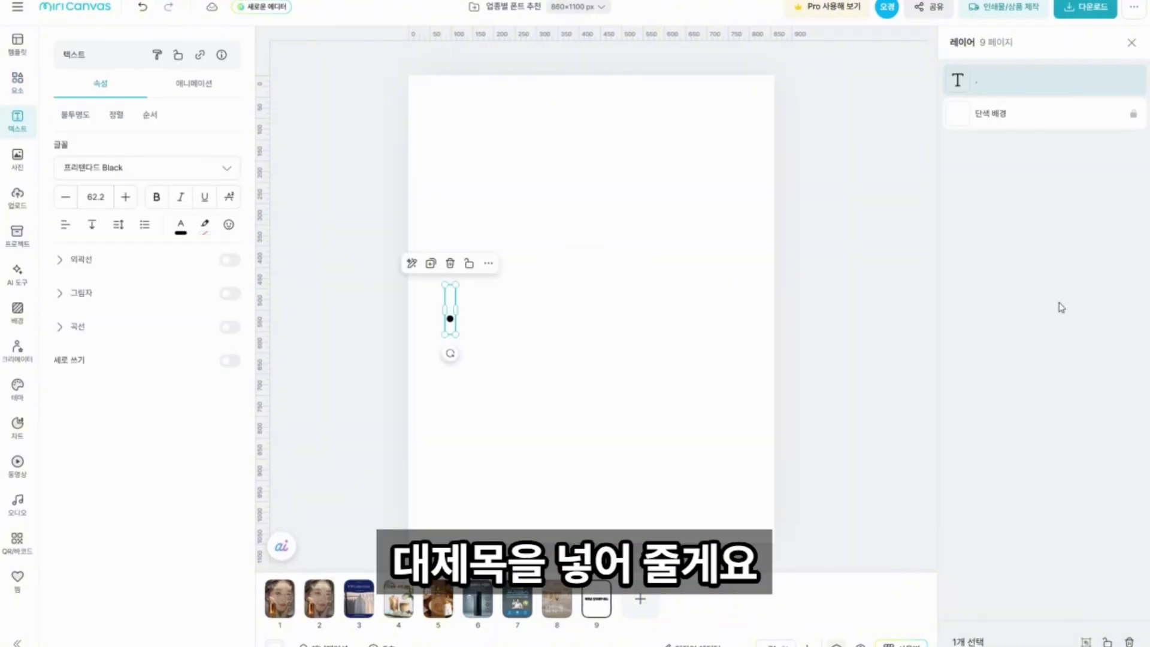
key(ctrl+v)
click(859, 256)
drag(599, 309, 591, 250)
click(337, 236)
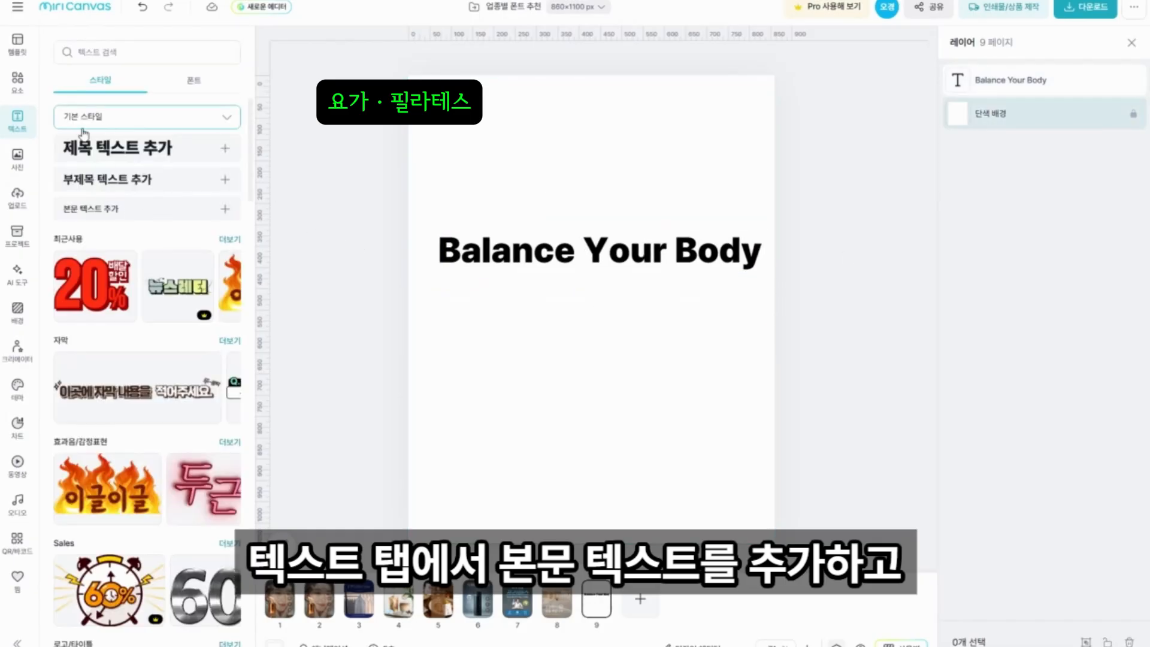
Add the body text "매일 10분, 나를 위한 루틴" below the headline.
click(73, 211)
text(매일 10분,)
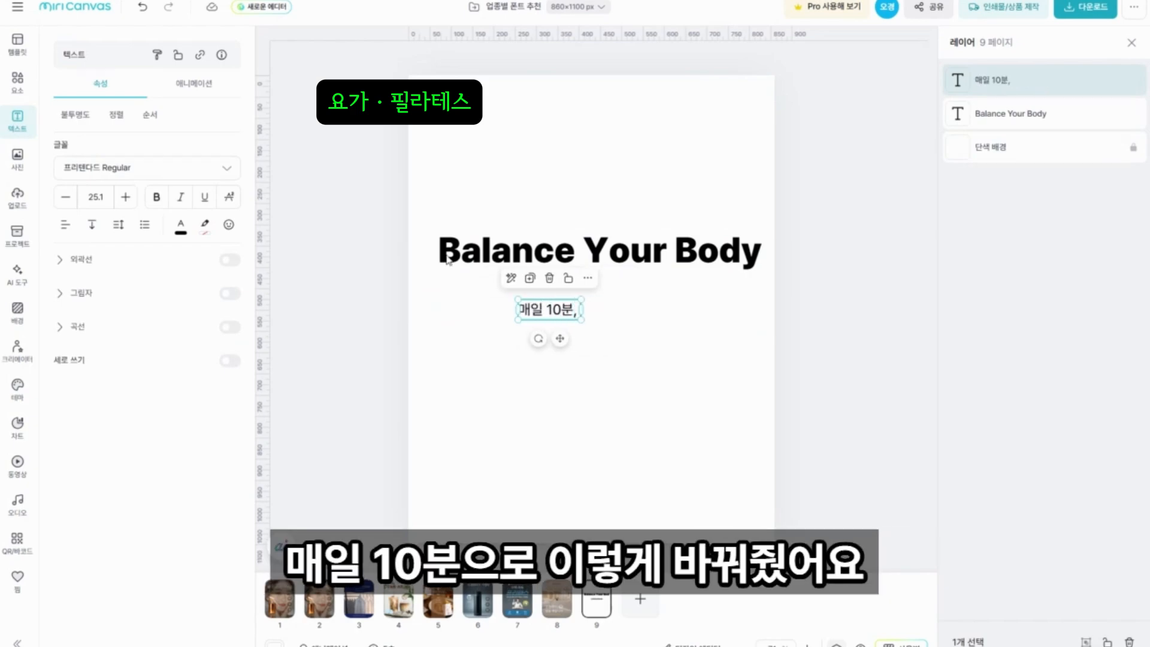
click(449, 108)
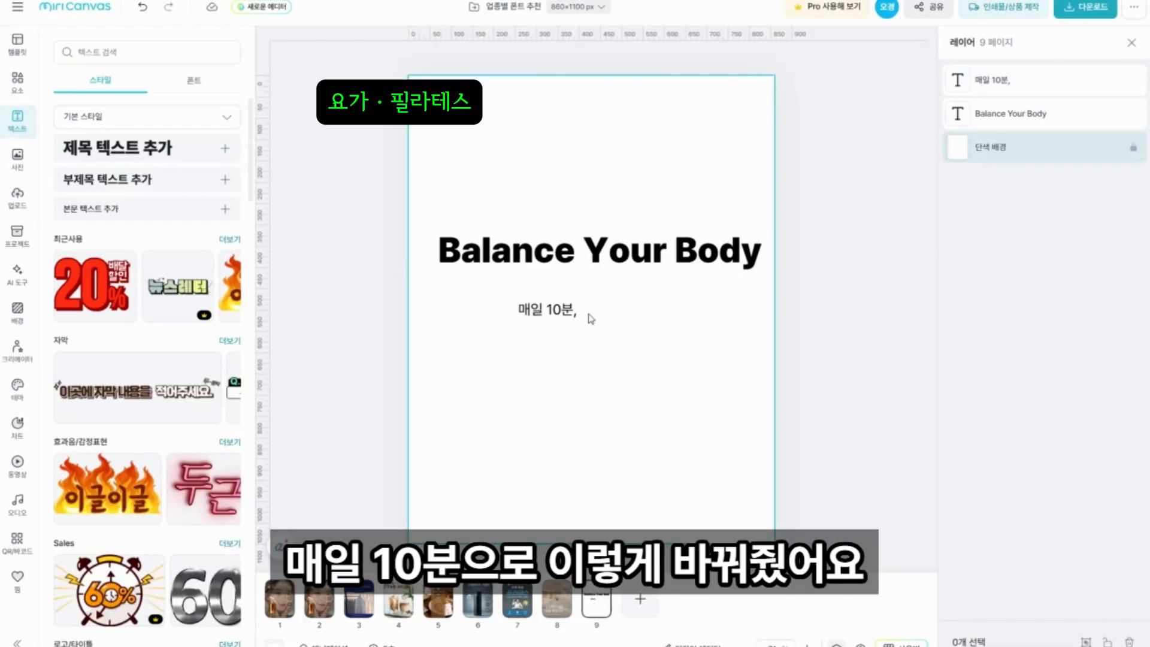
click(569, 310)
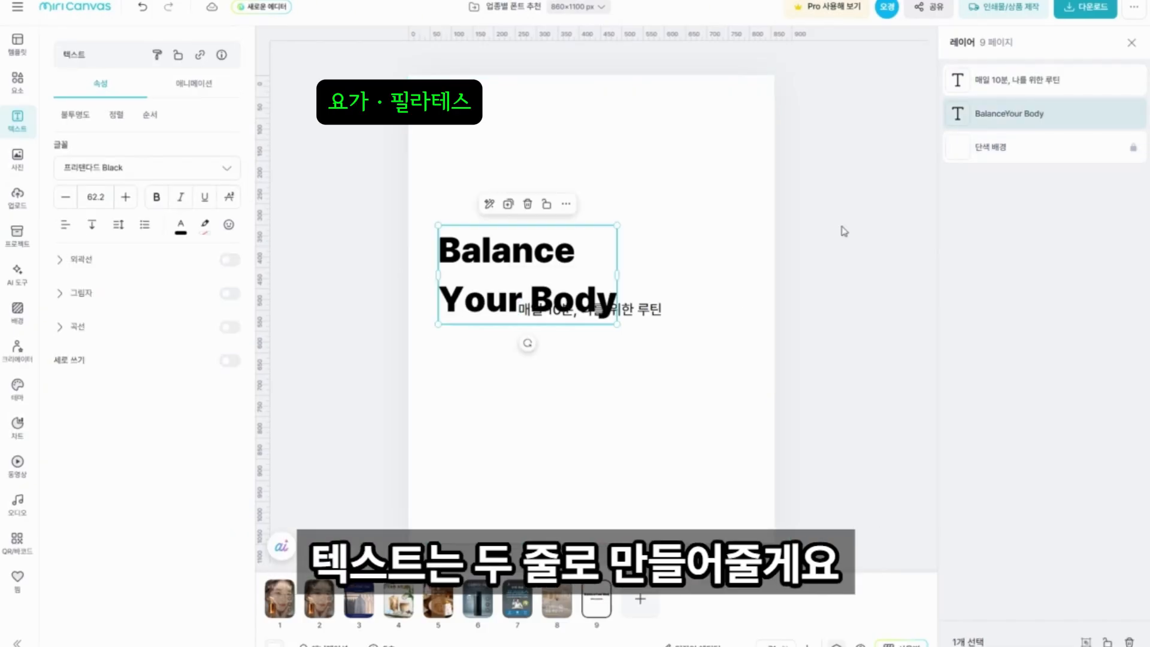
Split the headline into two lines, "Balance" and "Your Body", and move it up above the description.
click(839, 231)
click(557, 200)
drag(557, 200, 562, 188)
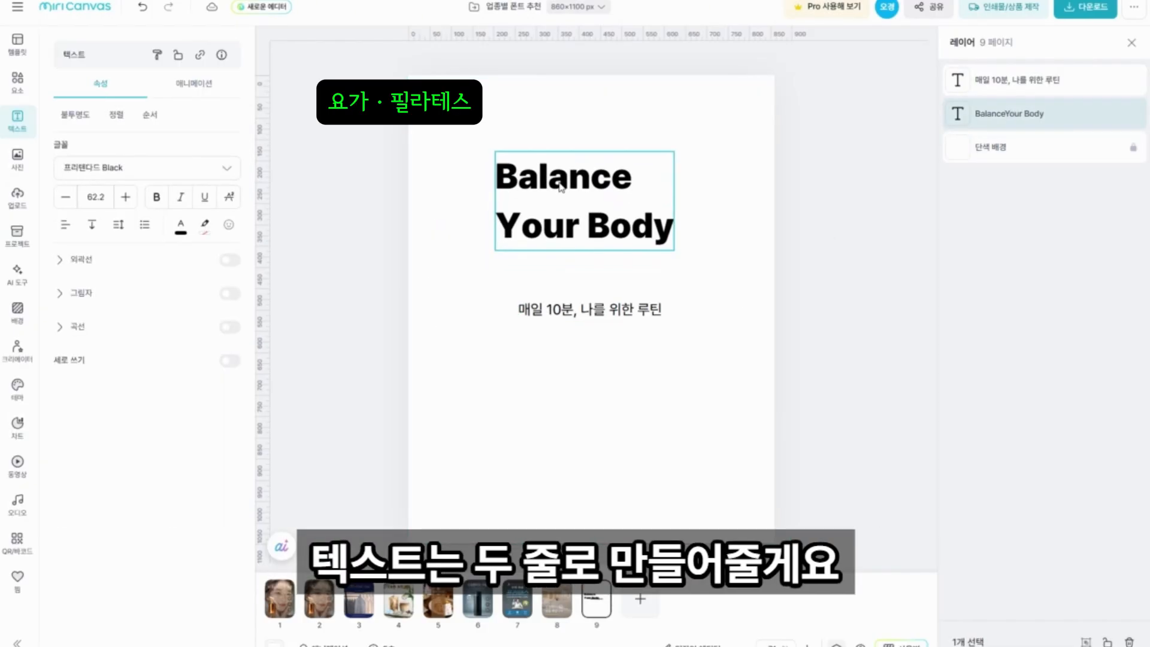
Change the headline font to THE명품명조L.
click(169, 169)
text(the명품명조)
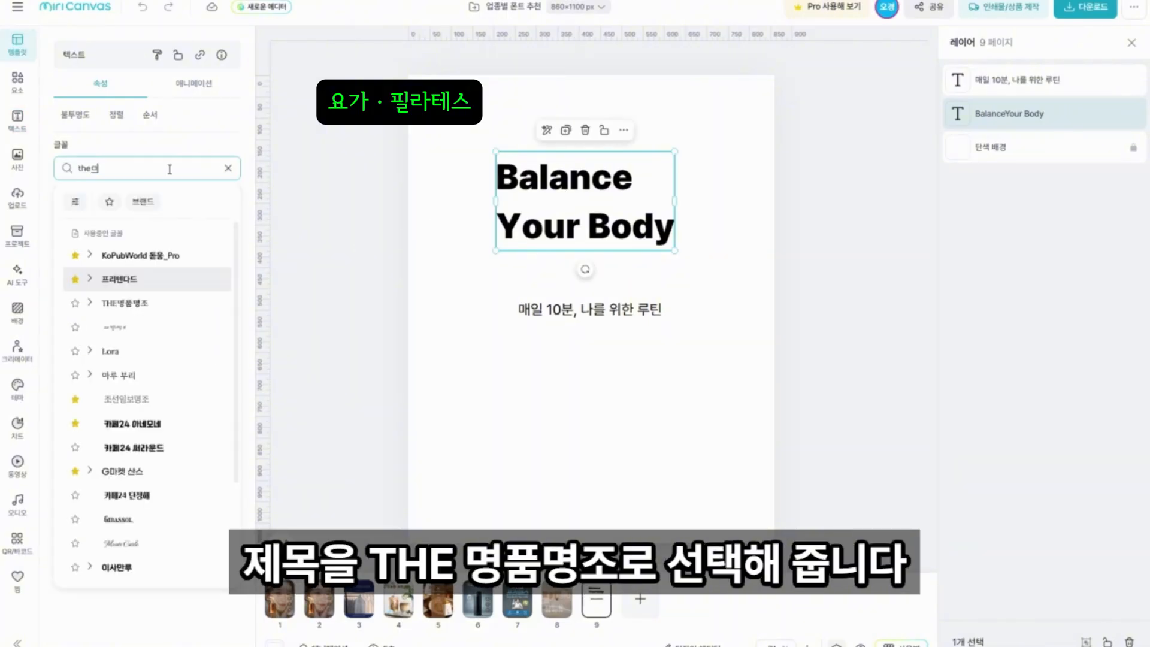
click(120, 310)
click(129, 327)
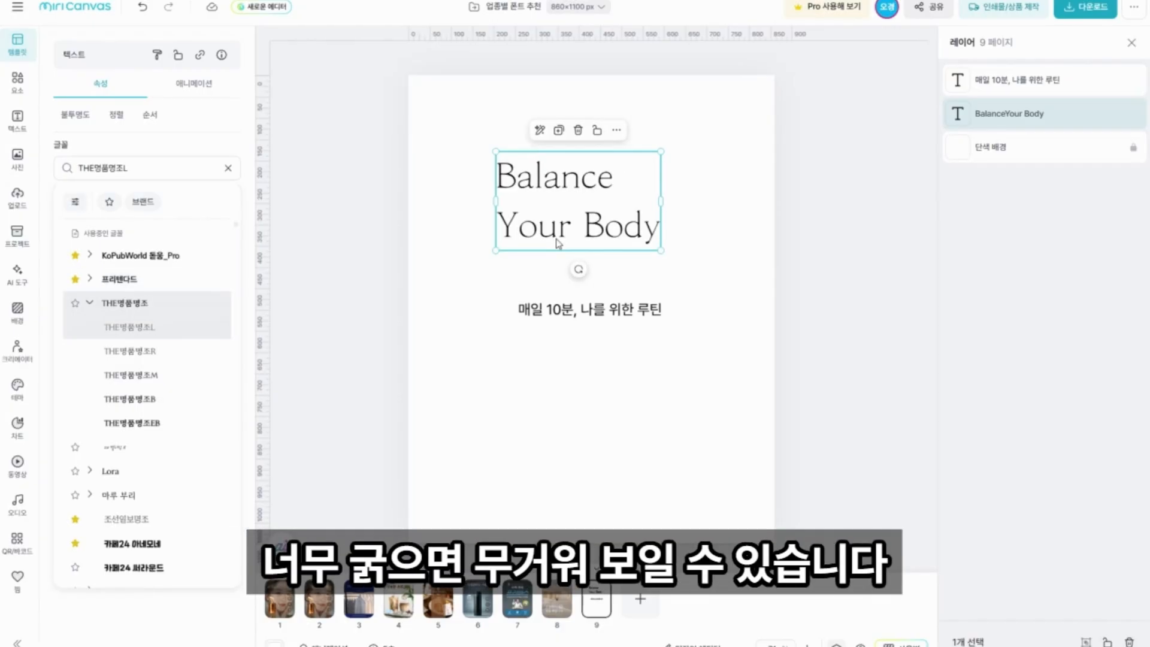
Change the font of the description "매일 10분, 나를 위한 루틴" to 프리텐다드 Light.
click(569, 310)
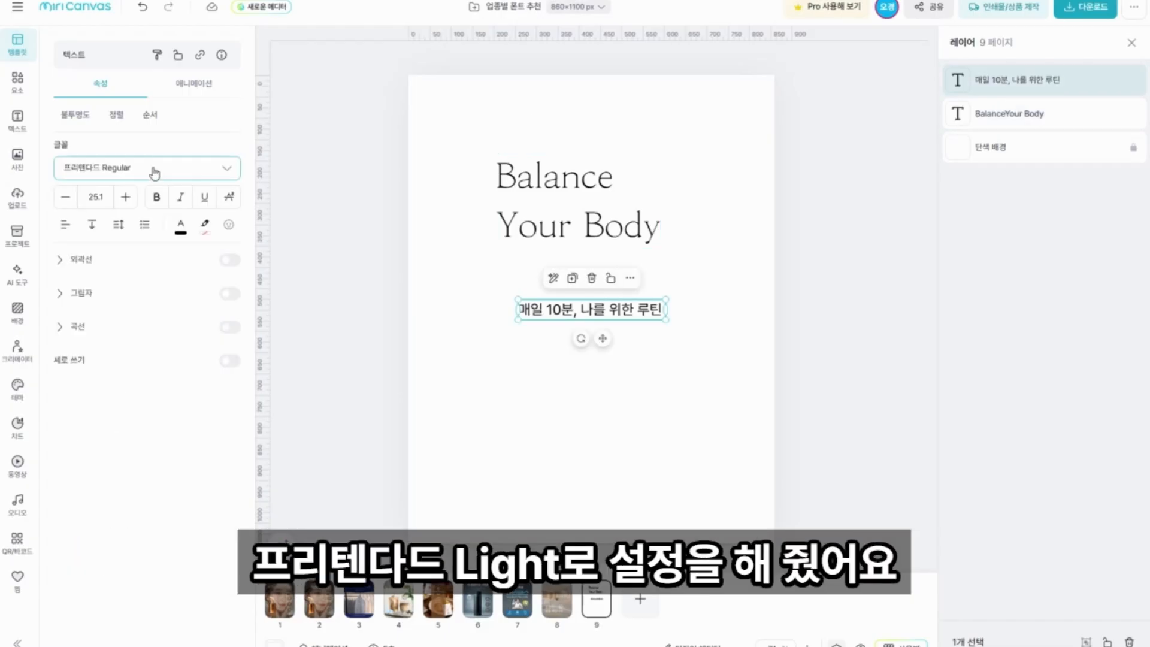
click(154, 173)
click(120, 280)
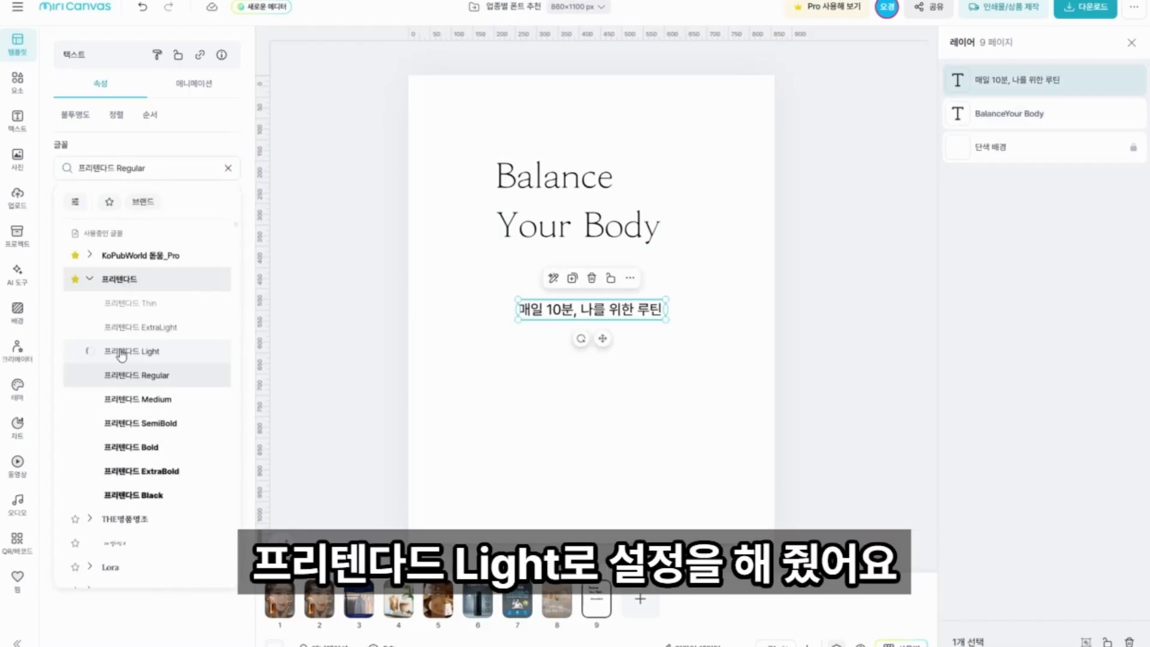
click(117, 350)
click(337, 305)
Search the photo library for "요가".
click(18, 159)
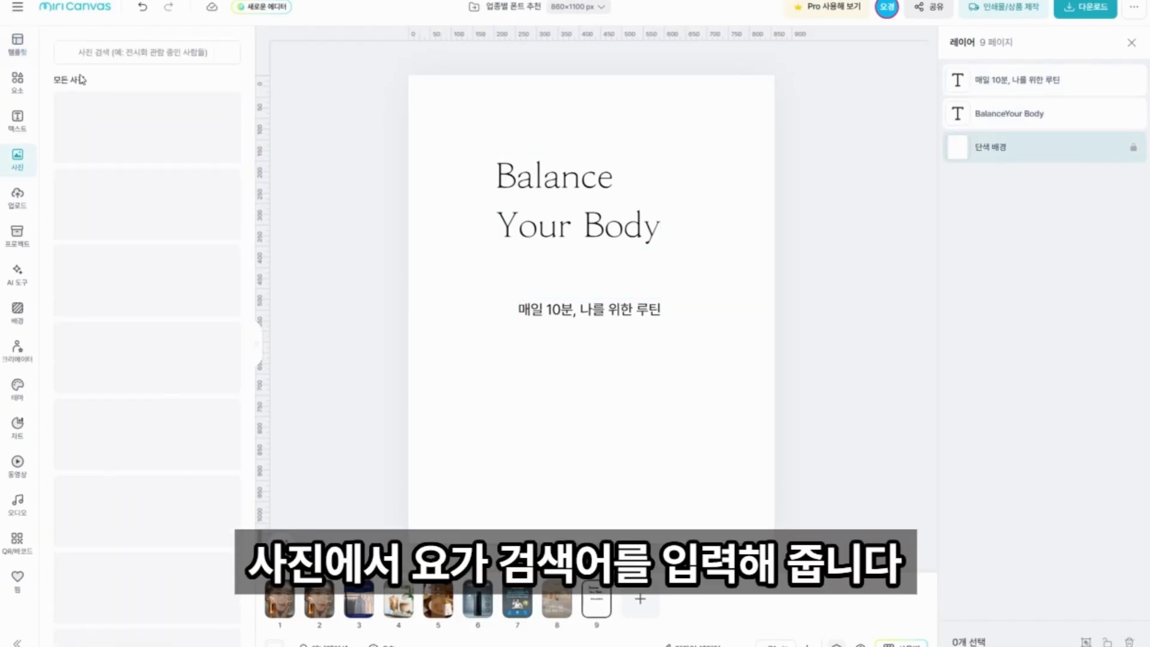
click(94, 52)
text(요가)
key(Return)
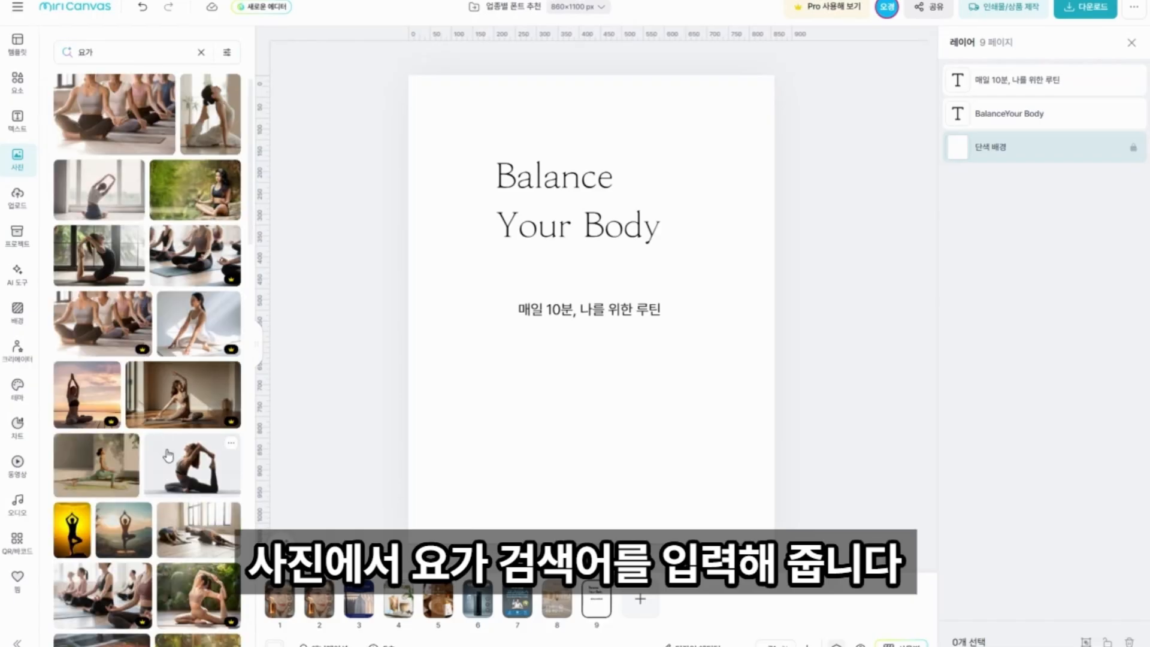
Make the photo of the woman stretching by the window the page background and shift it slightly left.
click(98, 190)
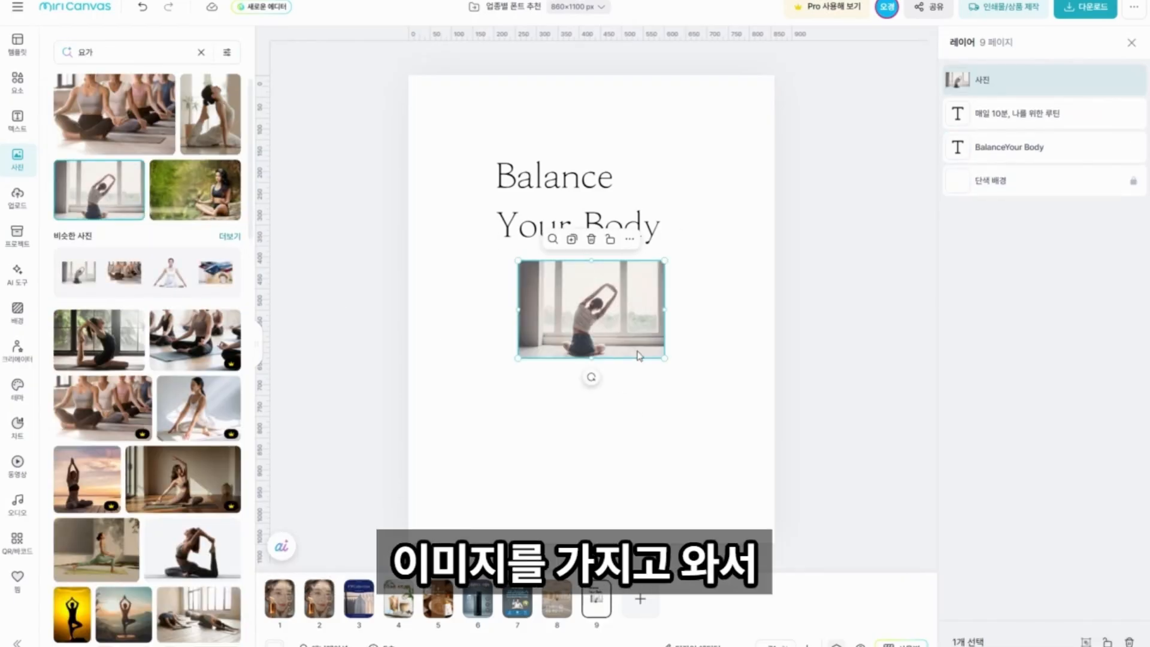
right_click(637, 336)
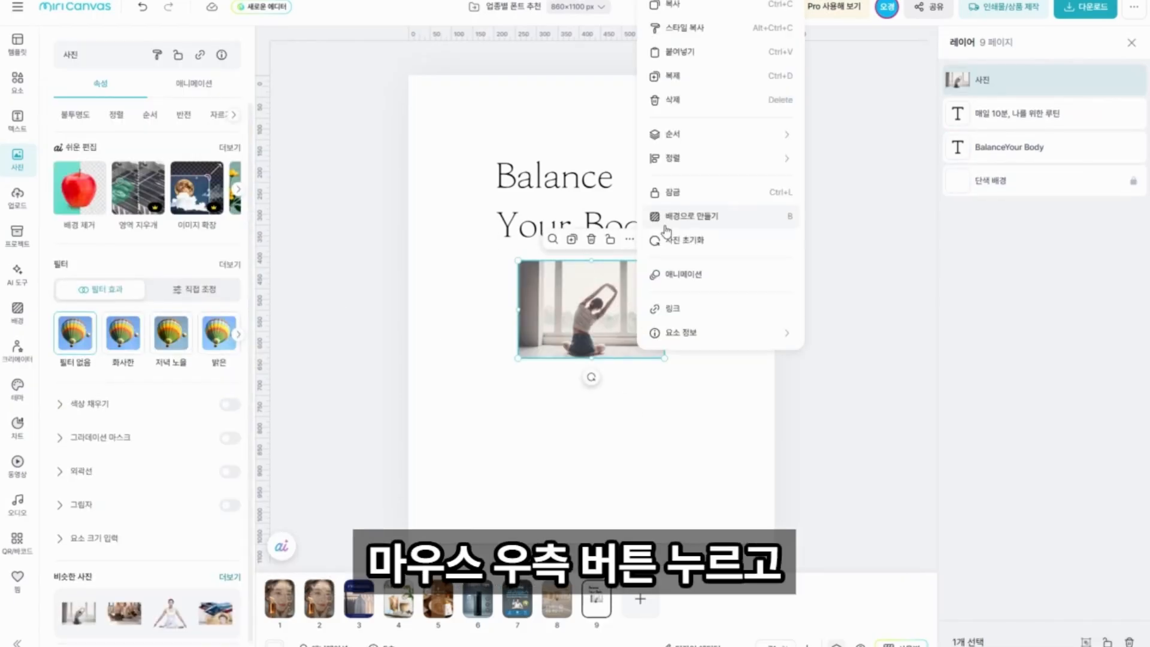
click(669, 222)
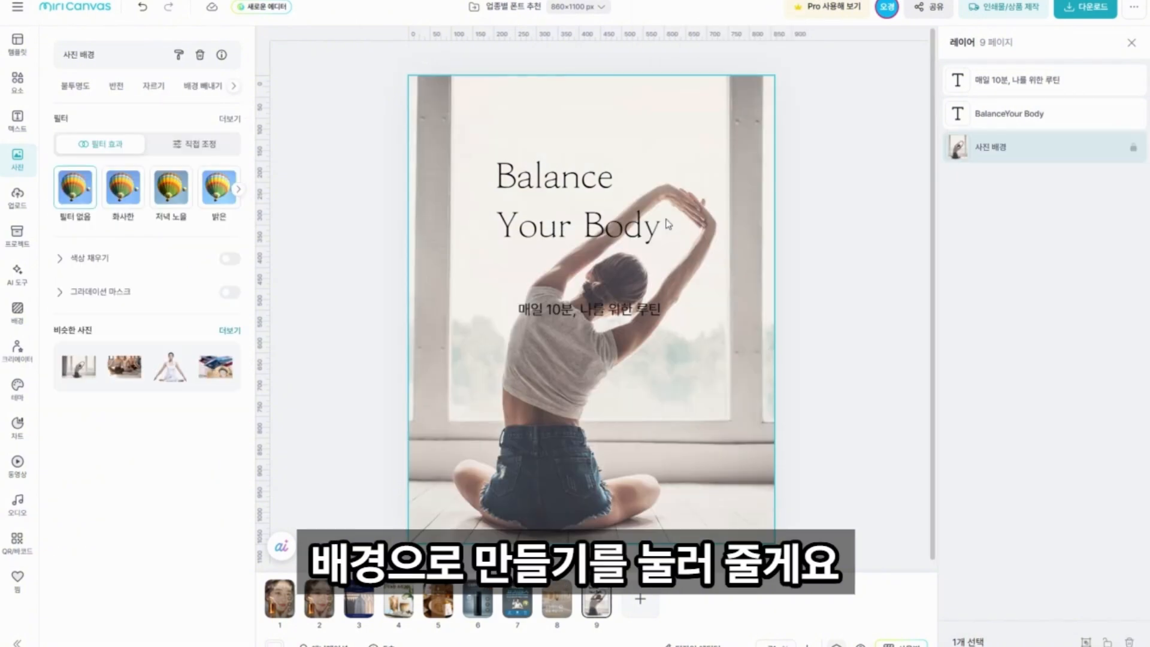
double_click(718, 488)
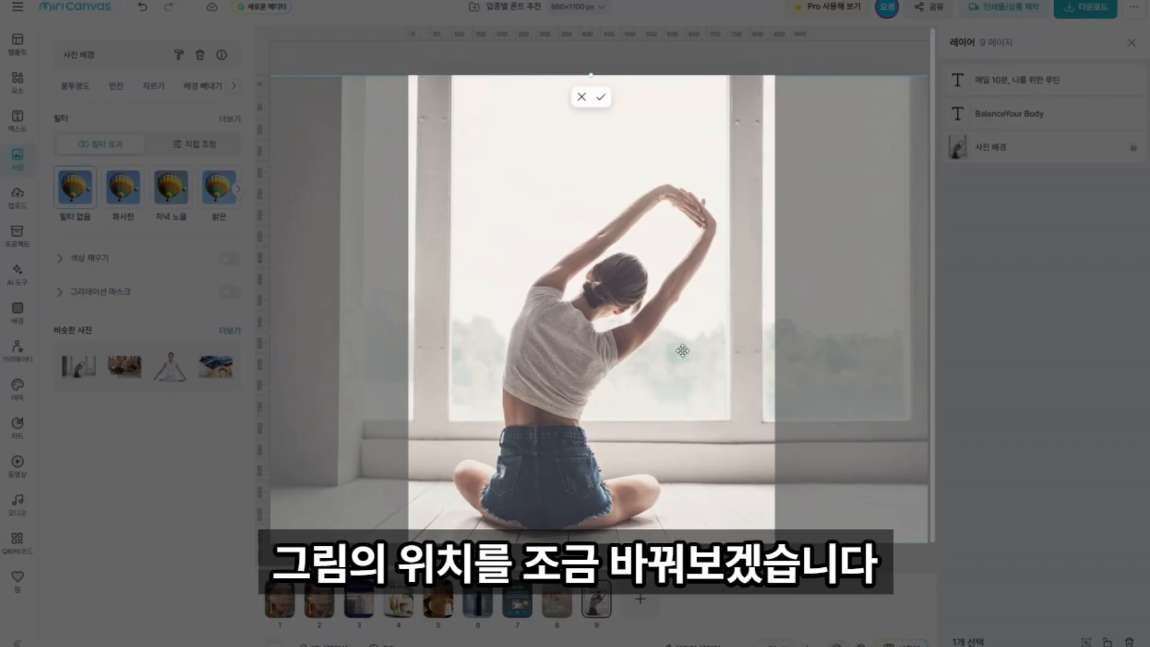
drag(683, 351, 650, 360)
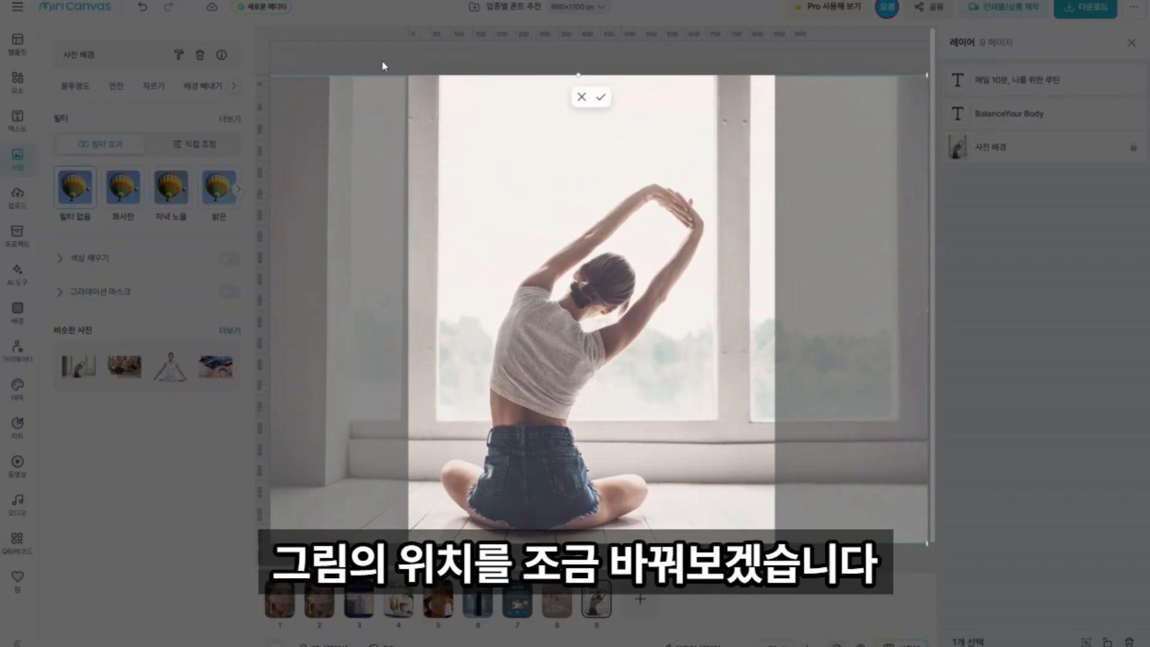
click(380, 60)
Move the headline to the upper centre of the poster and center-align its two lines.
click(569, 197)
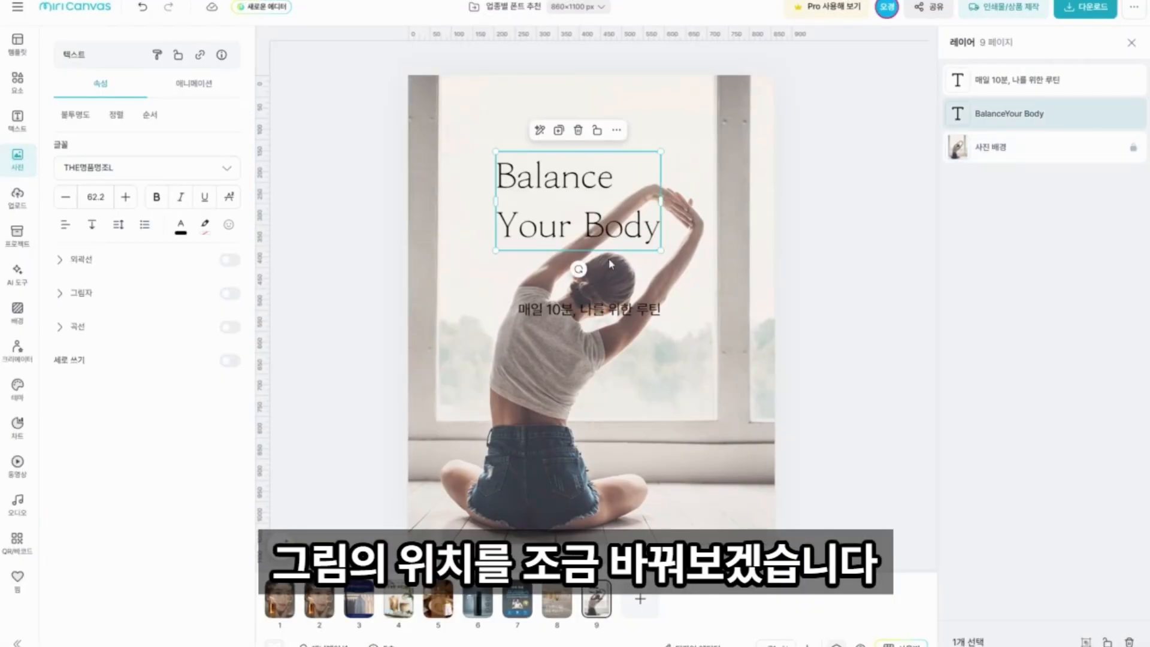
drag(574, 231, 545, 182)
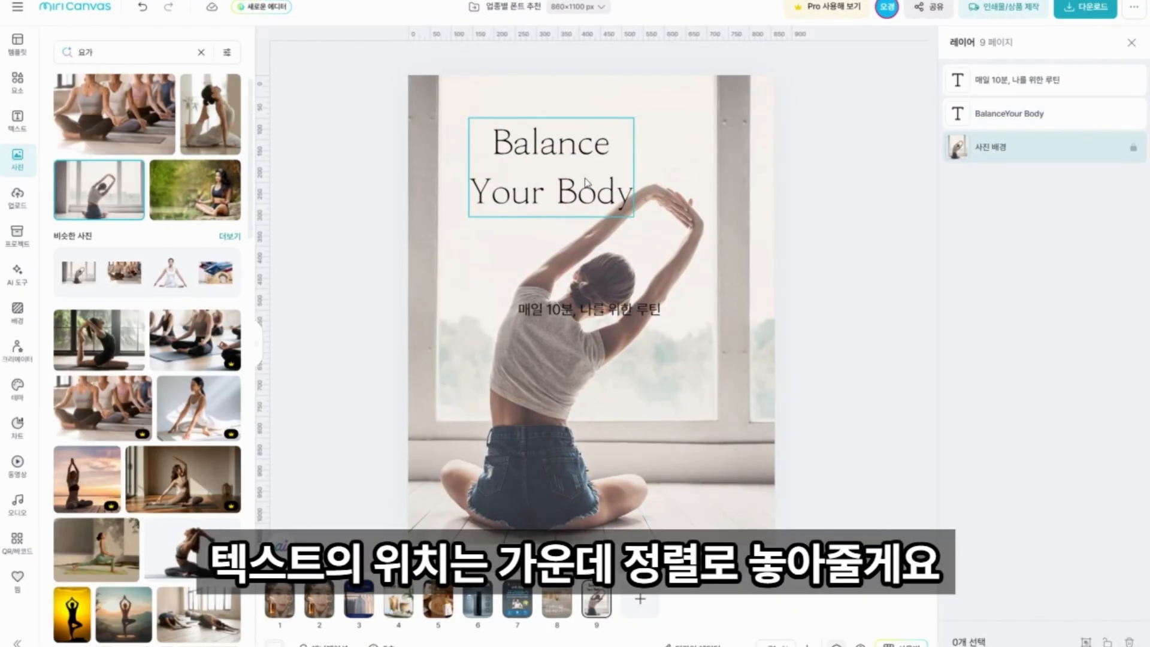
drag(554, 195, 587, 188)
Set the headline's line spacing to 1.2.
click(118, 224)
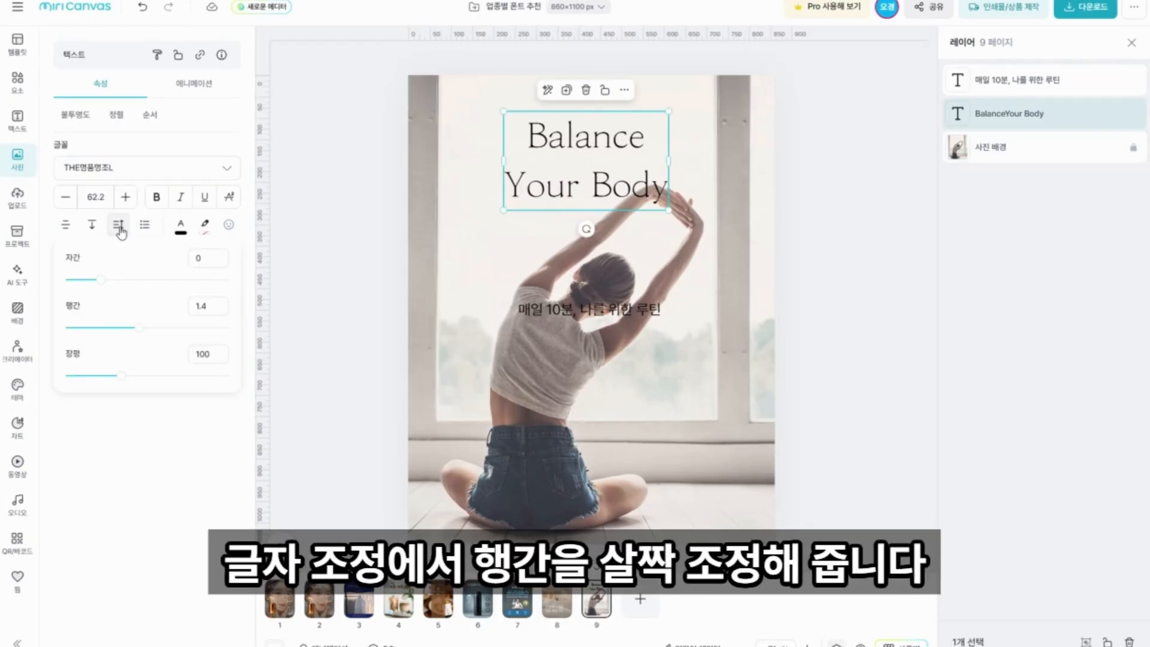
drag(140, 323, 133, 327)
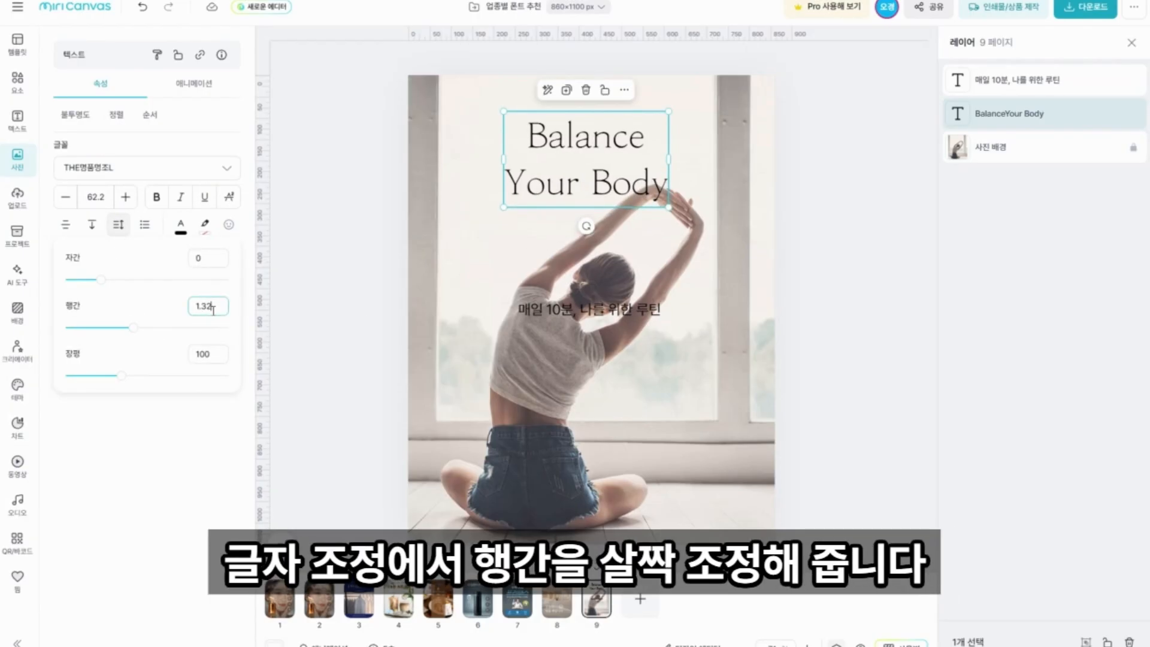
drag(213, 309, 146, 313)
text(1.2)
key(Return)
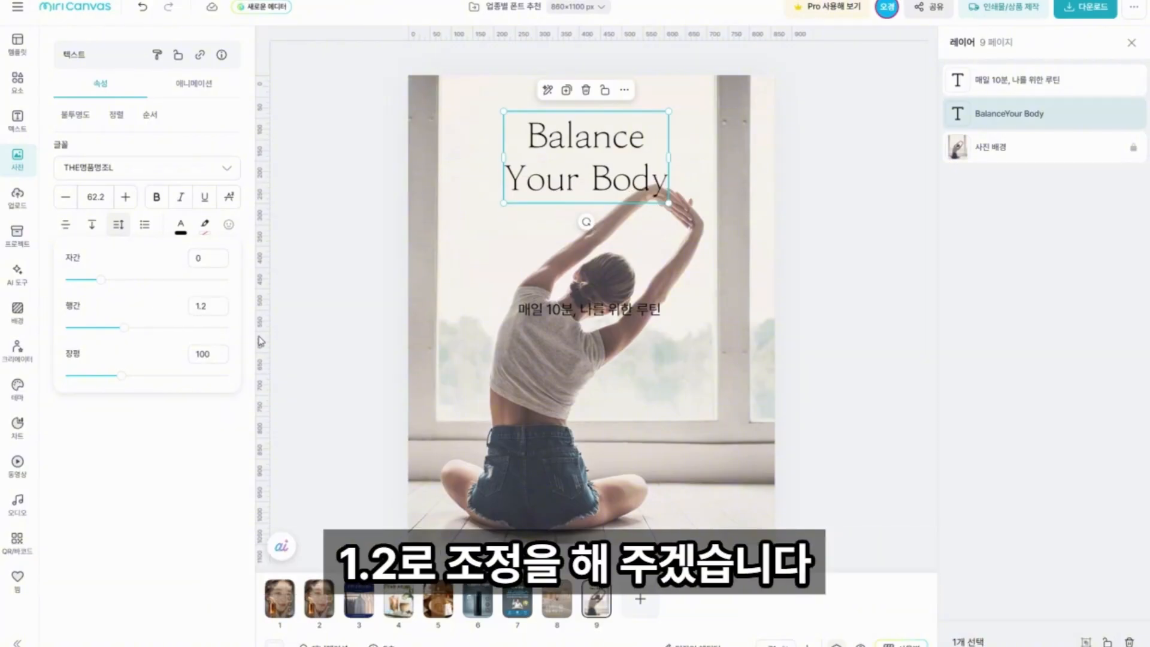
click(306, 323)
Increase the headline's font size to 70.2.
click(585, 157)
click(104, 200)
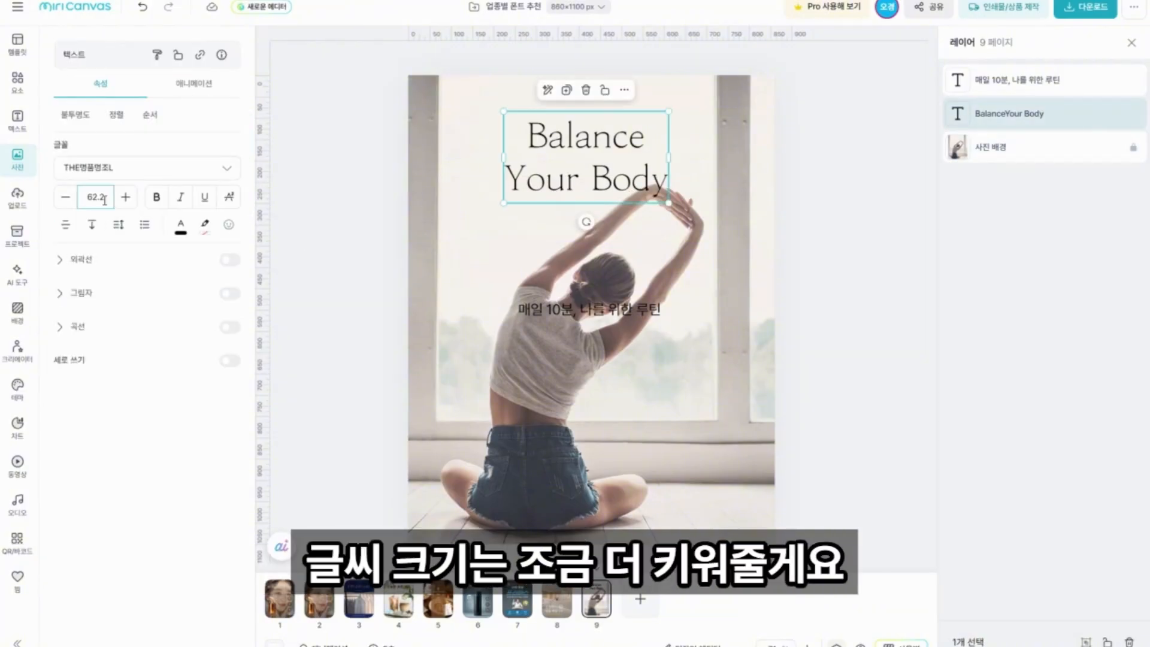
click(101, 199)
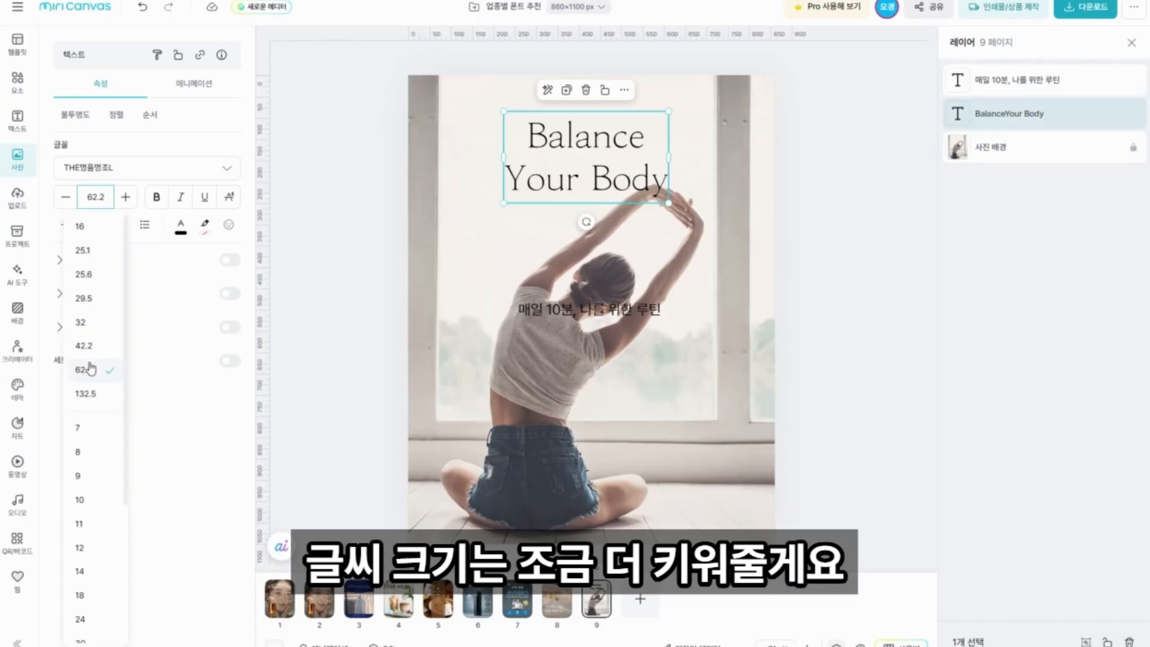
click(124, 197)
click(125, 196)
click(124, 196)
click(124, 196)
click(125, 196)
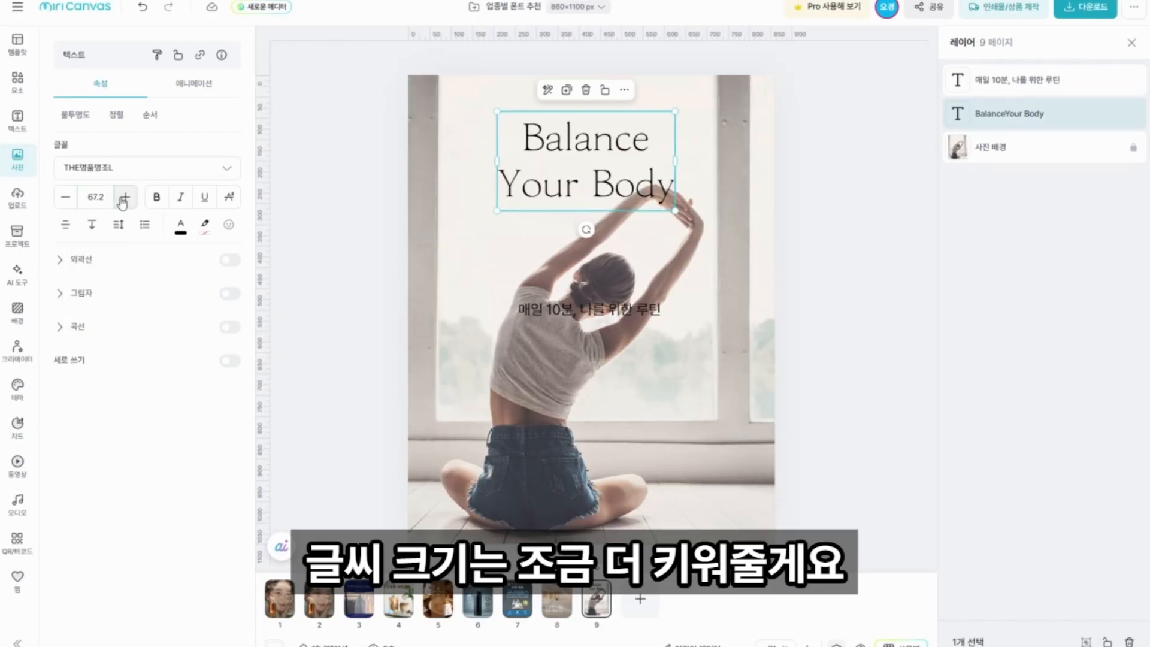
click(124, 197)
click(124, 196)
click(124, 196)
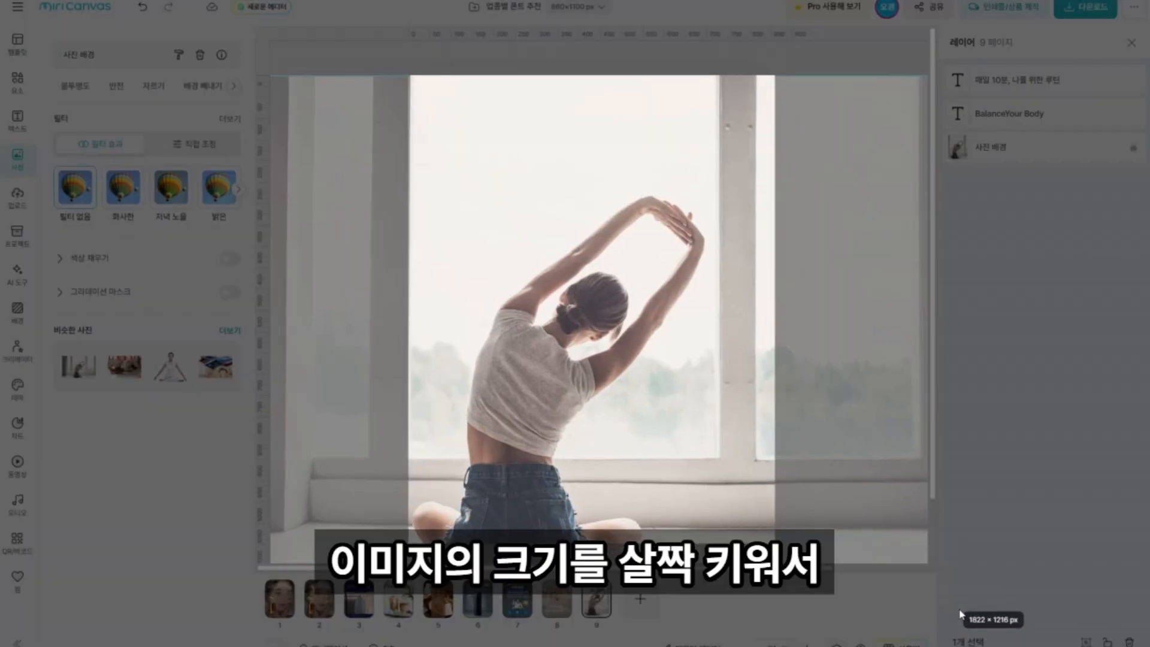
Enlarge the background photo within the page and reposition the stretching woman toward the left edge.
drag(962, 617, 582, 333)
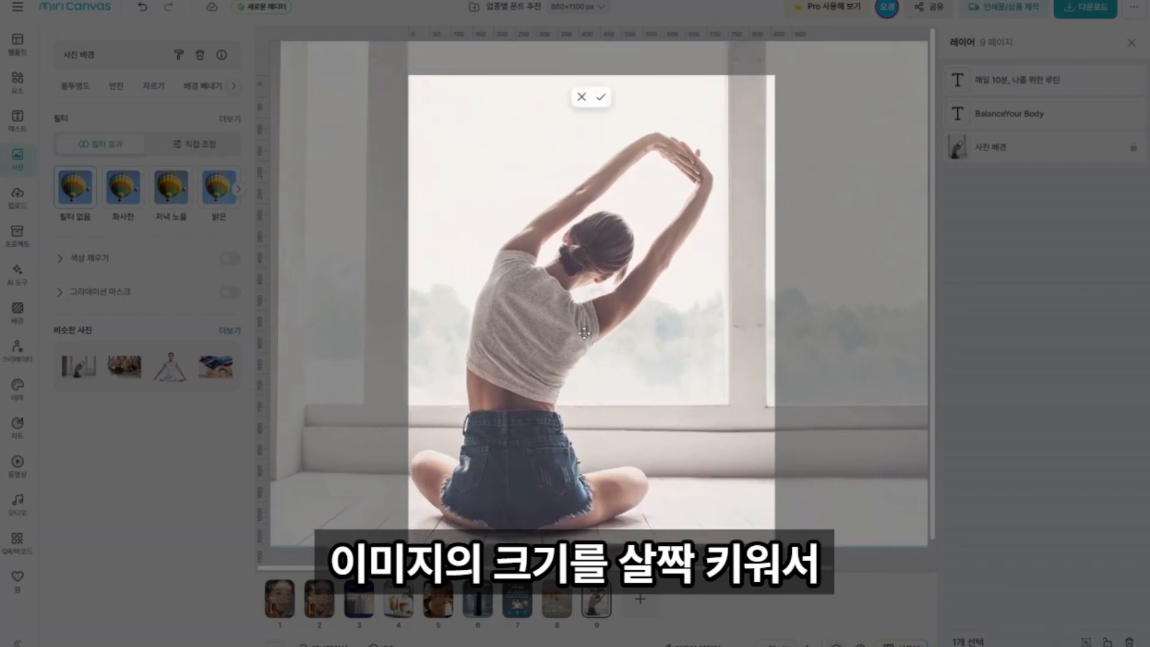
drag(646, 394, 514, 394)
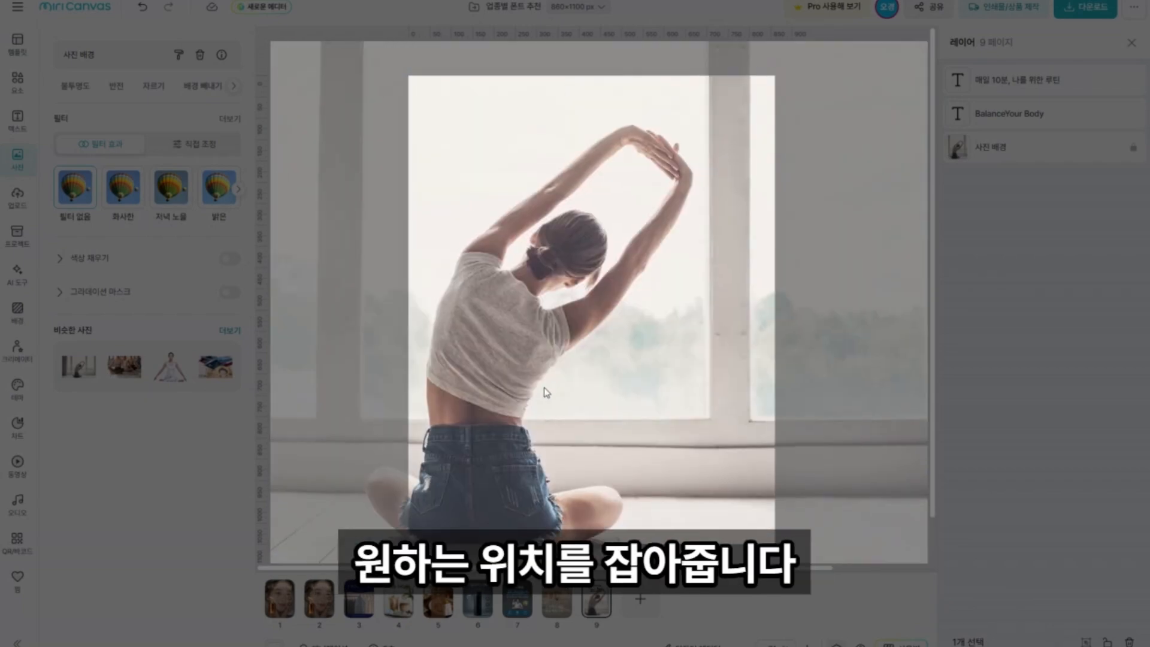
drag(543, 389, 597, 366)
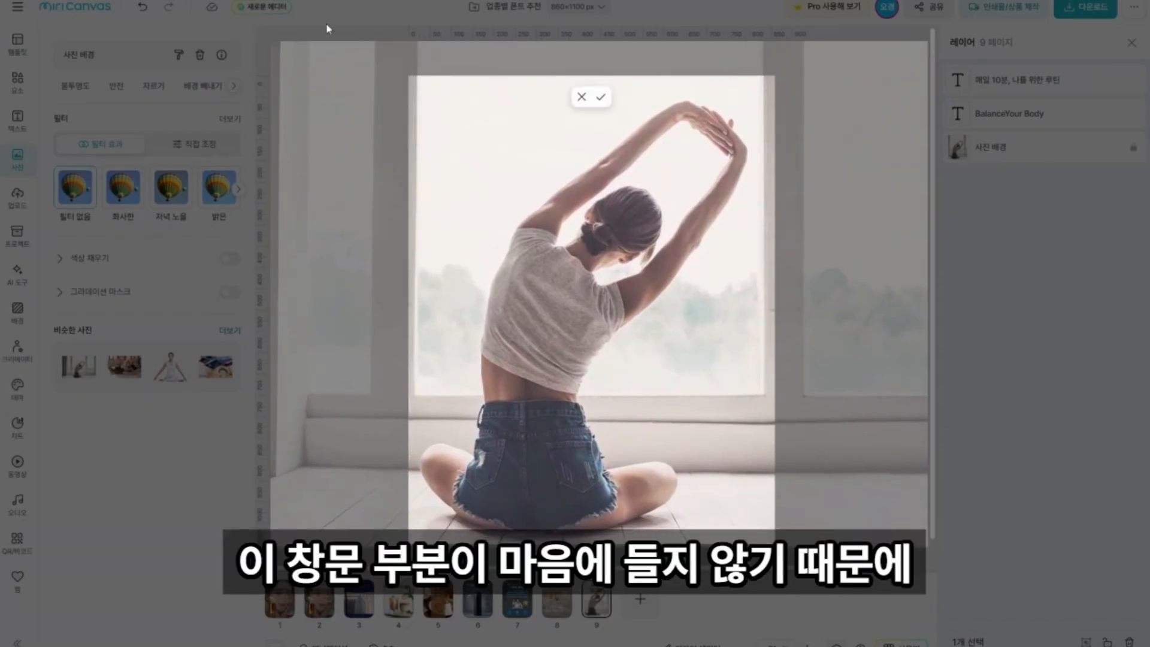
click(326, 25)
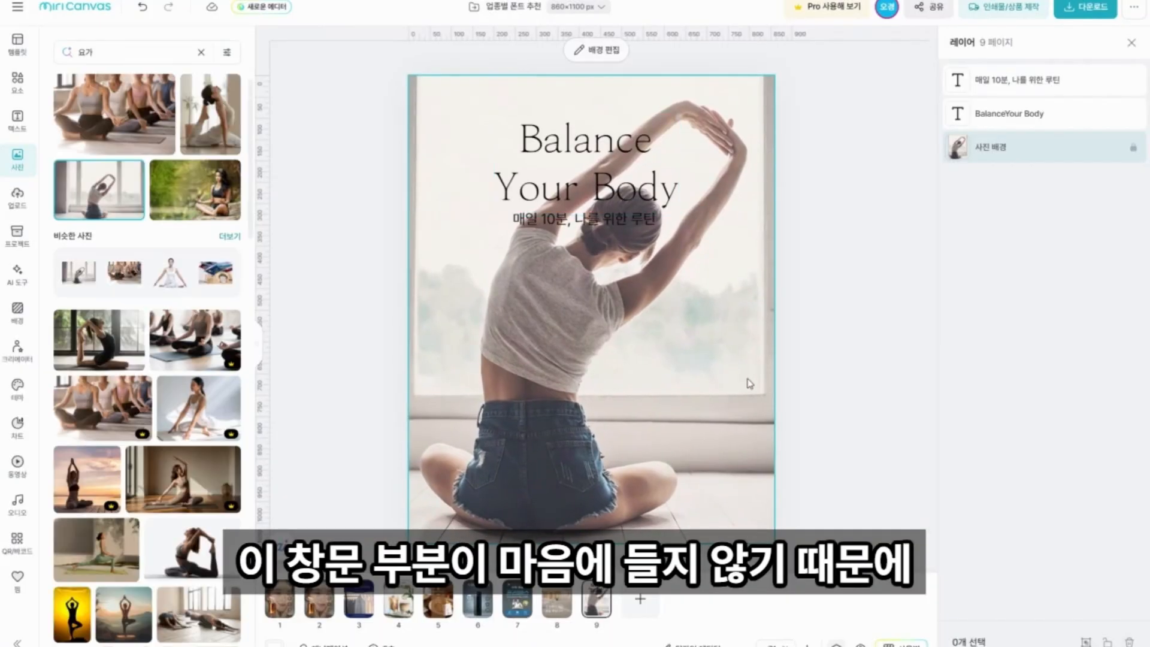
double_click(747, 380)
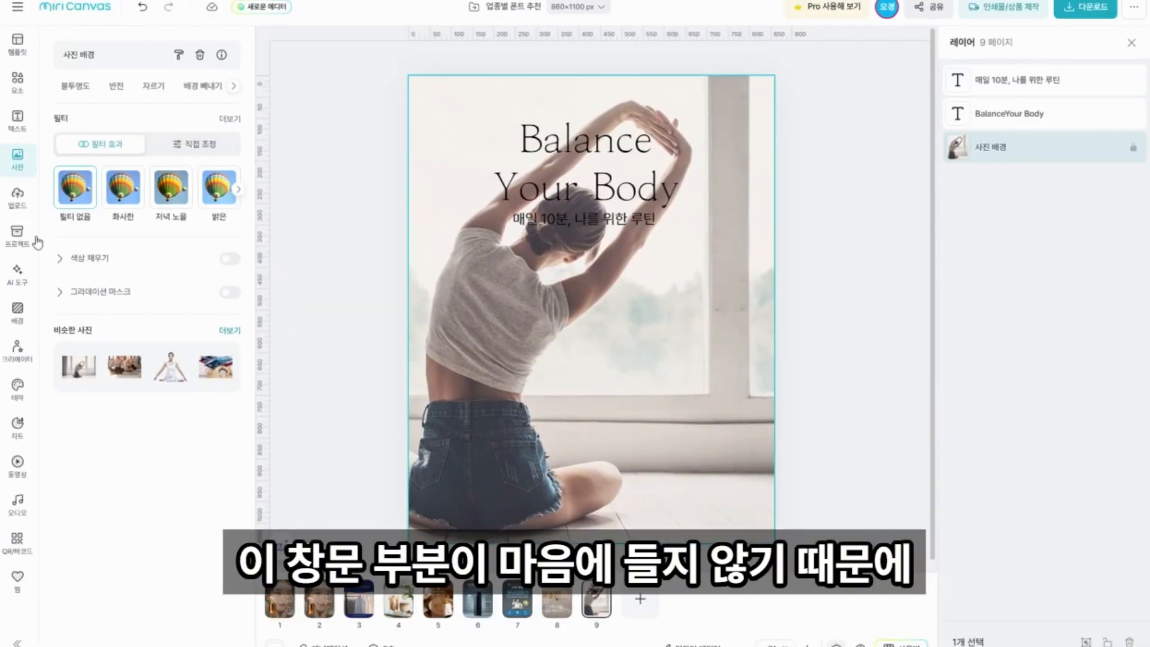
click(705, 392)
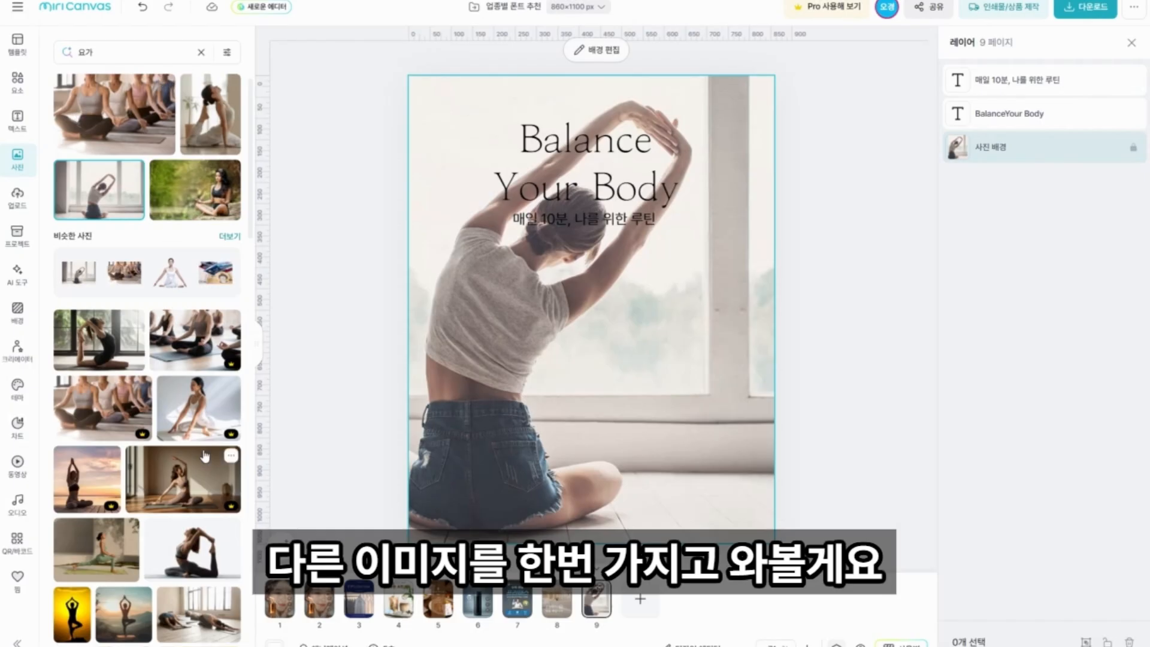
Replace the page background with the portrait photo of the woman in a backbend yoga pose beside a potted plant.
click(208, 120)
drag(208, 120, 588, 308)
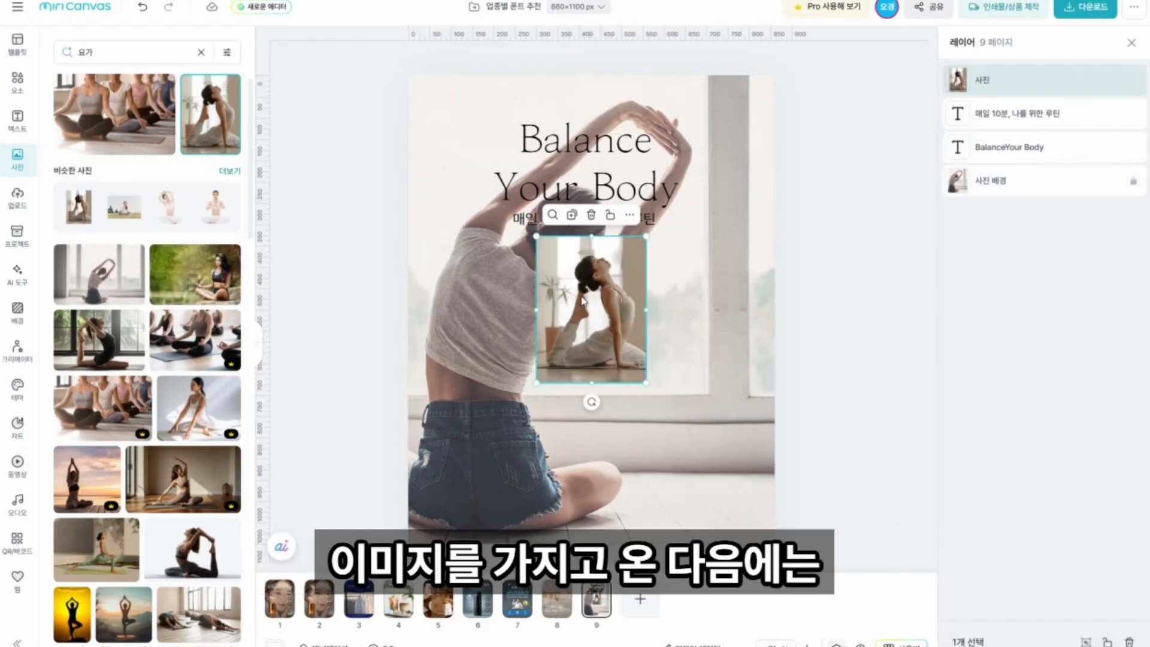
right_click(585, 301)
click(665, 511)
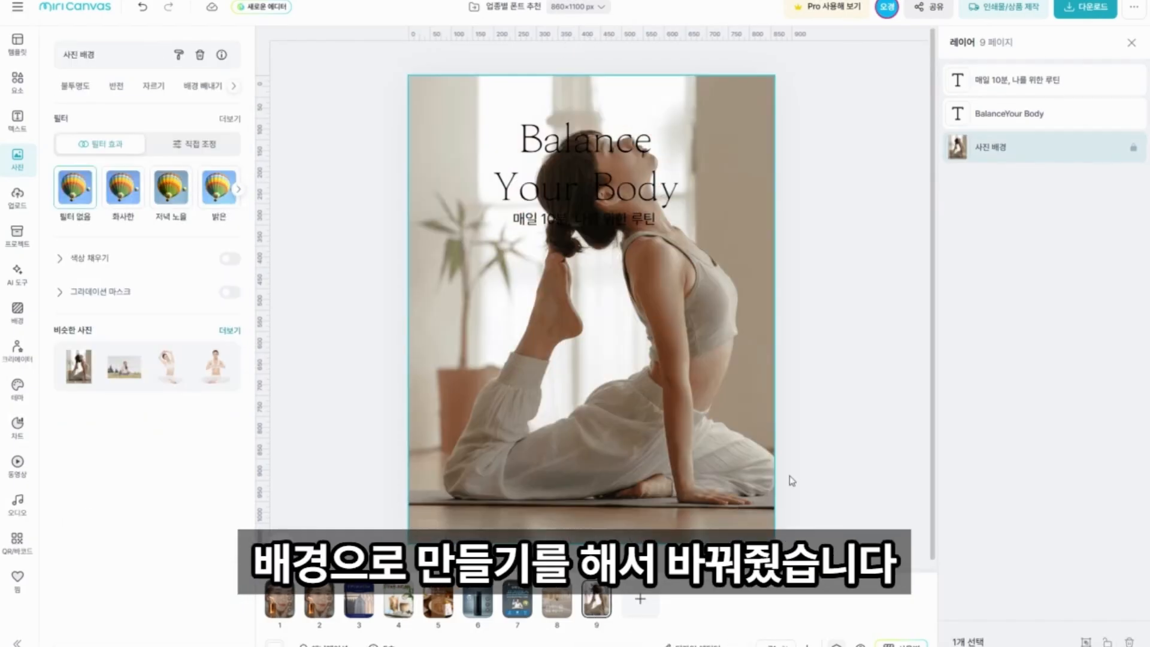
click(860, 380)
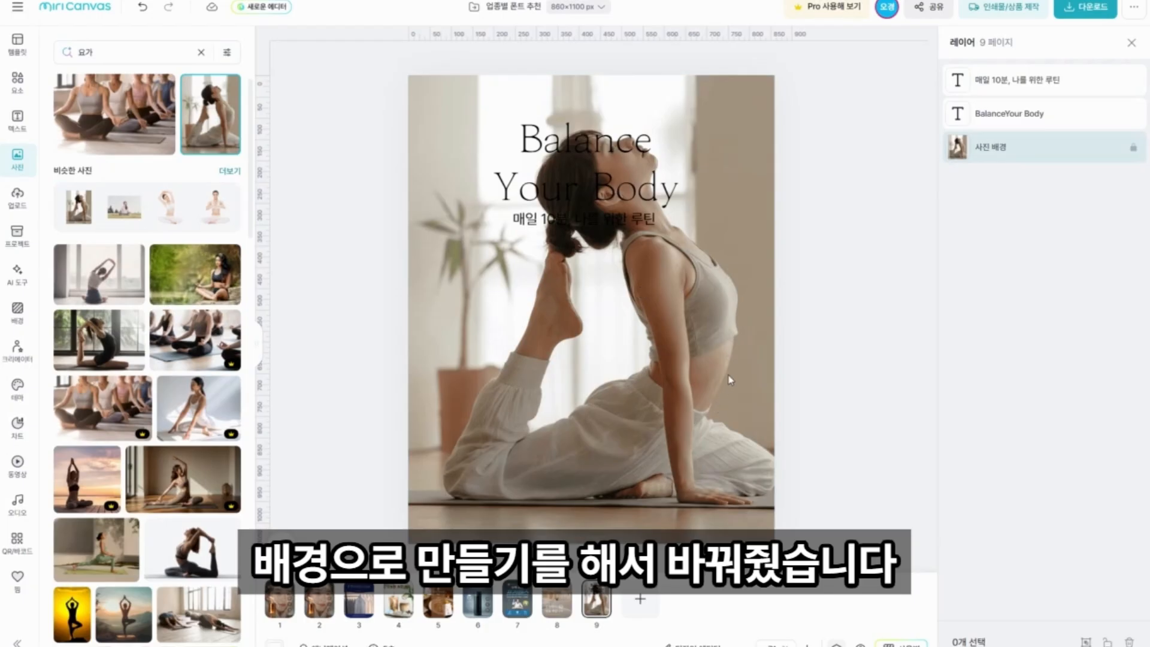
Move the "Balance Your Body" headline down to the middle of the poster and the description to the top above the woman's head.
click(643, 198)
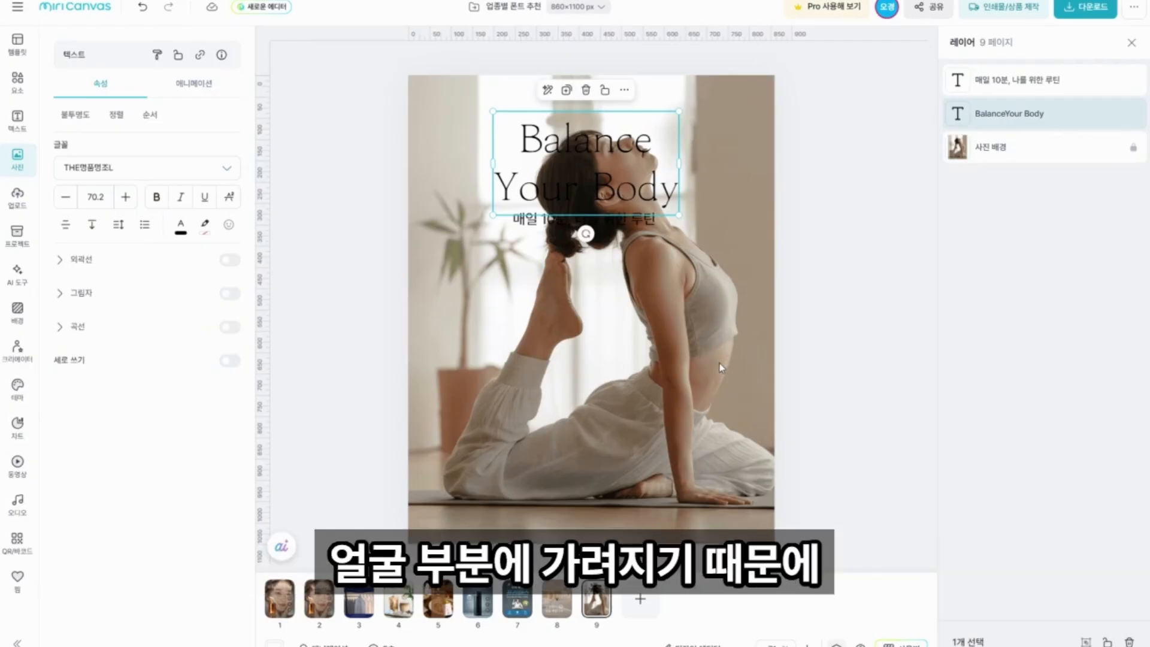
drag(597, 183, 614, 348)
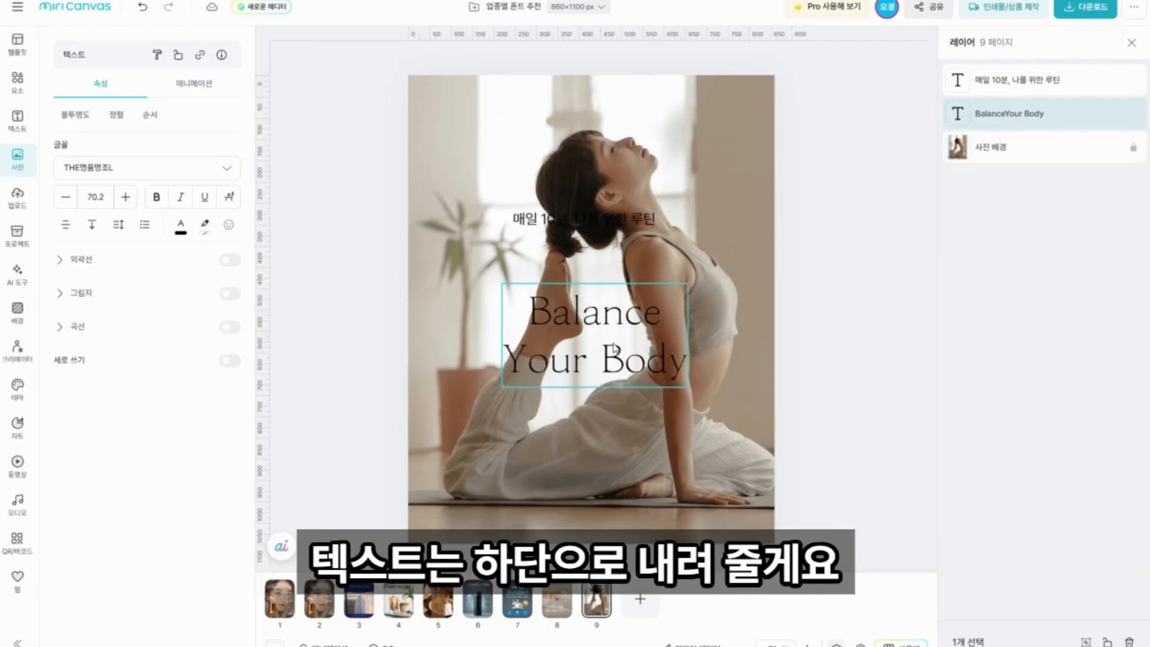
click(561, 221)
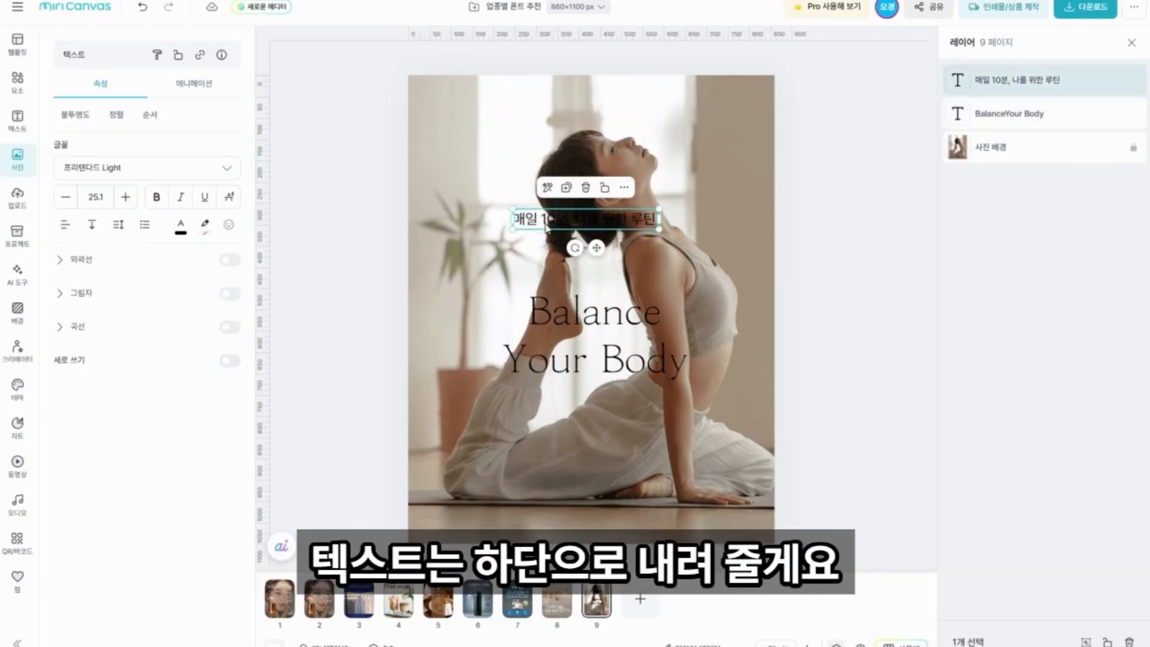
drag(561, 222, 561, 121)
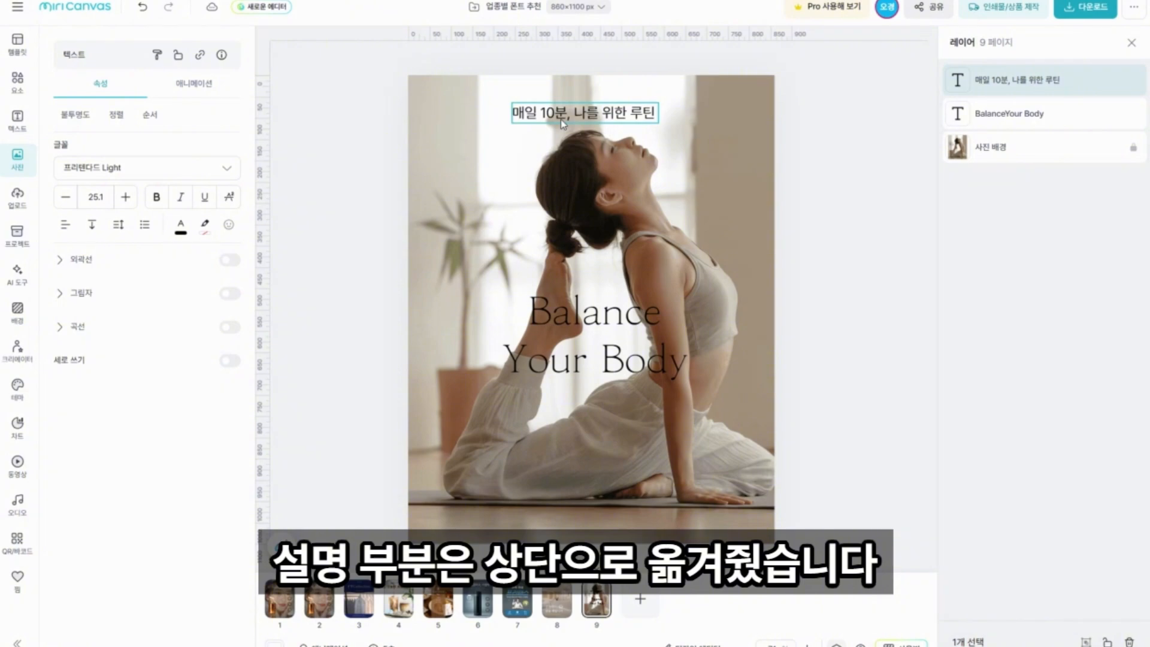
click(798, 265)
Try an outline of thickness 5 on the headline in white, yellow #FFCD4A and beige.
click(601, 325)
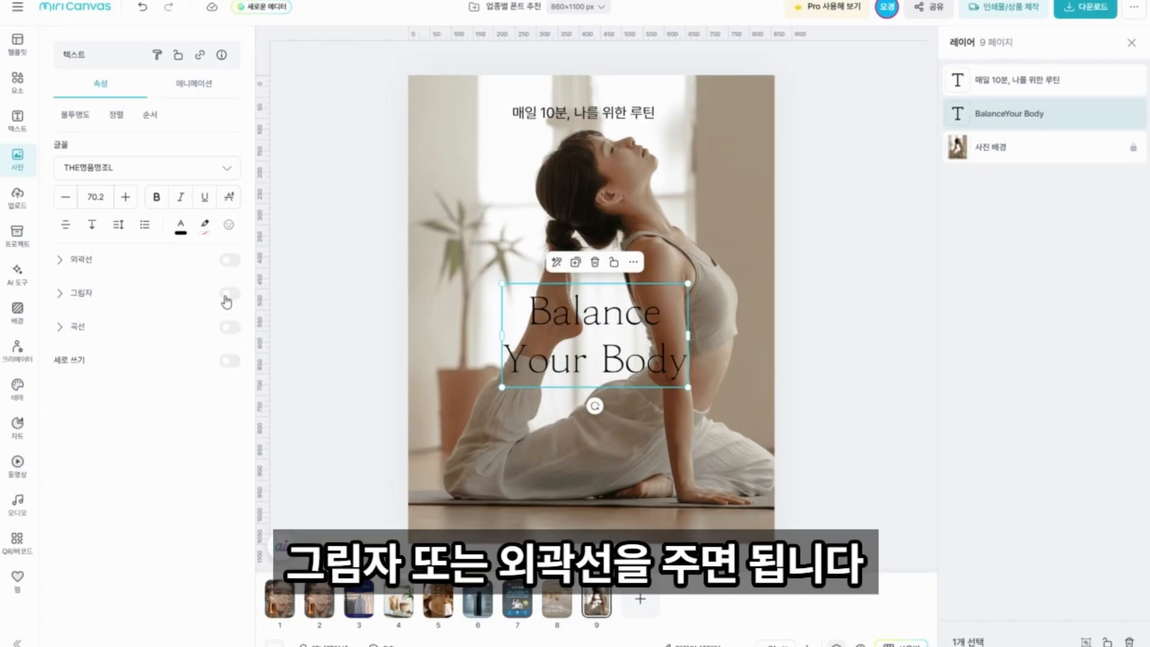
click(228, 262)
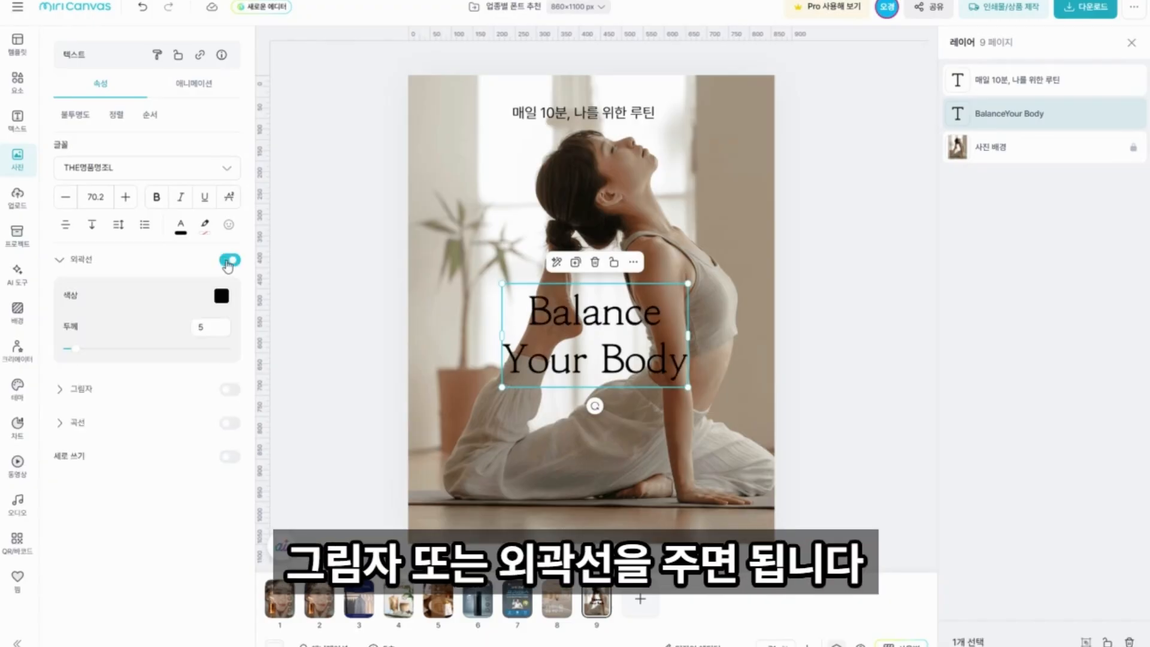
click(222, 296)
click(279, 137)
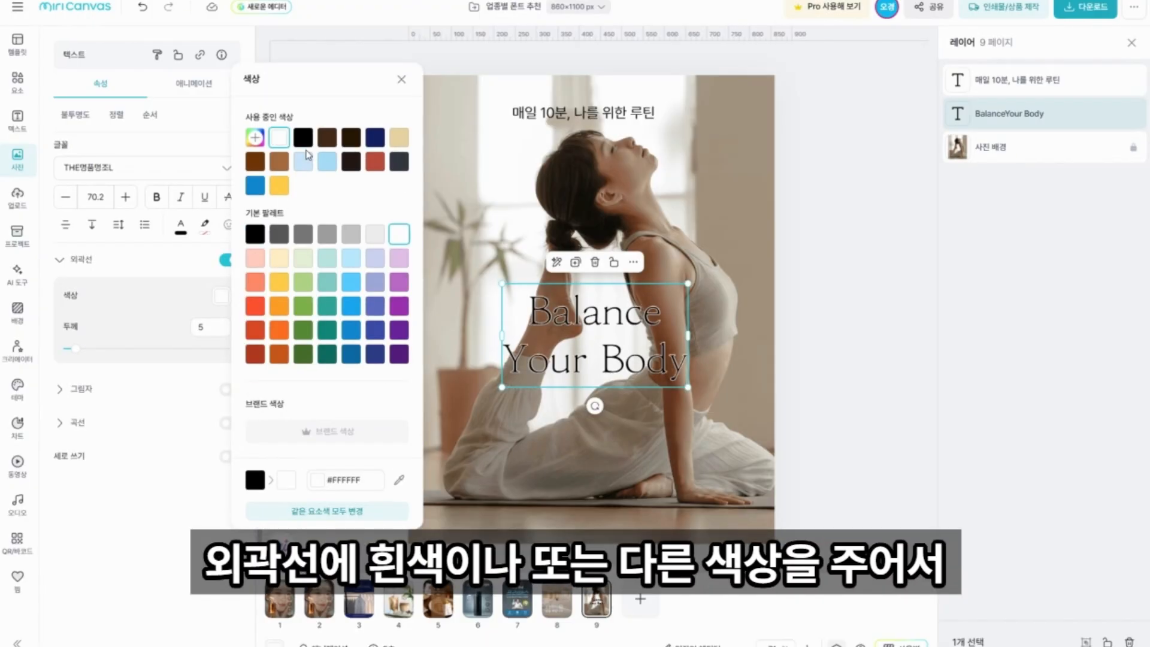
click(279, 186)
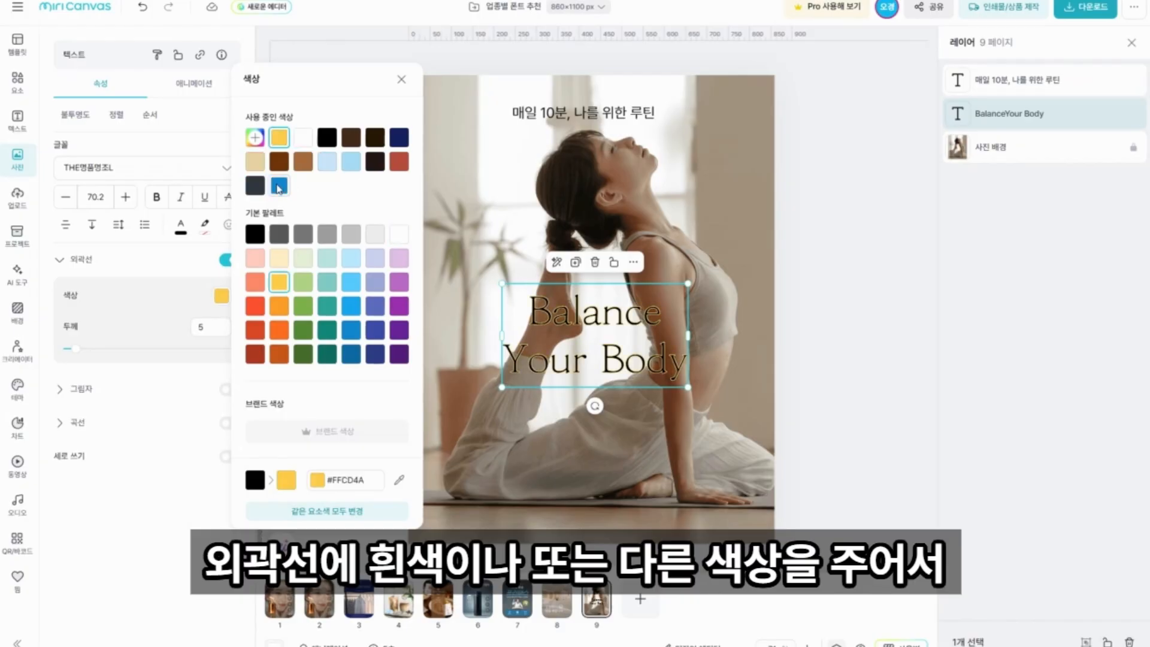
click(255, 161)
click(401, 79)
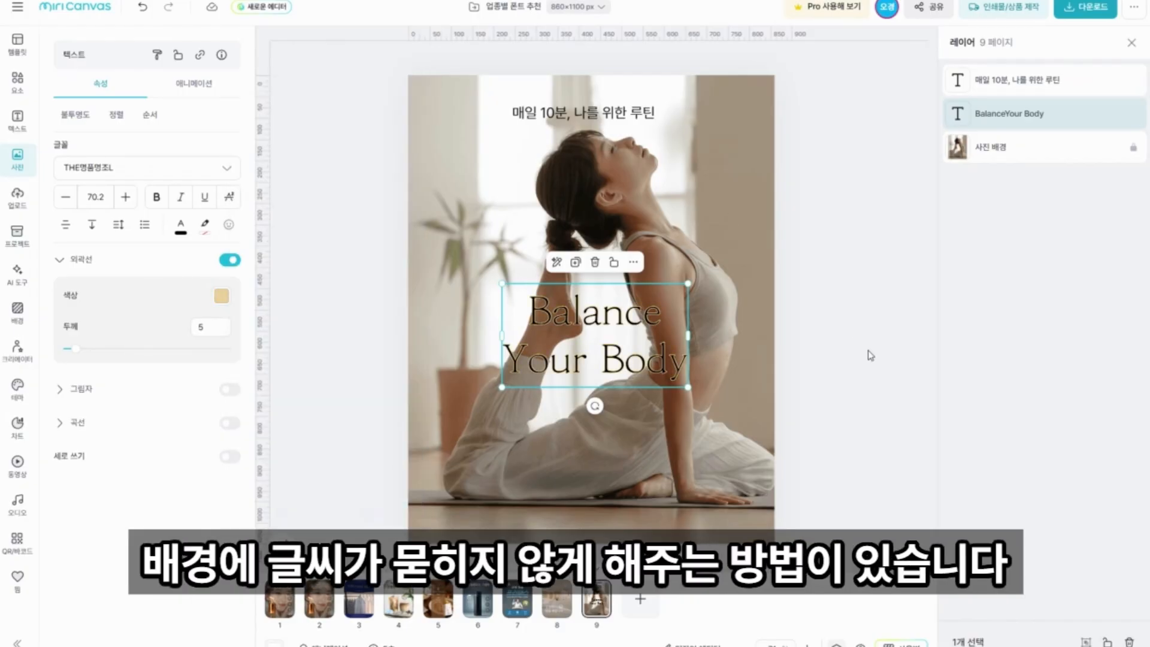
Undo the outline color changes and the outline on the headline.
key(ctrl+z)
key(ctrl+z)
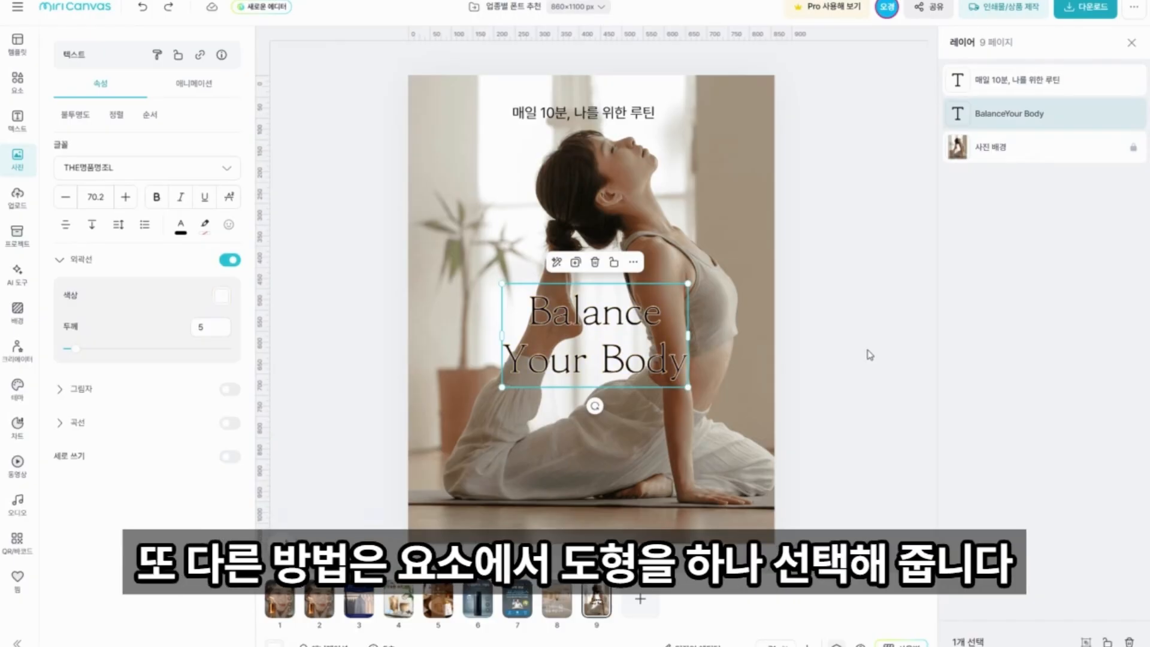
key(ctrl+z)
click(870, 354)
Add a square shape to the poster and widen it into a rectangle covering the headline.
click(18, 81)
click(147, 81)
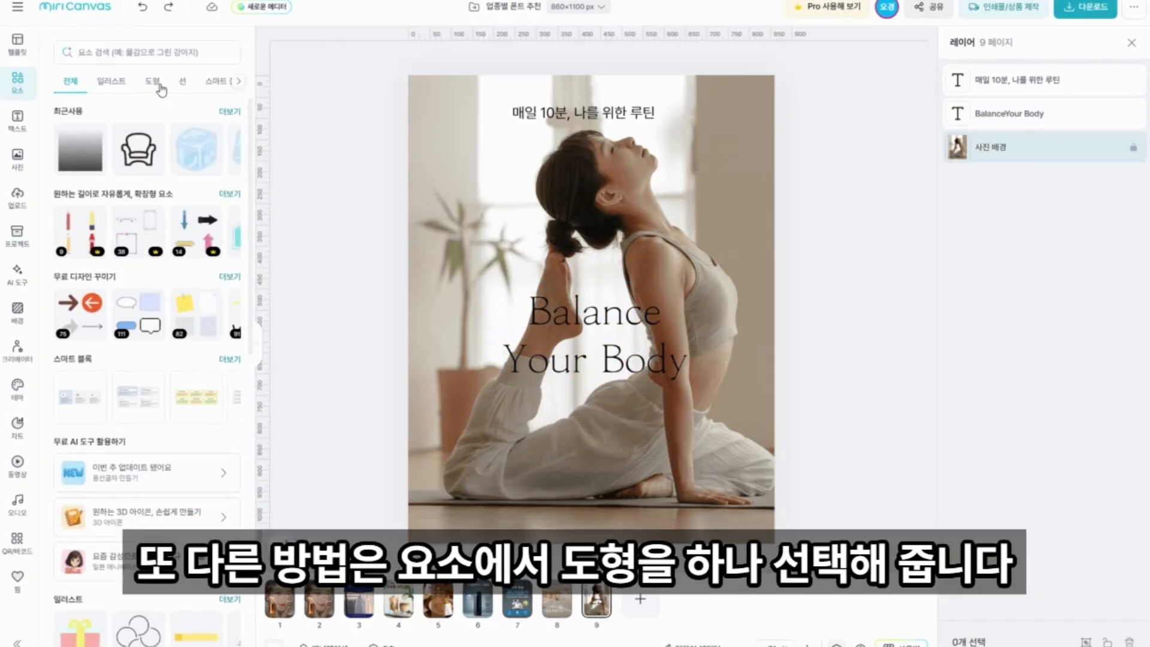
click(80, 148)
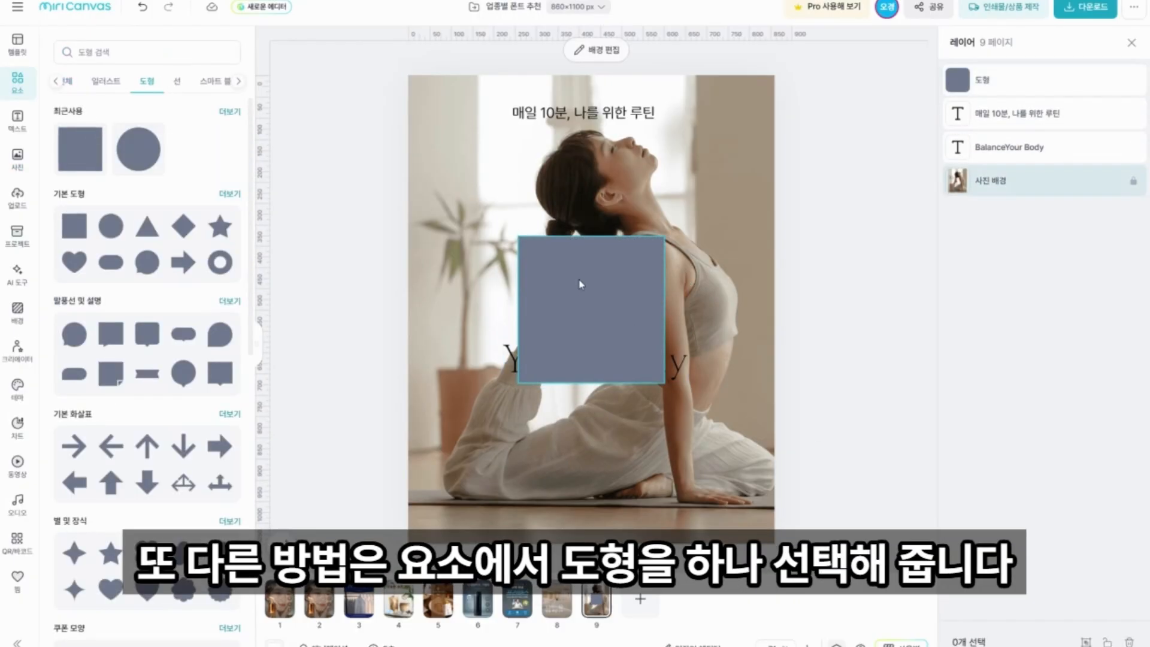
drag(623, 328, 705, 344)
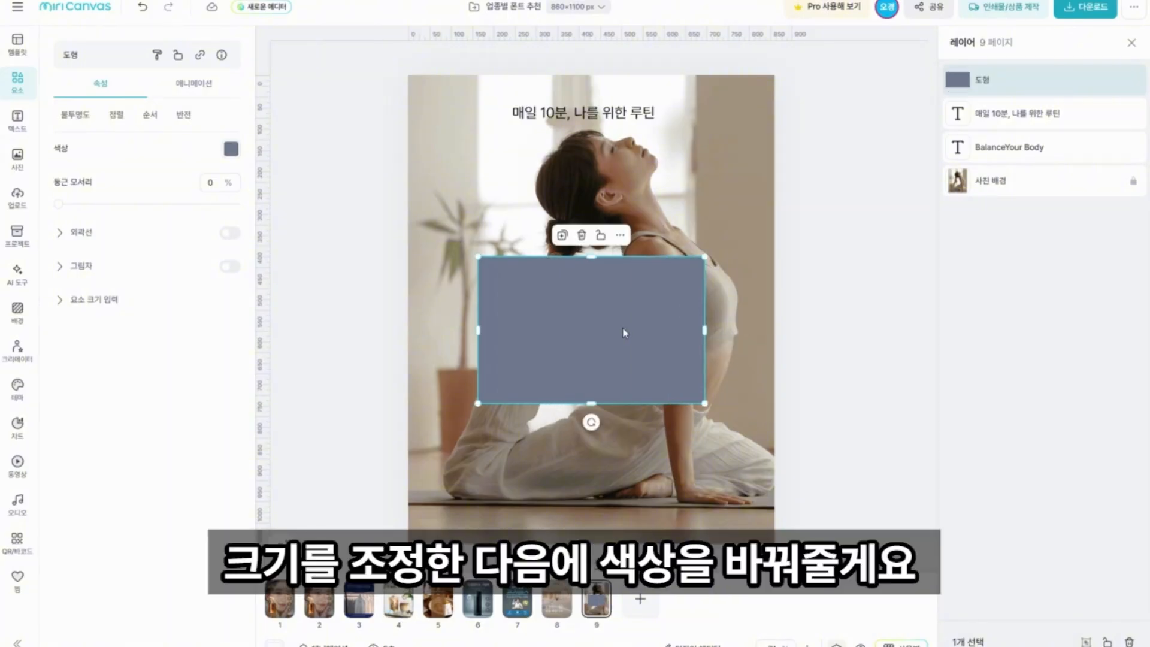
Fill the rectangle with black (#000000).
click(231, 148)
click(288, 100)
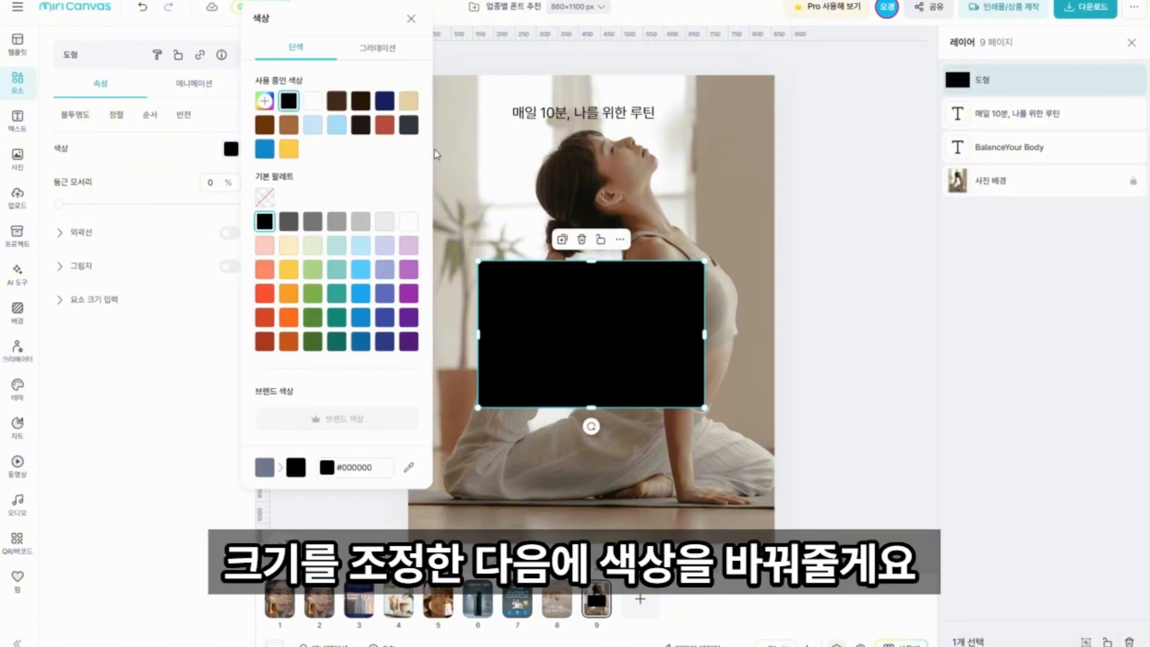
click(813, 265)
Make the black rectangle semi-transparent and move its layer below both text layers, just above the photo background.
click(648, 333)
click(76, 114)
drag(128, 168, 132, 168)
click(813, 258)
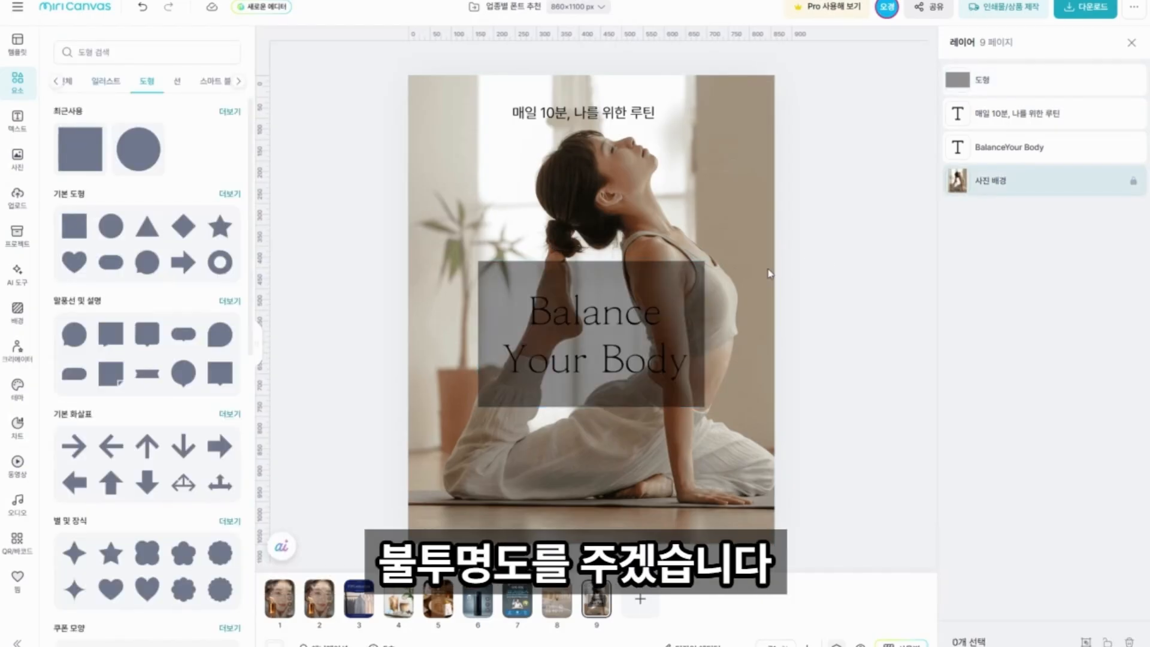
click(994, 79)
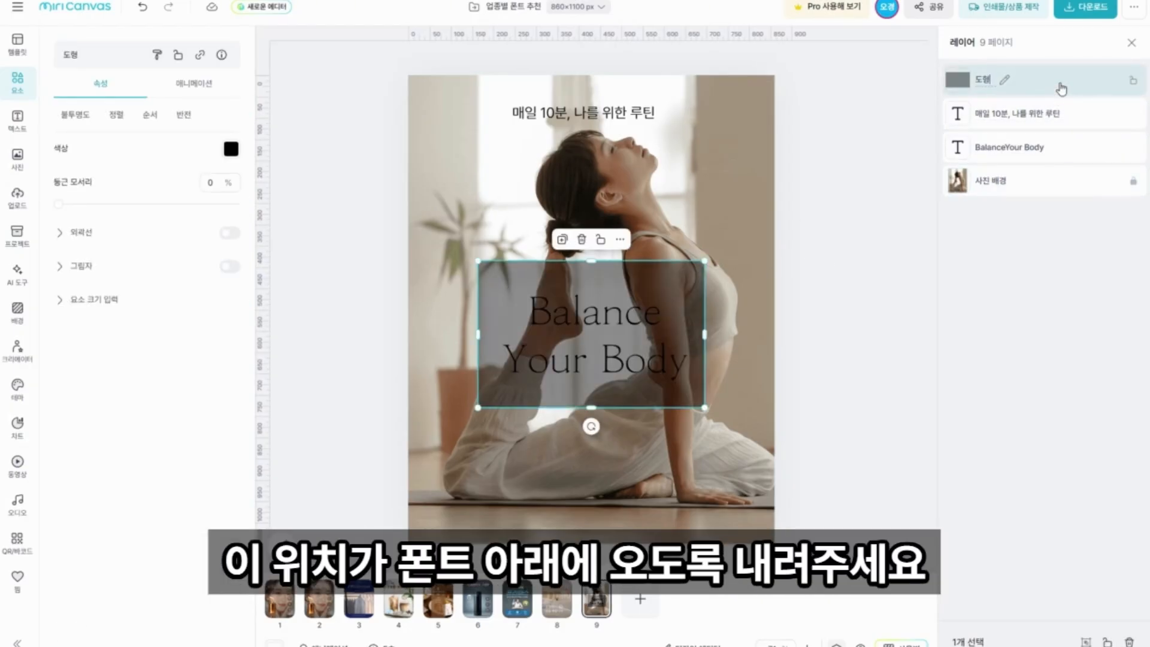
drag(1060, 84, 1067, 164)
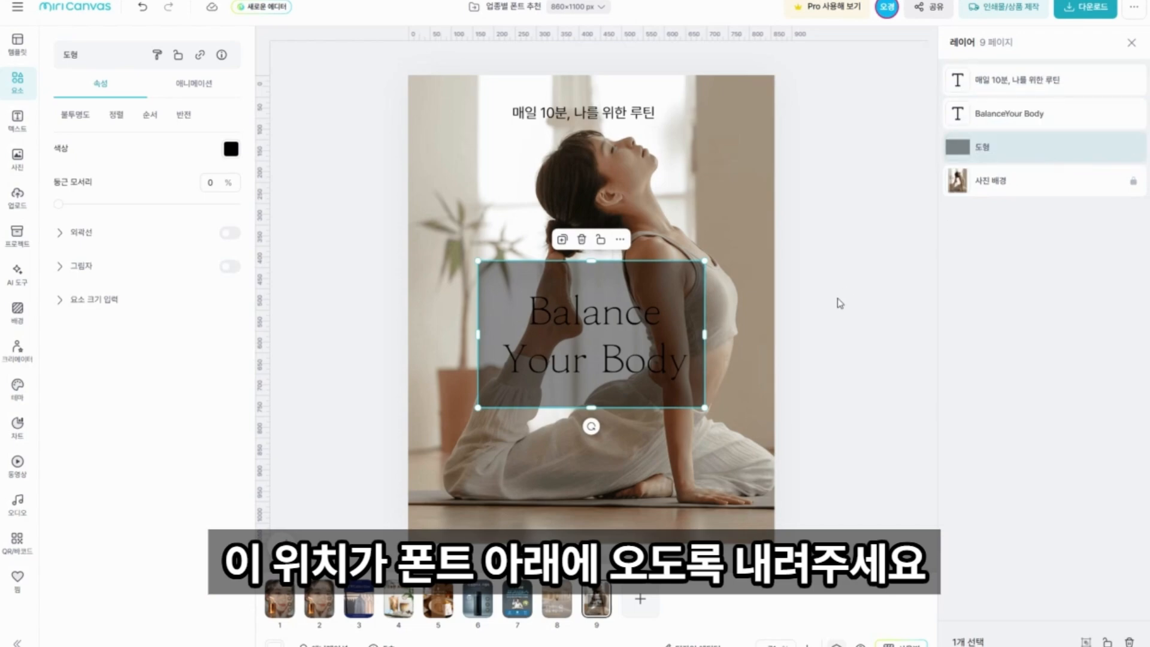
Change the headline's text color to a custom light beige that matches the photo.
click(599, 326)
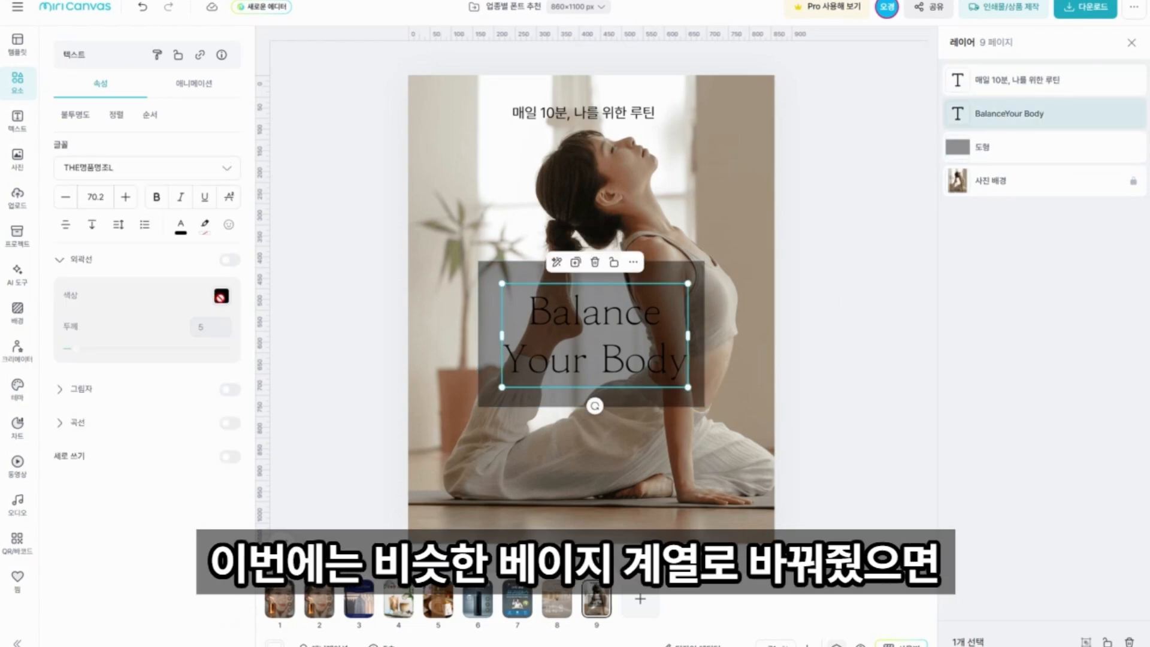
click(181, 230)
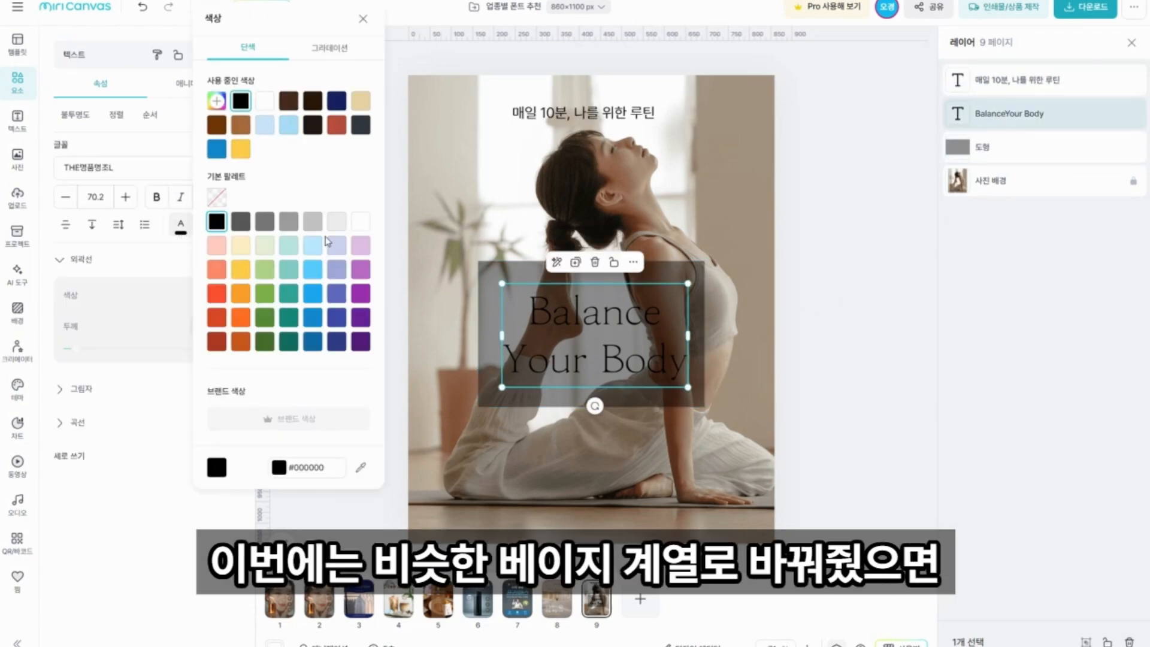
click(217, 101)
drag(226, 134, 226, 133)
click(815, 259)
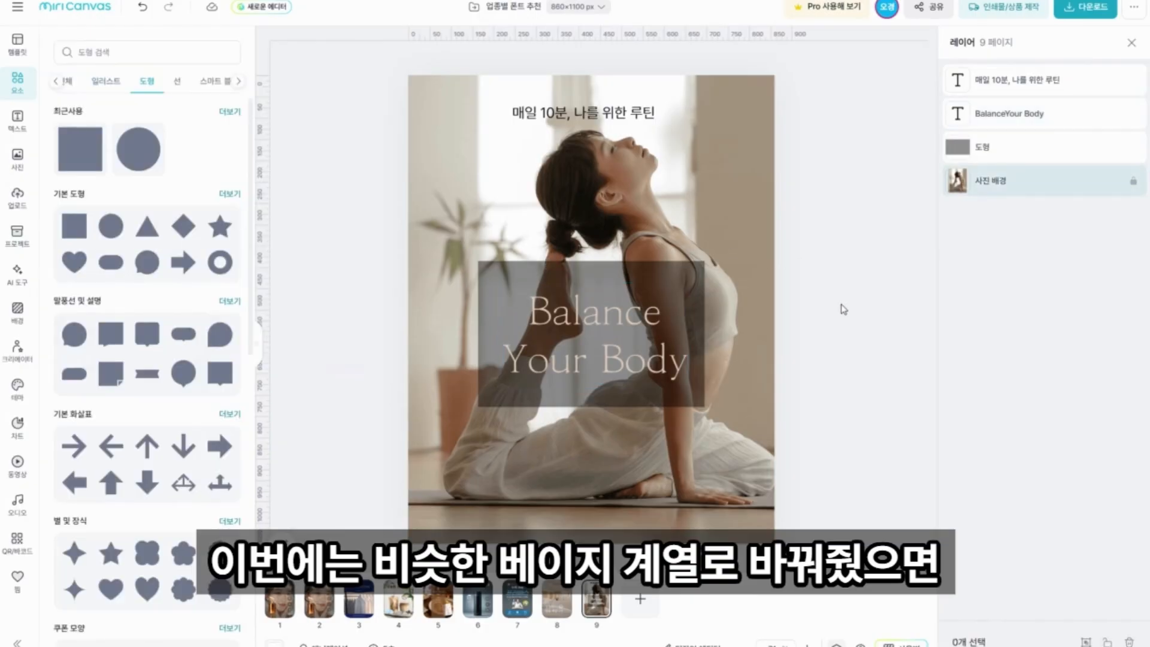
click(647, 367)
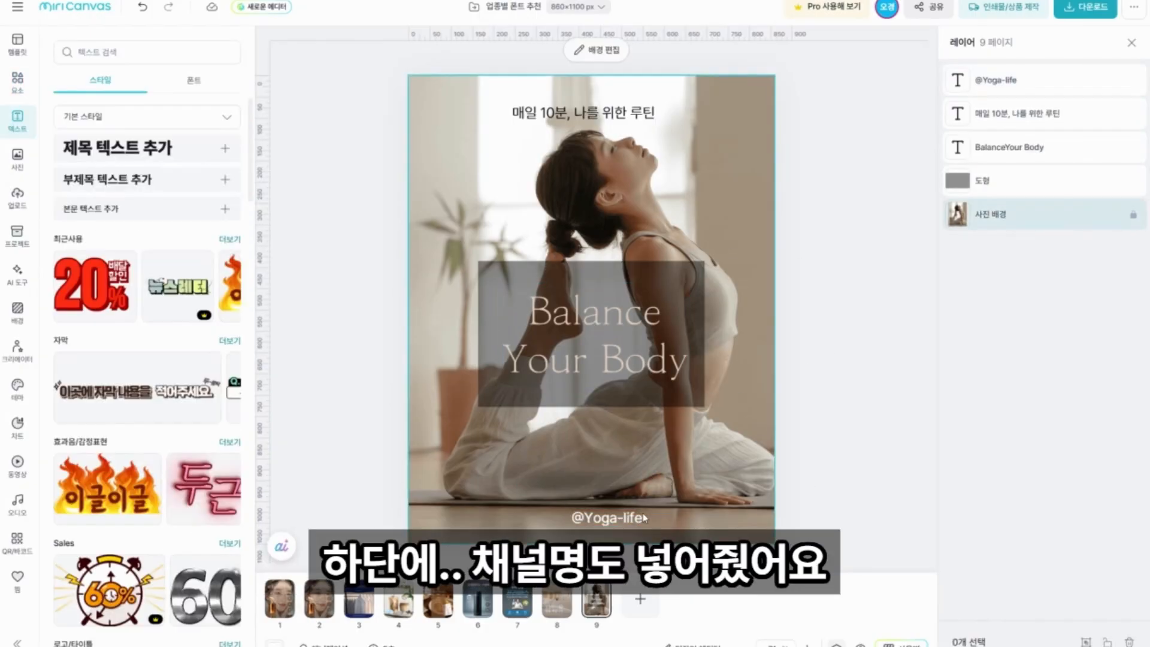
click(598, 516)
drag(598, 516, 596, 512)
Set the opacity of the black rectangle behind the headline to 50%.
click(689, 396)
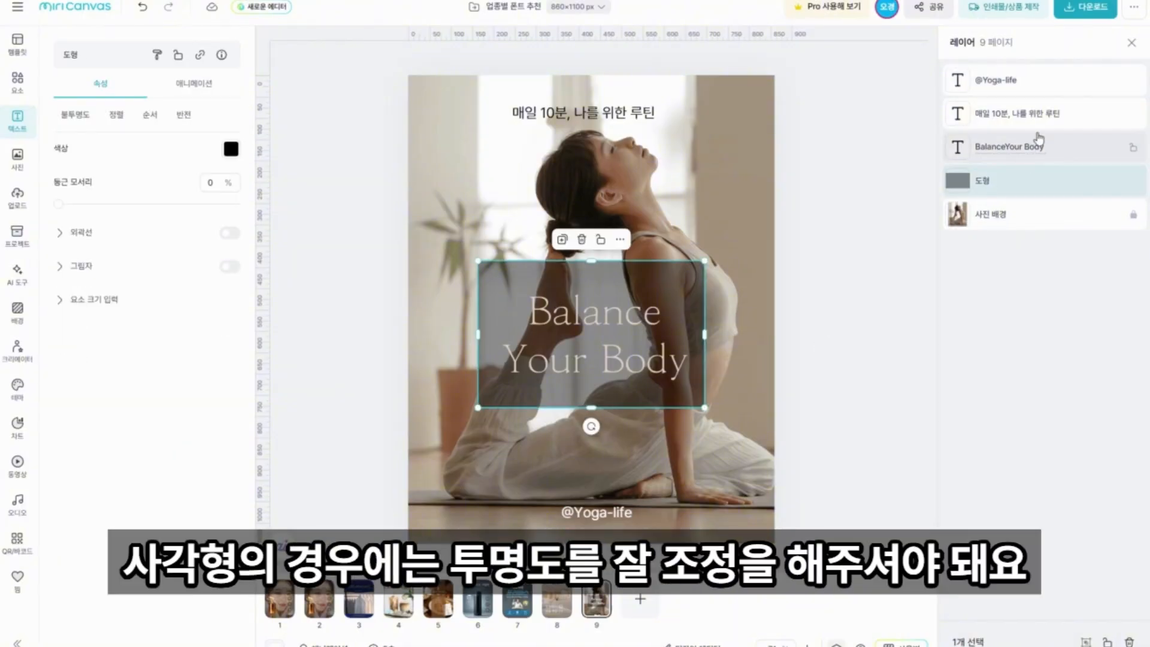
click(76, 115)
drag(136, 169, 164, 177)
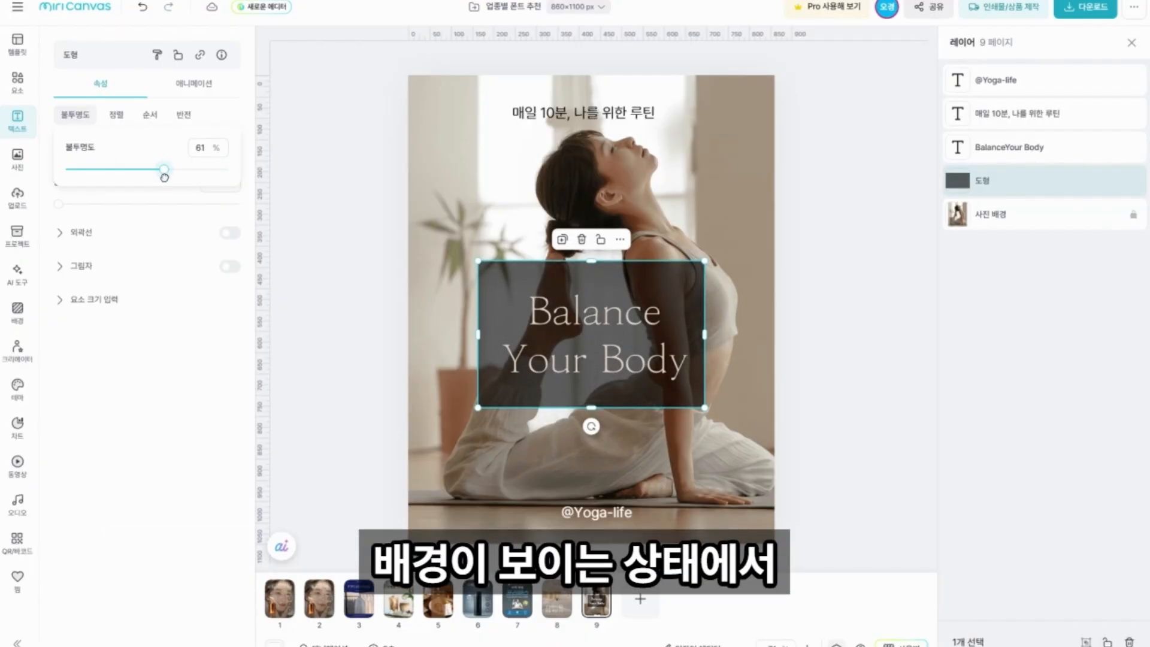
double_click(204, 148)
text(50)
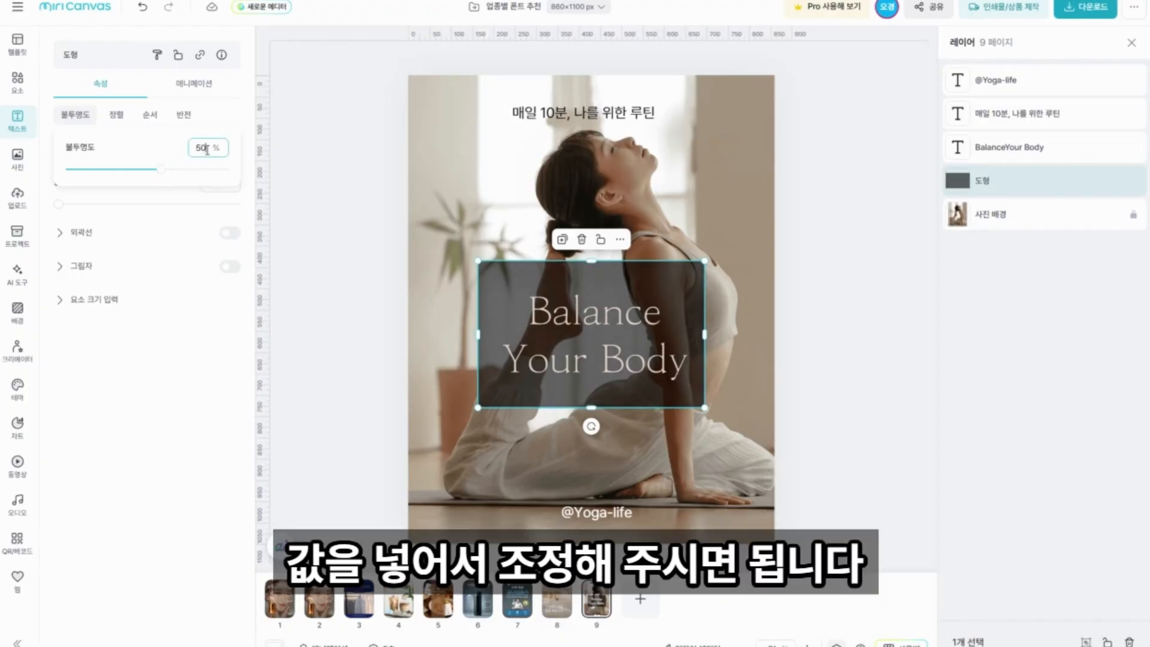